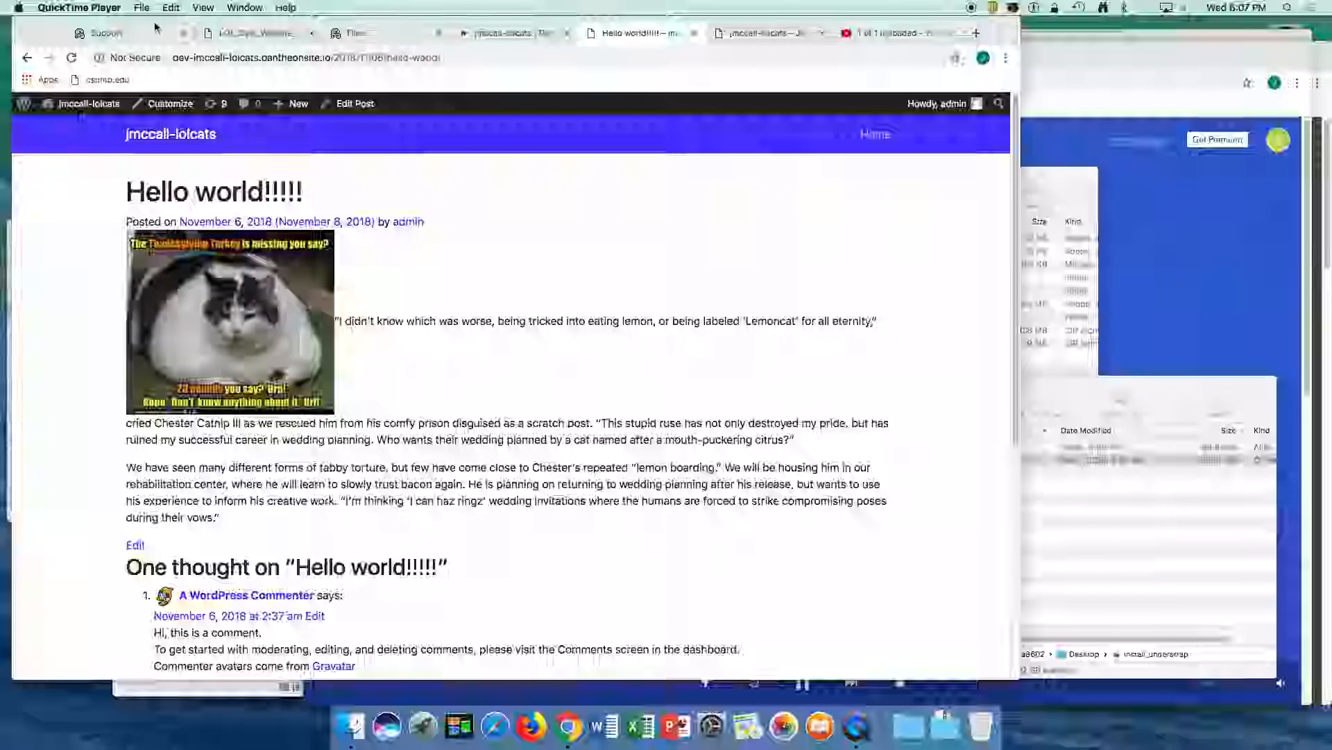
- Open the LOL cats development site from the Dev environment of its Pantheon dashboard
click(240, 34)
click(381, 33)
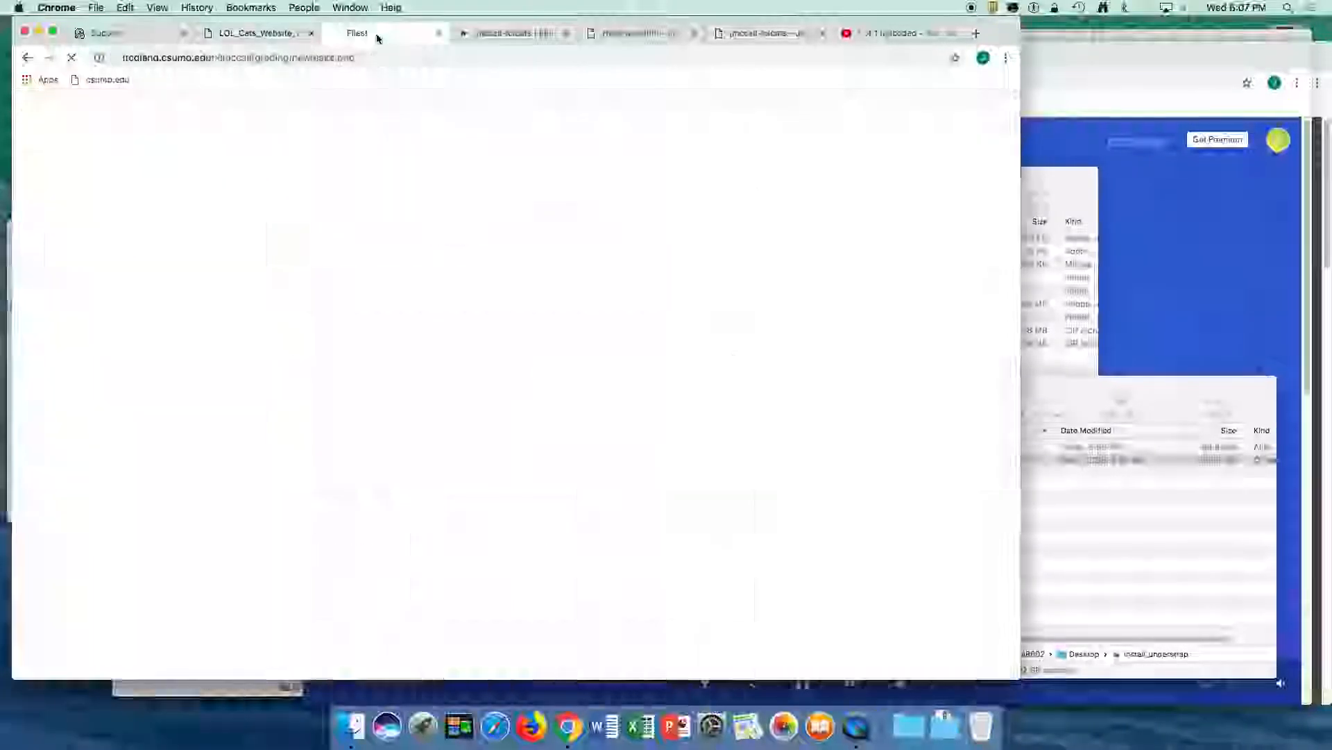
click(510, 34)
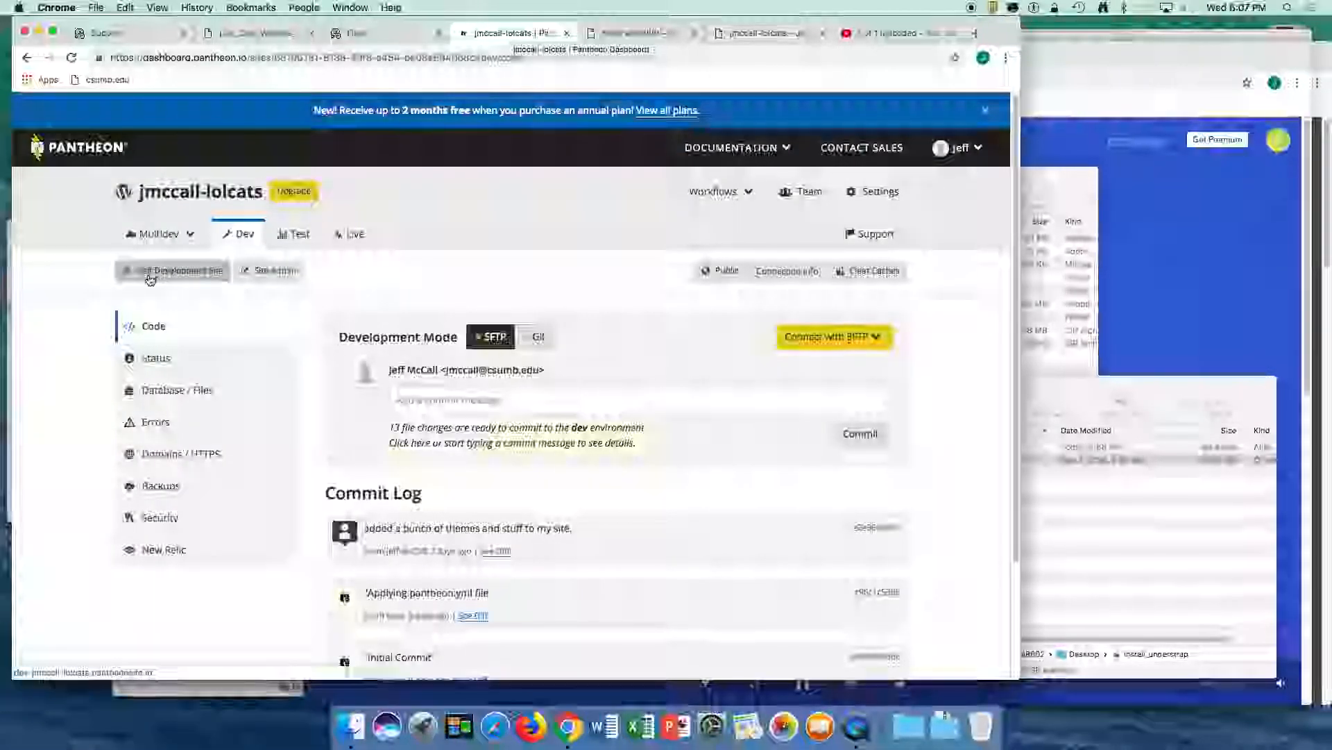
click(173, 271)
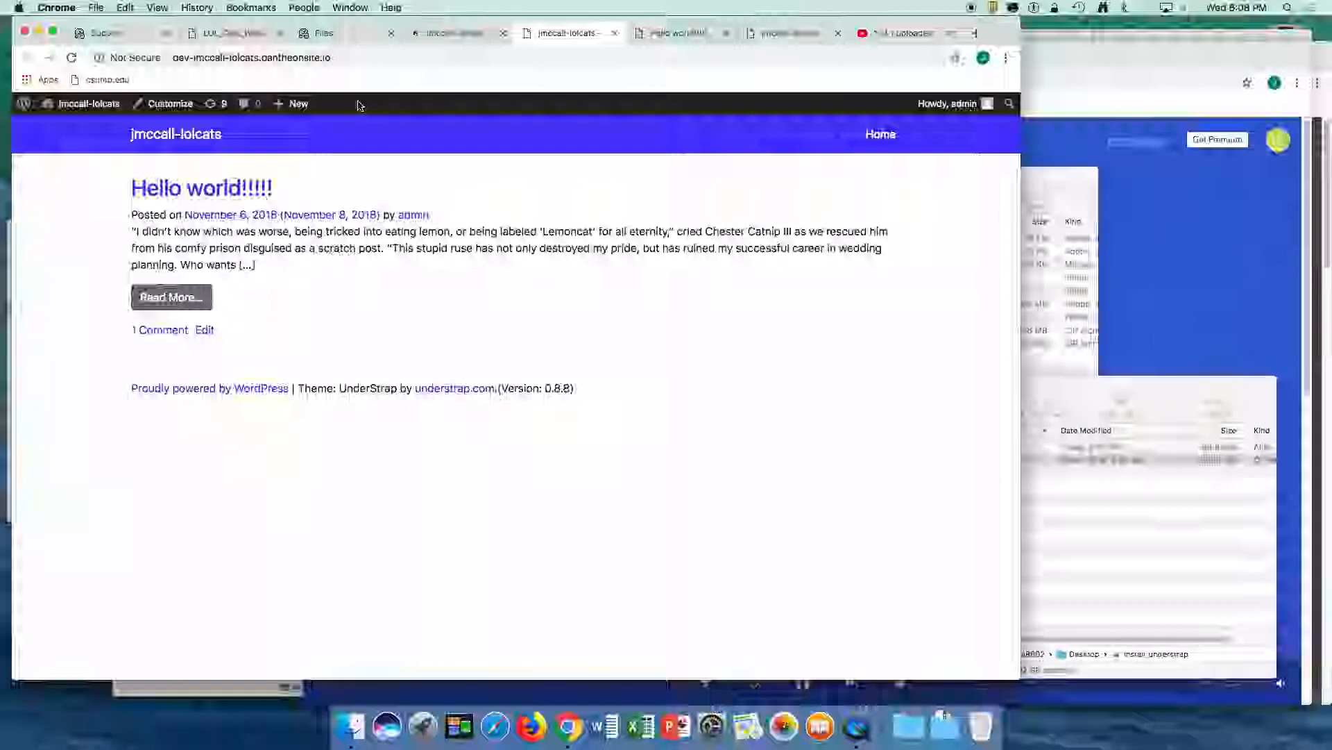
- Open the development site's address in Safari and place that window beside the Chrome window
click(341, 58)
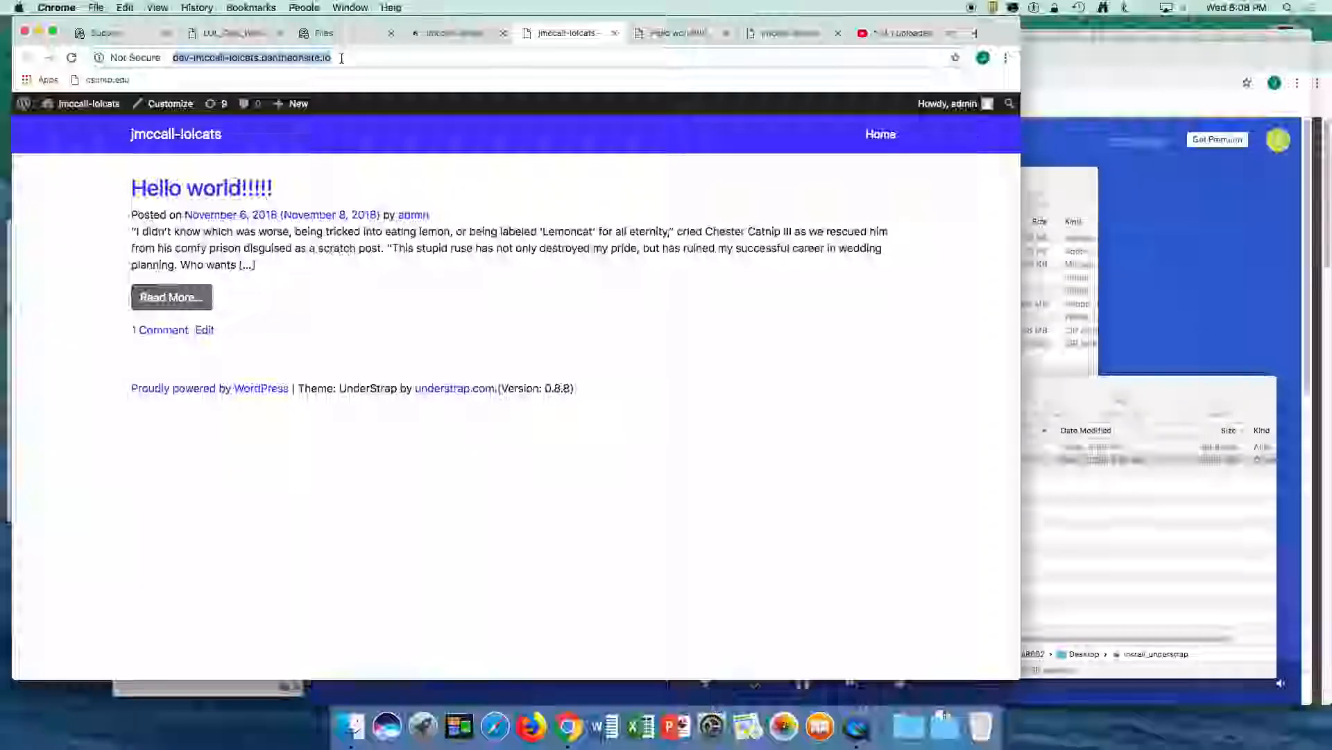
key(super+space)
text(s)
key(Return)
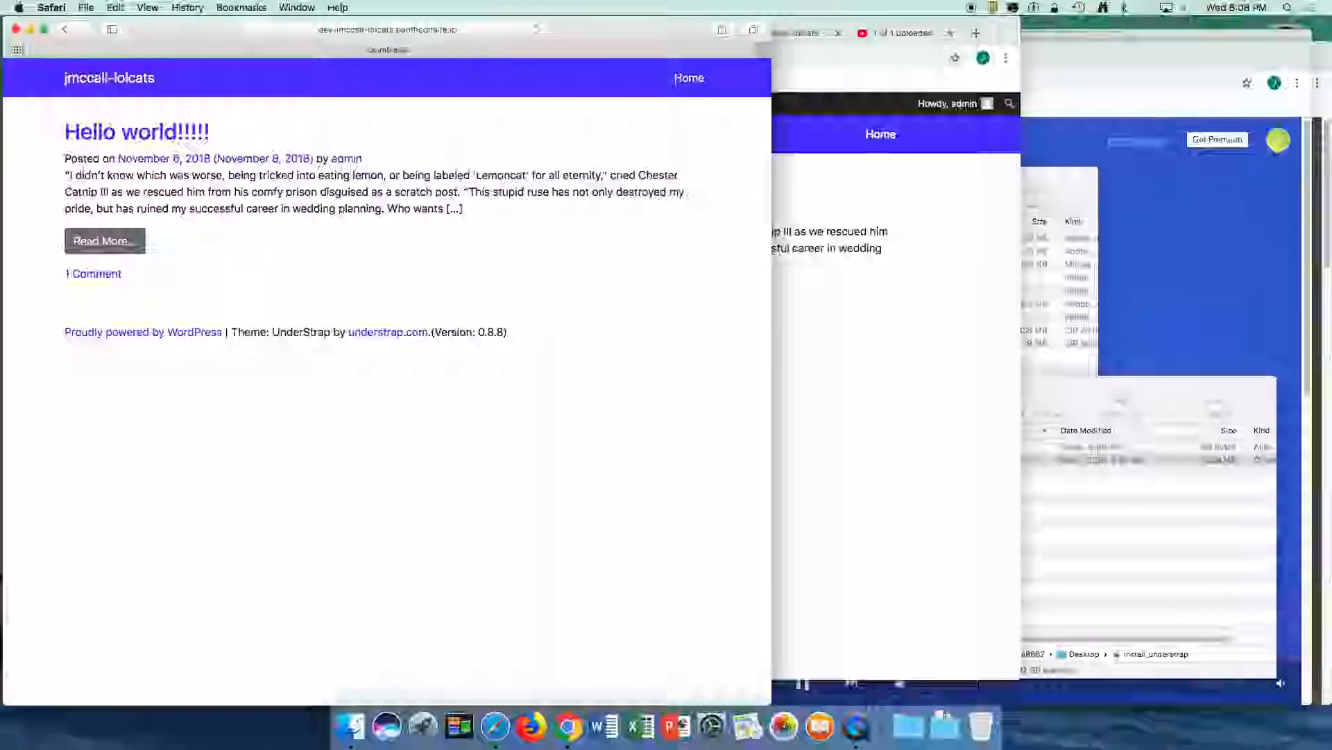
drag(206, 38, 742, 39)
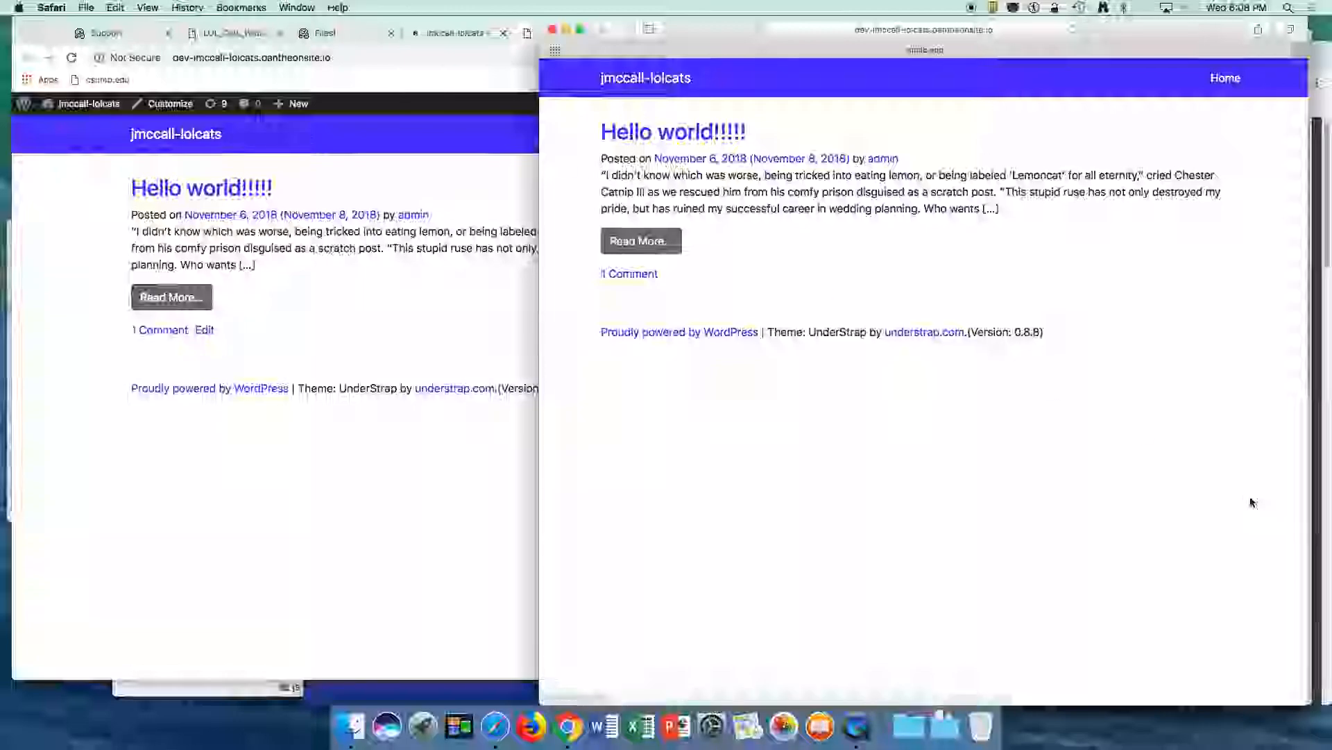
- Minimize the Pandora window and shrink the Safari window showing the development site
click(1311, 676)
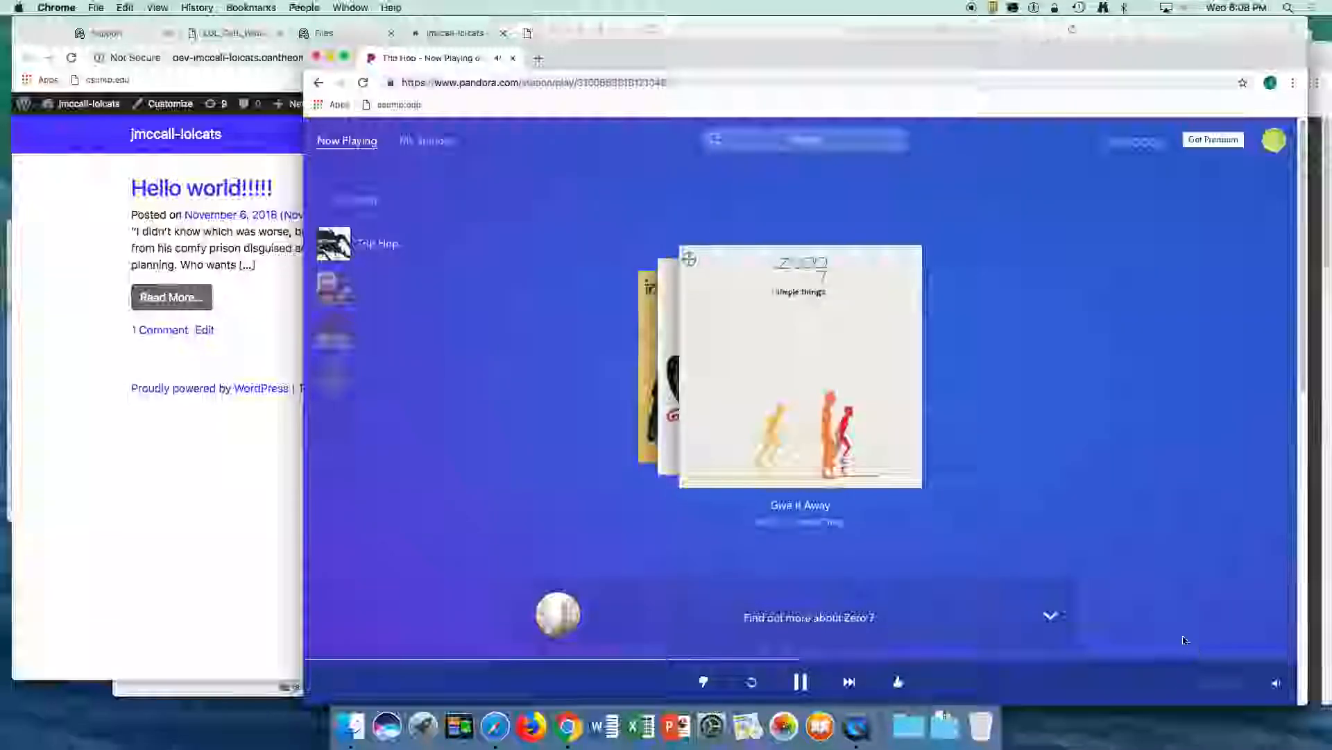
click(330, 55)
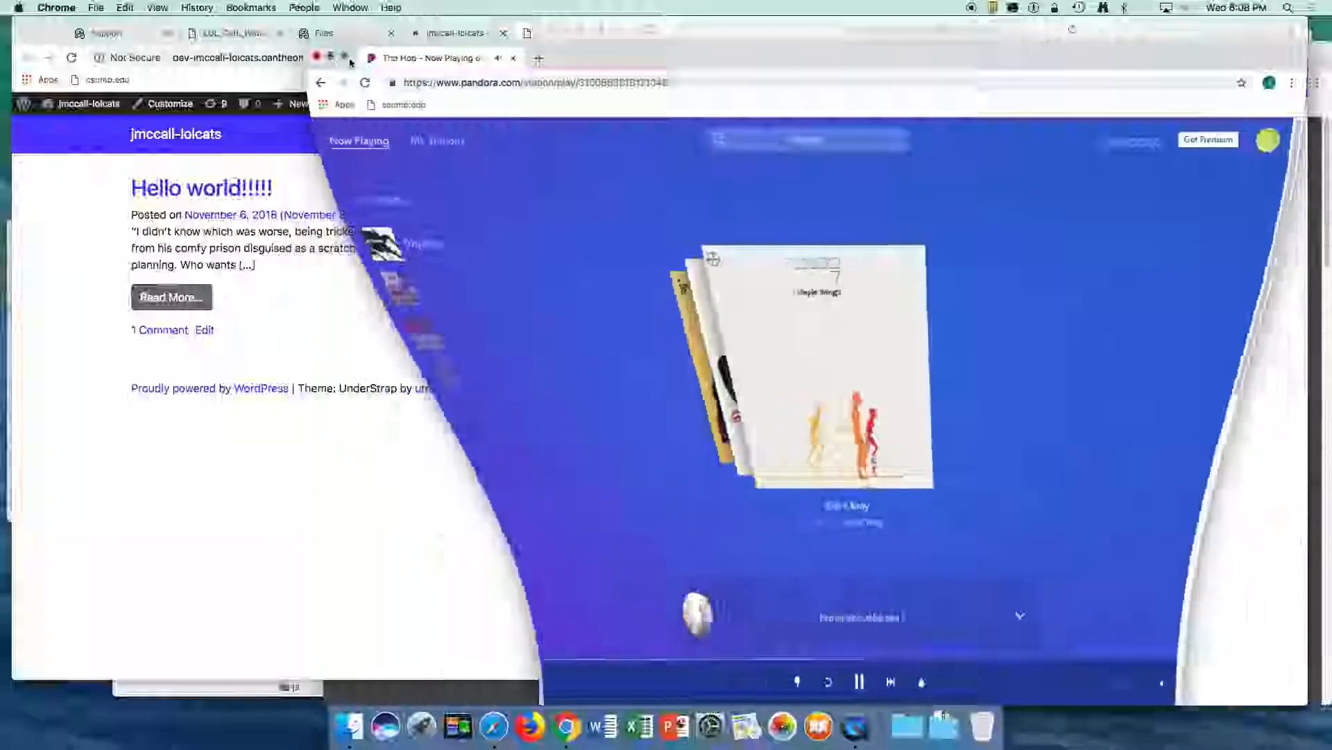
click(1153, 463)
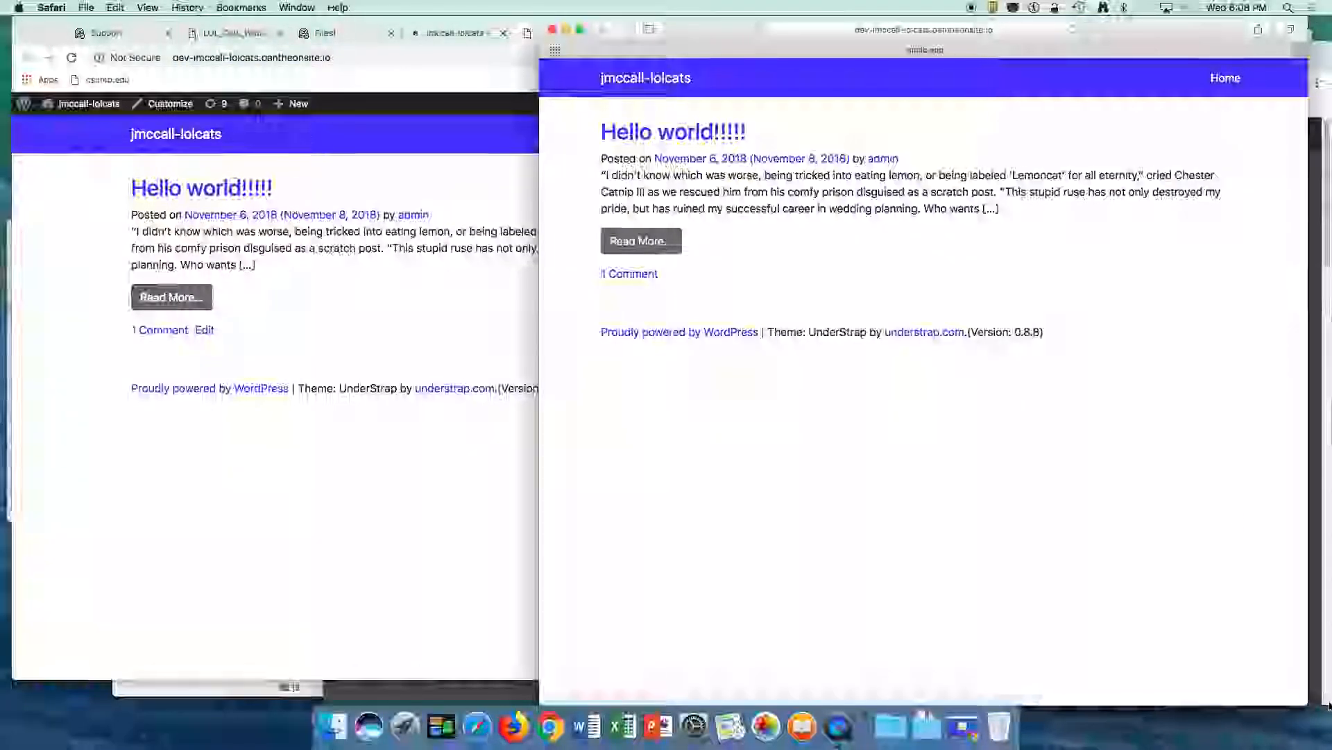
drag(1312, 705, 1214, 634)
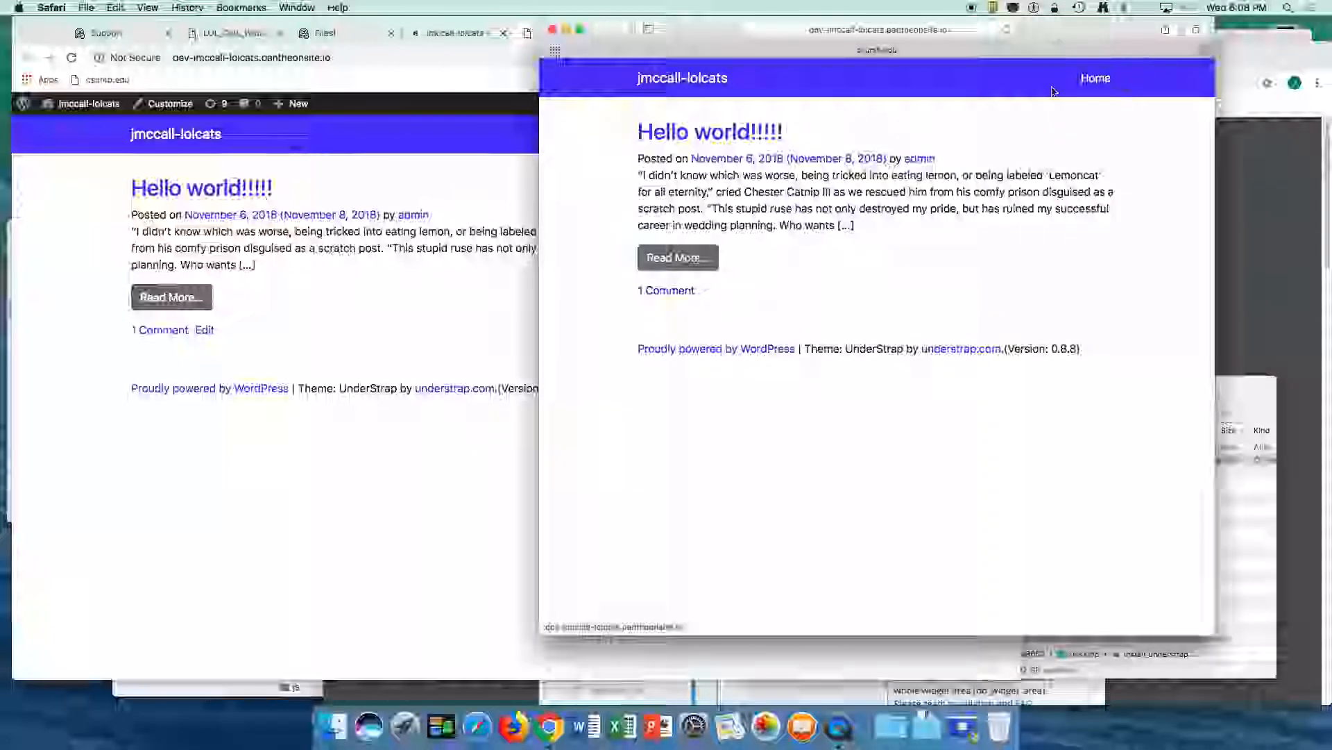
- Switch to Chrome and look over the wireframes PDF, the Pantheon dashboard and the development site's Customizer
click(195, 507)
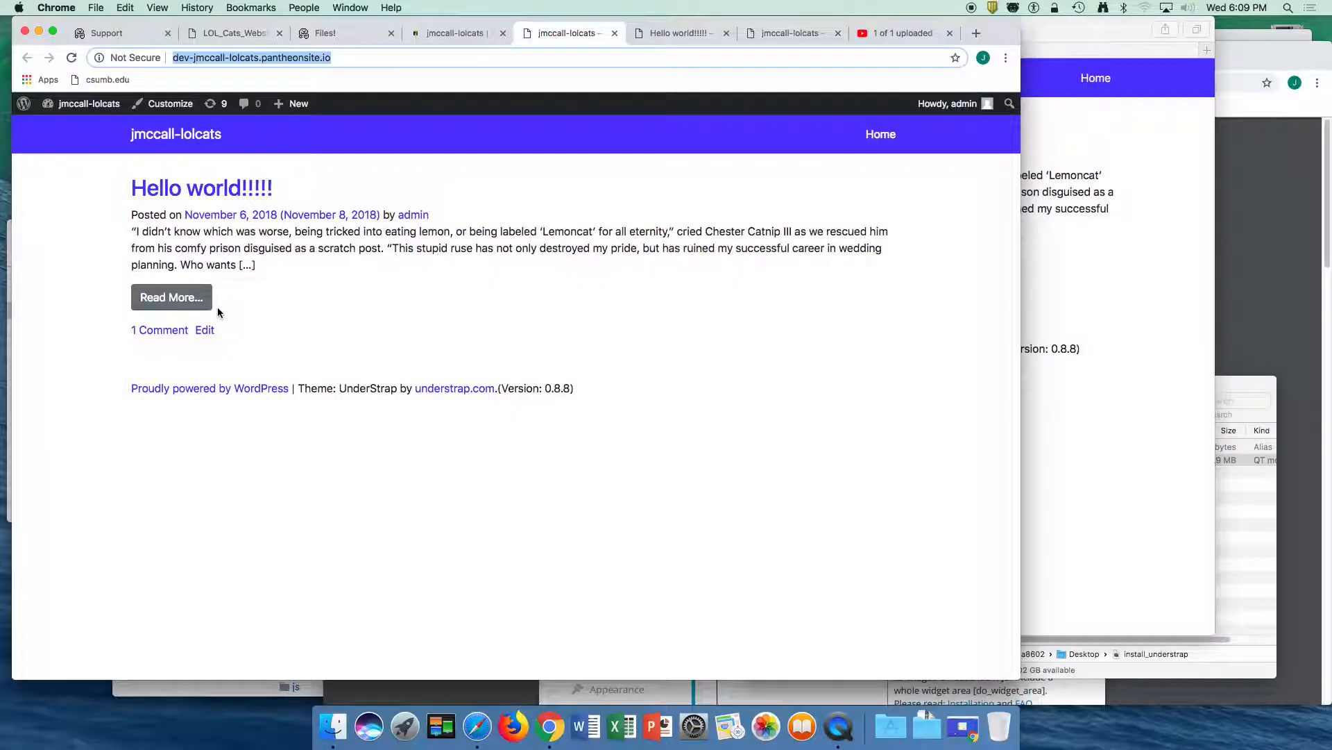
click(233, 33)
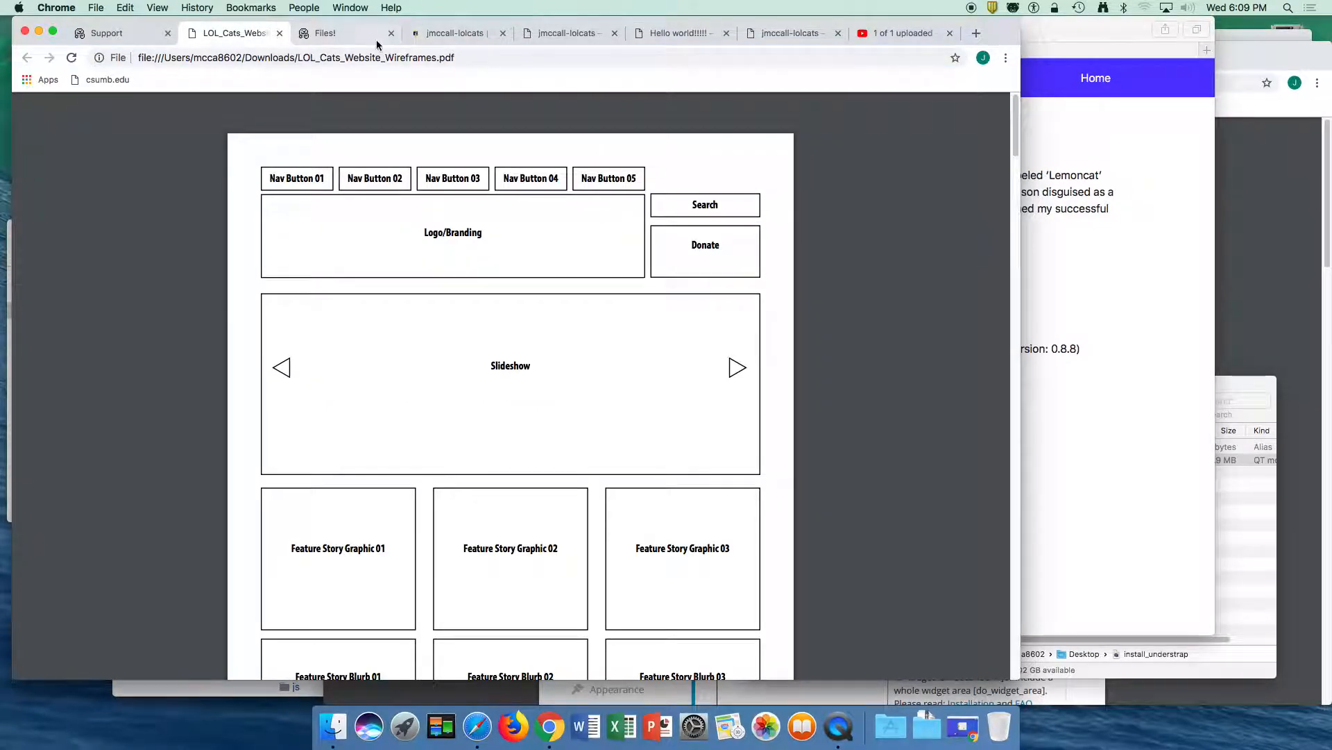
click(376, 42)
click(456, 36)
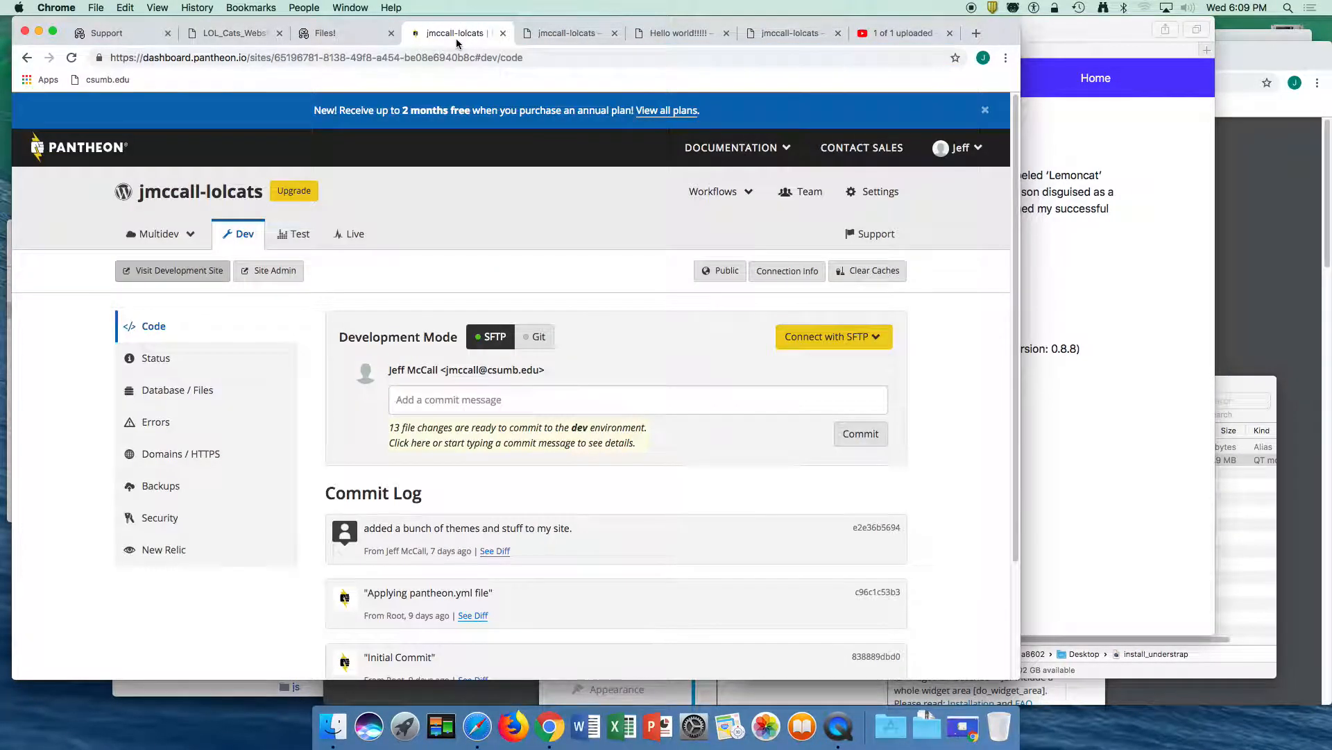
click(559, 31)
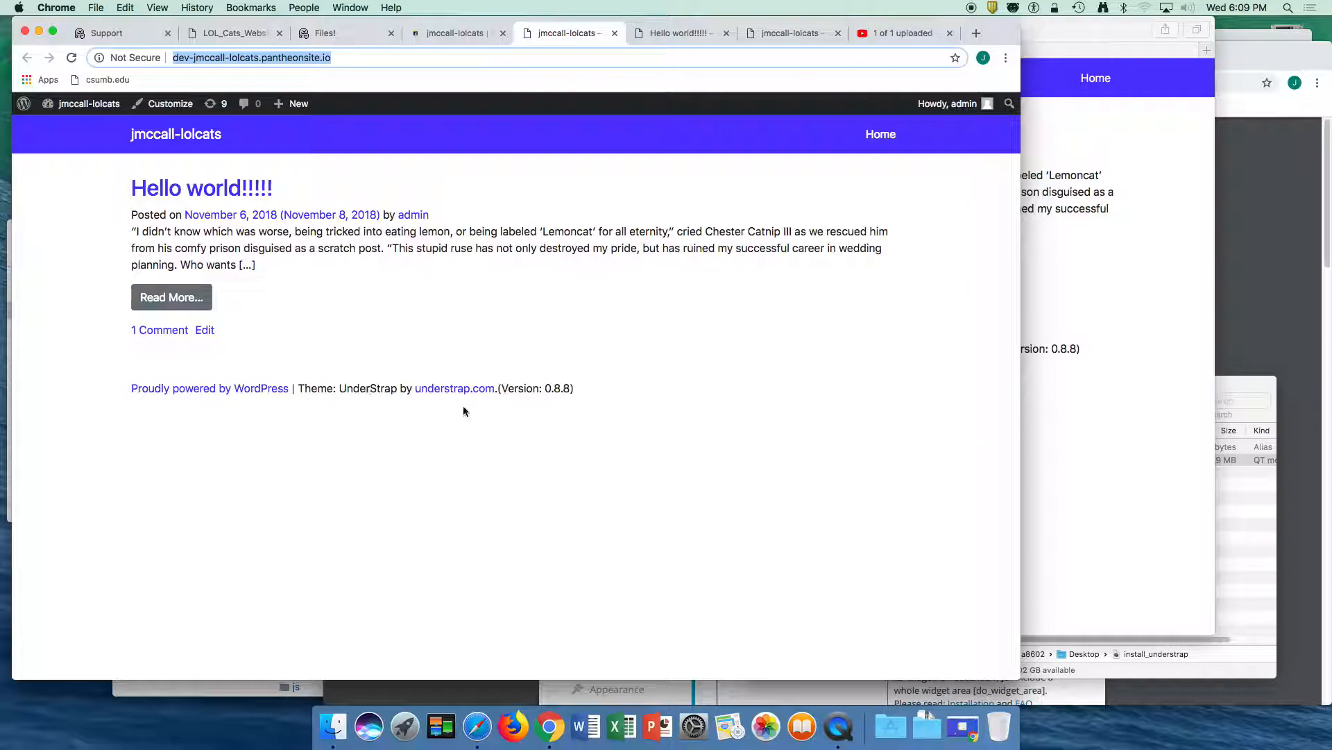
click(170, 104)
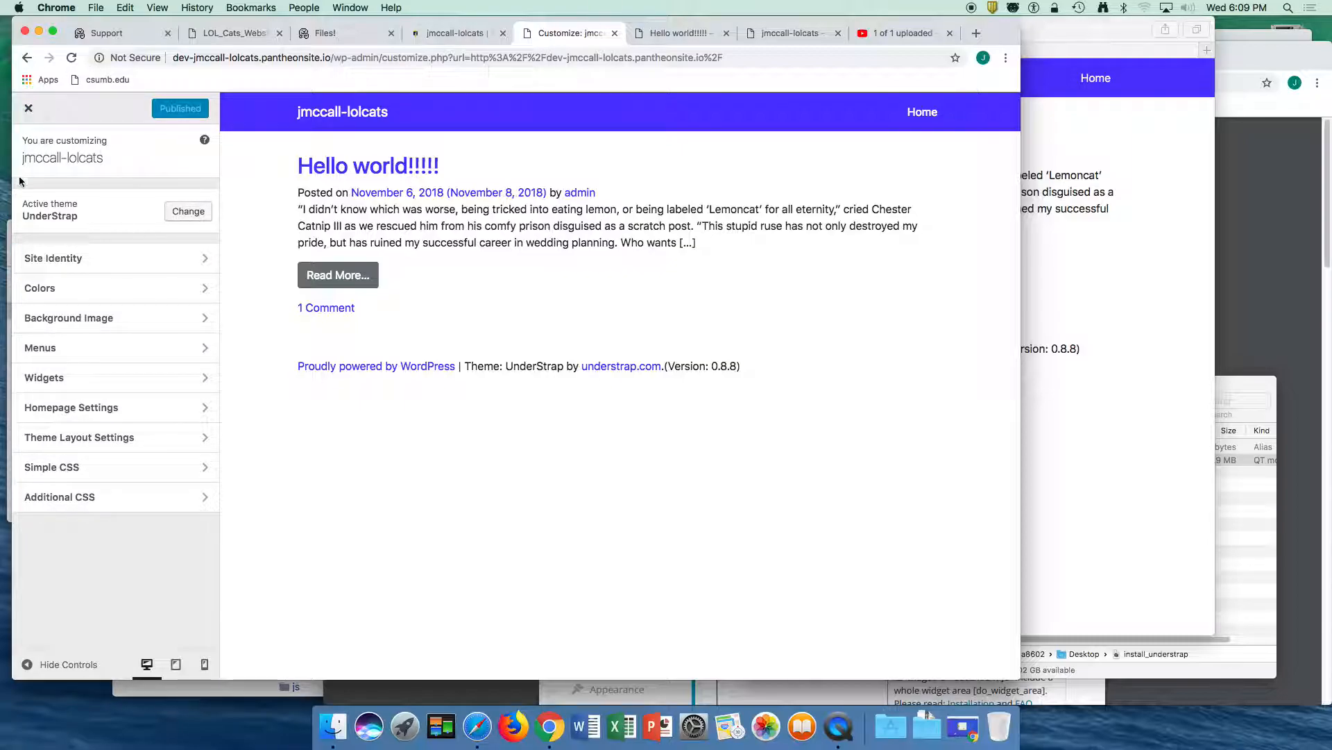
click(28, 108)
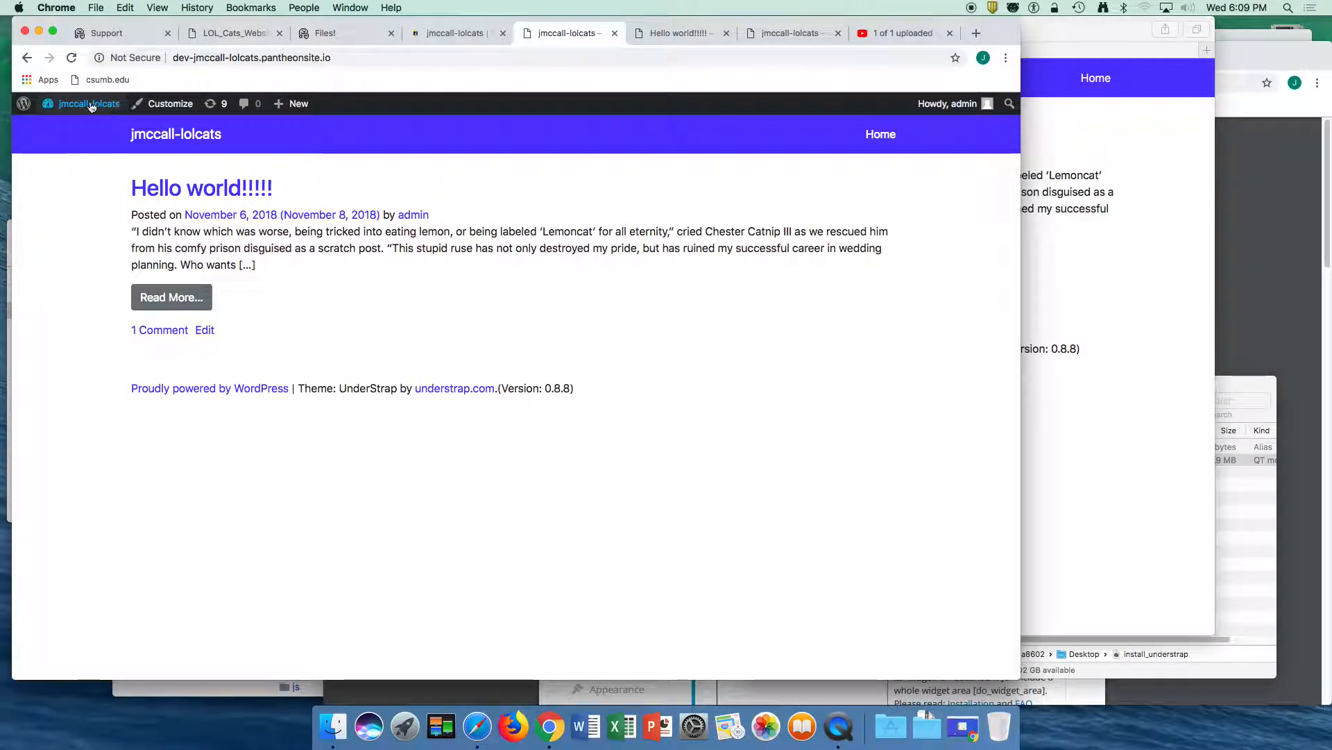
- Open the development site's WordPress dashboard and view the list of all posts
mouse_move(90, 107)
click(76, 133)
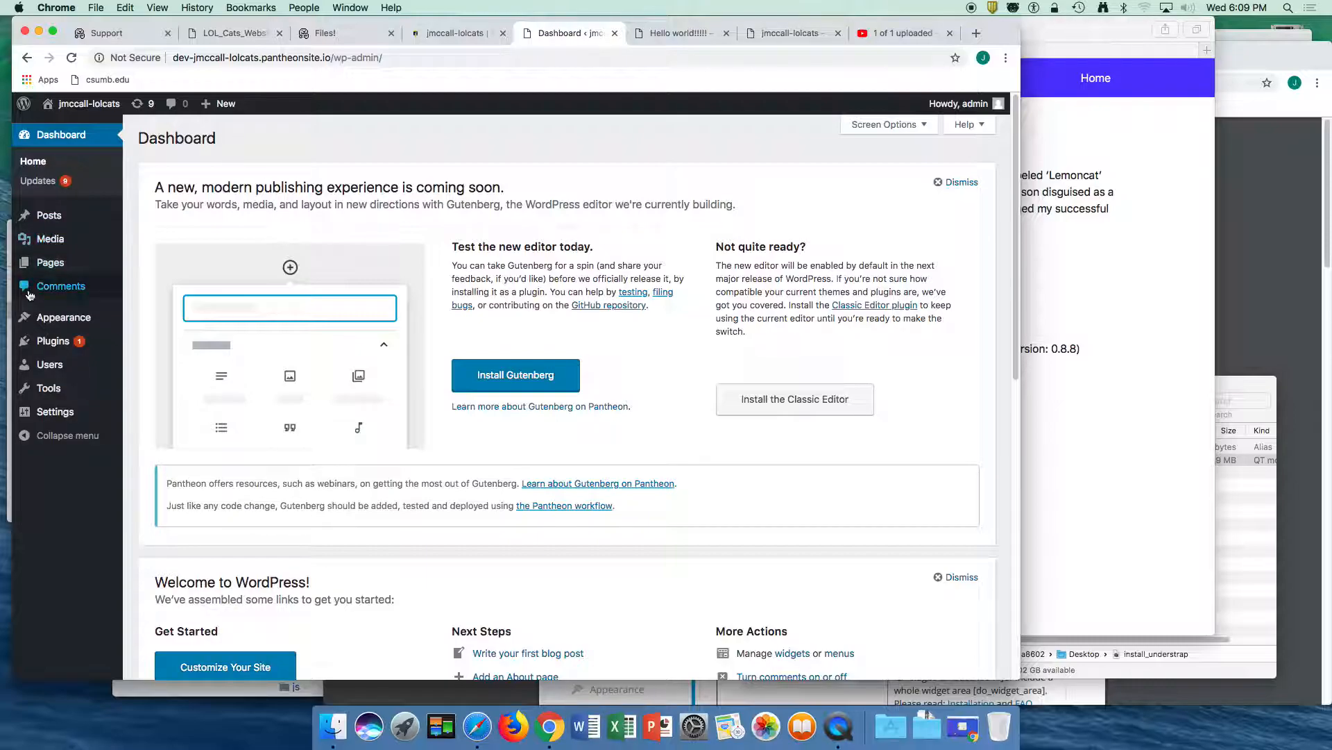
click(51, 219)
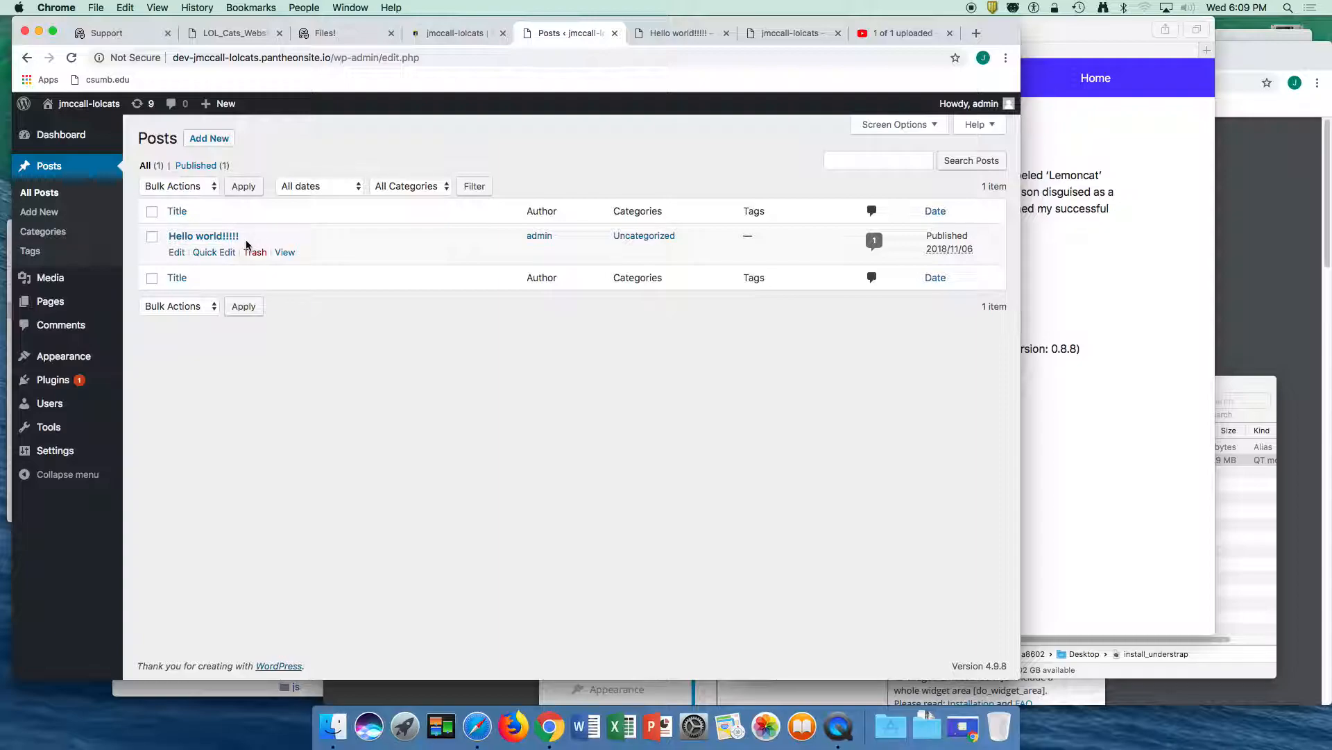
- Add a Simple CSS rule that sets the body background to grey and save it
mouse_move(55, 360)
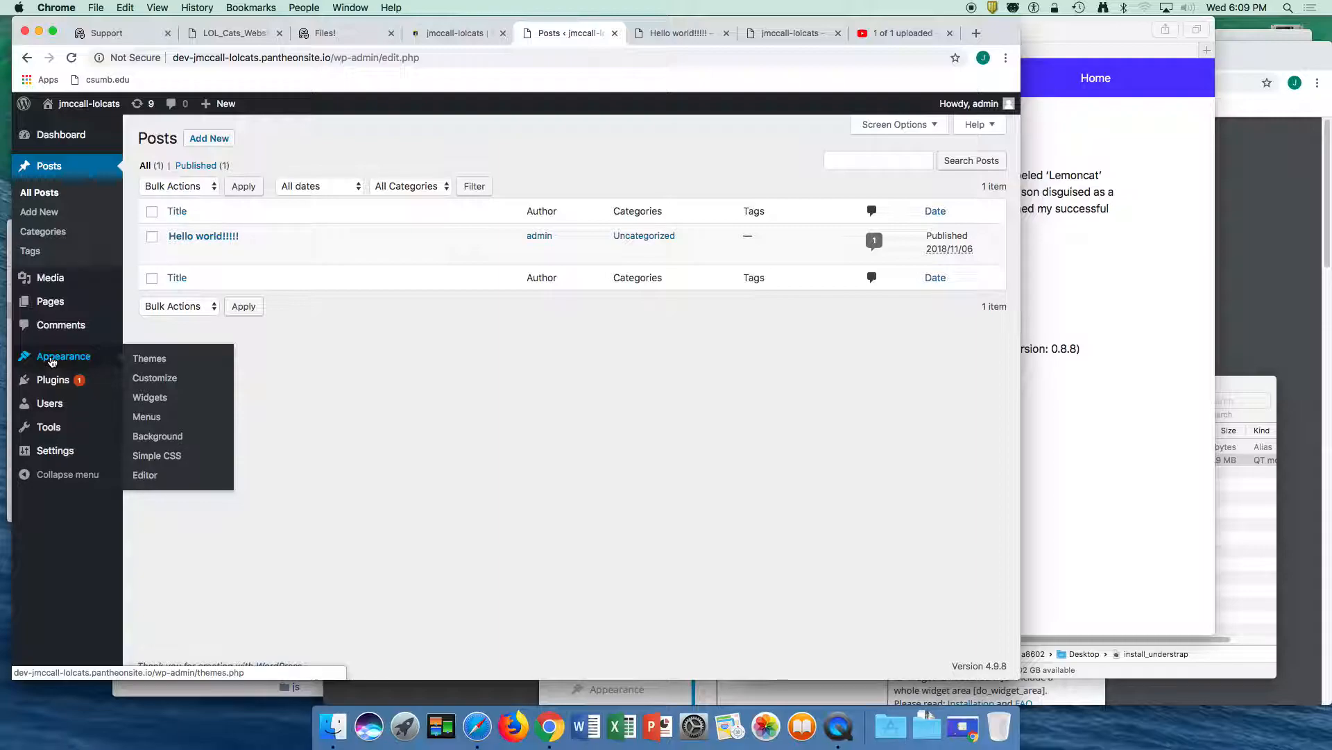
click(52, 361)
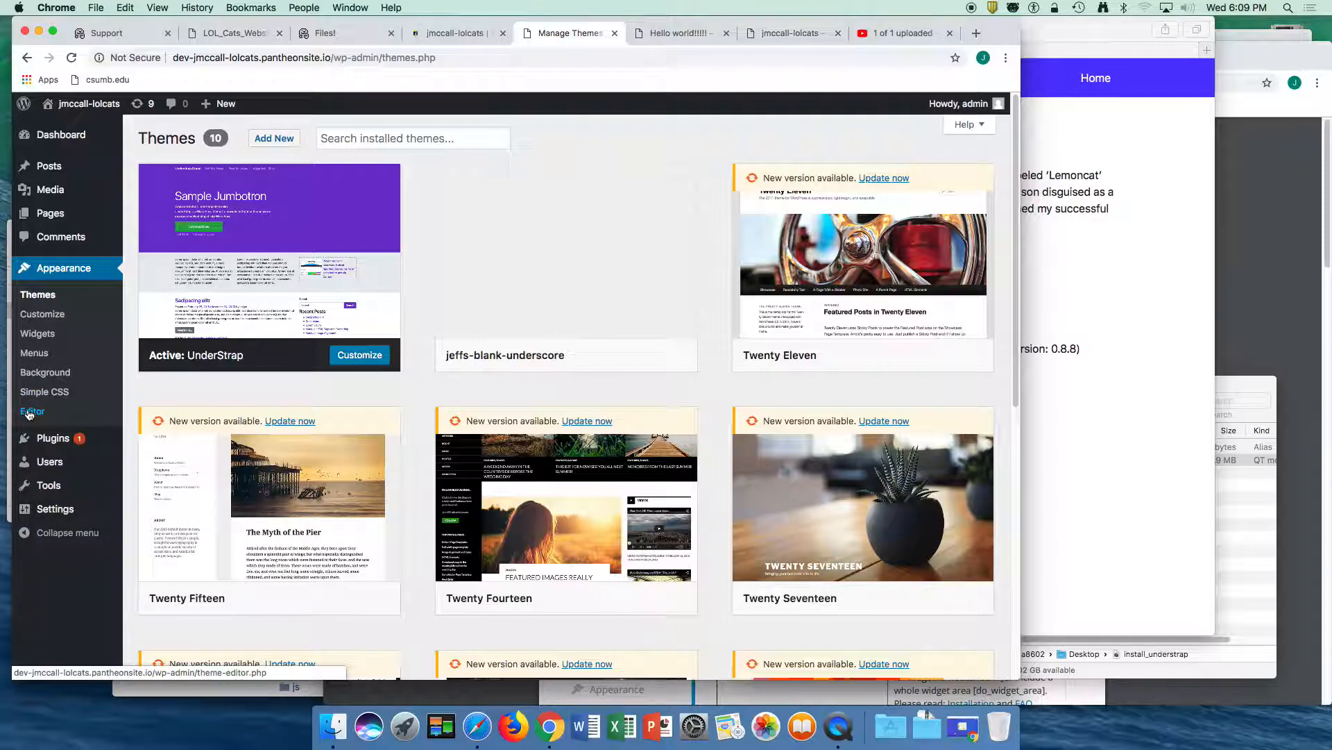
click(46, 394)
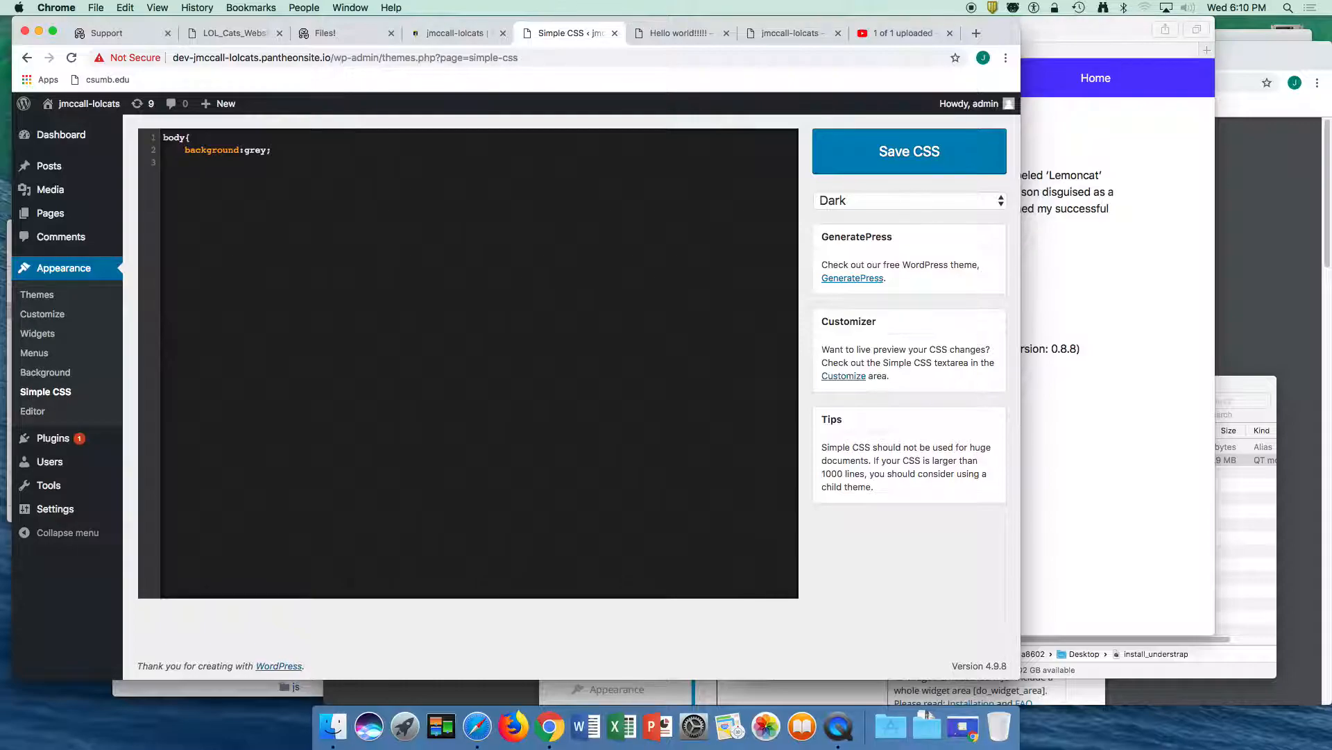
click(863, 161)
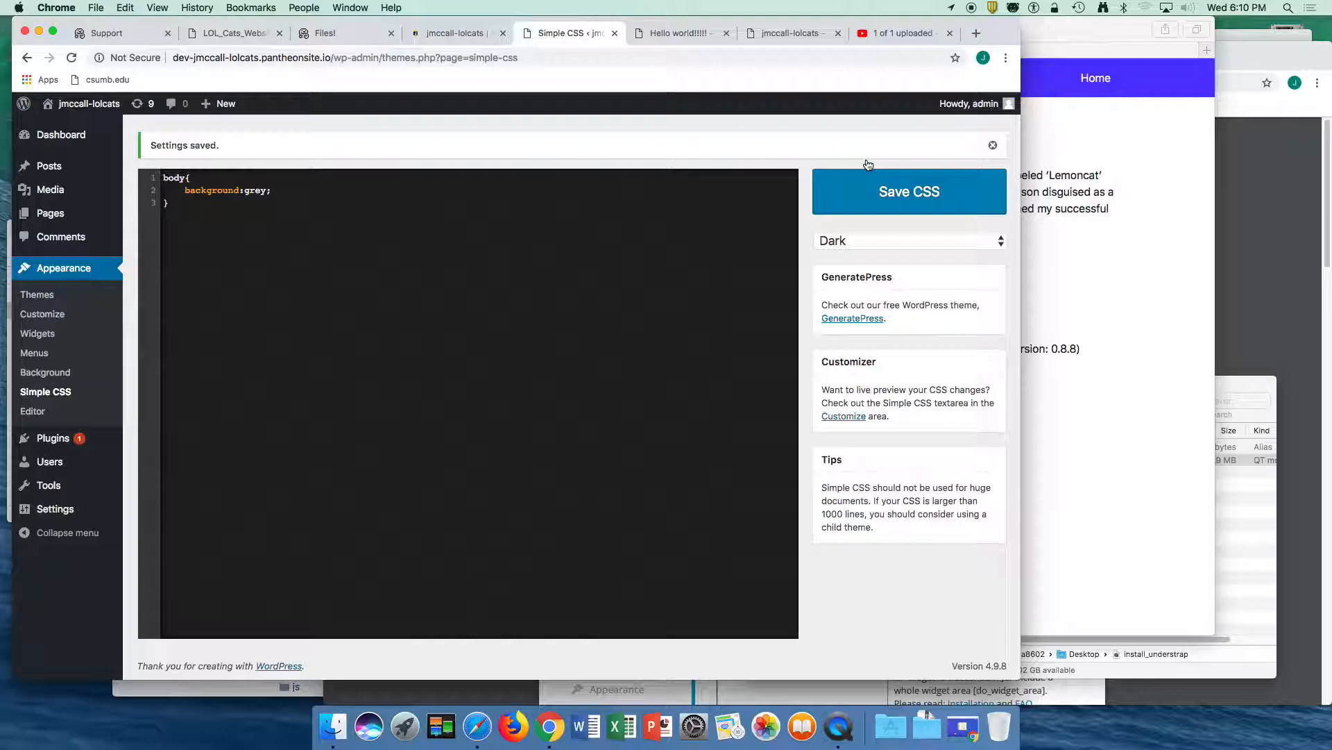
- Minimize the Plugins PDF window and reload the development site in Safari to check its background
click(1286, 249)
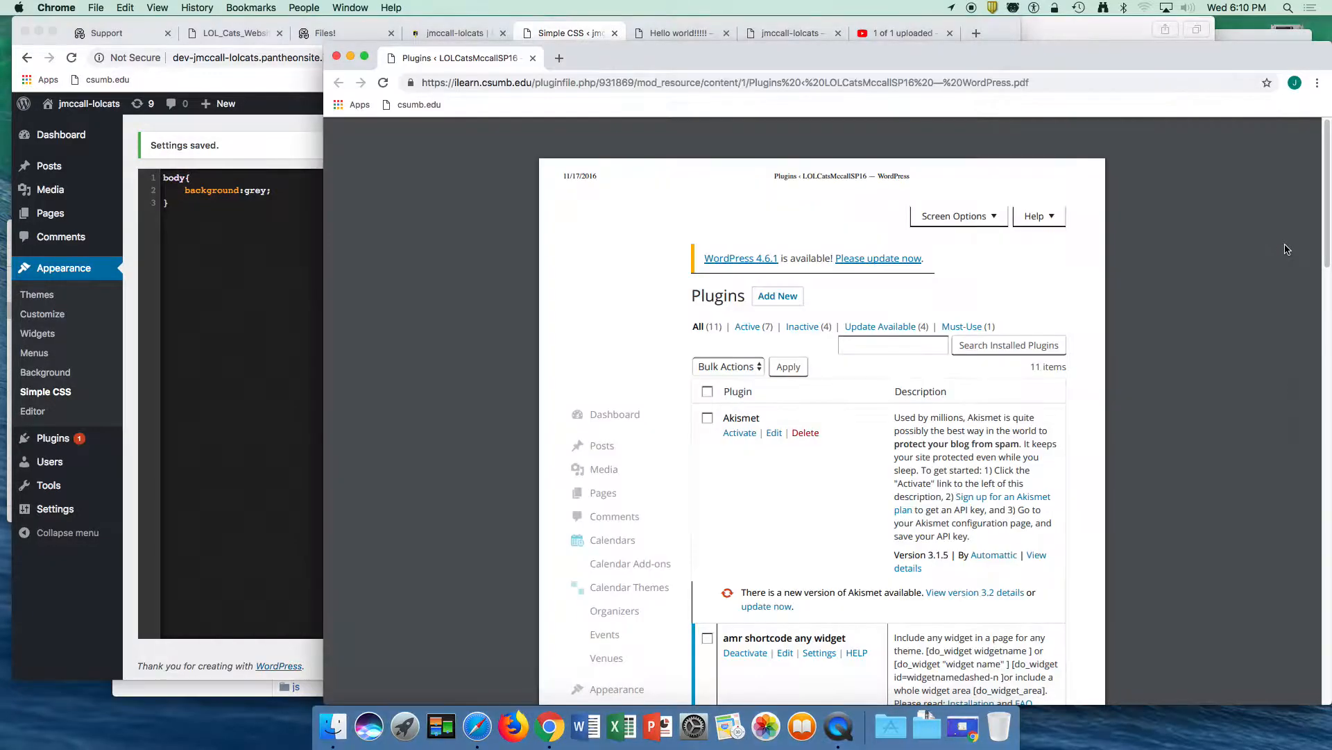
click(351, 56)
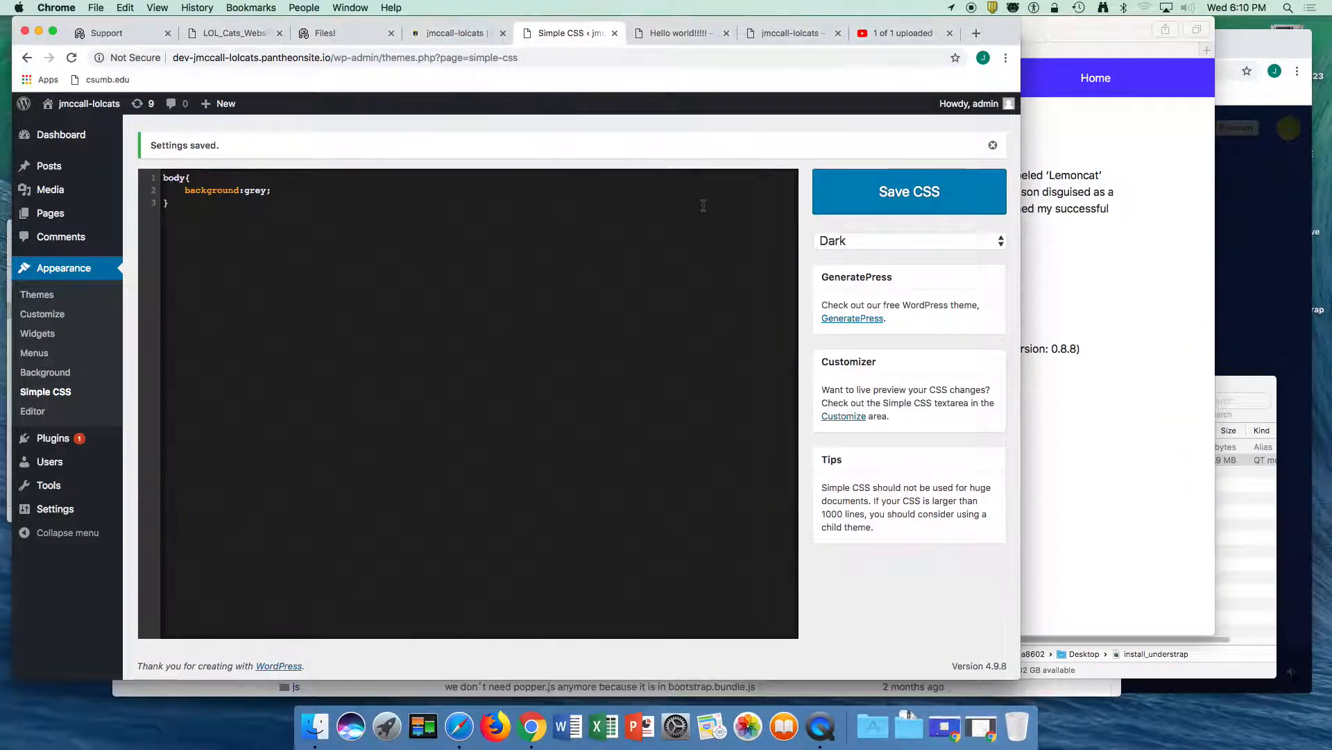
click(1085, 114)
key(super+r)
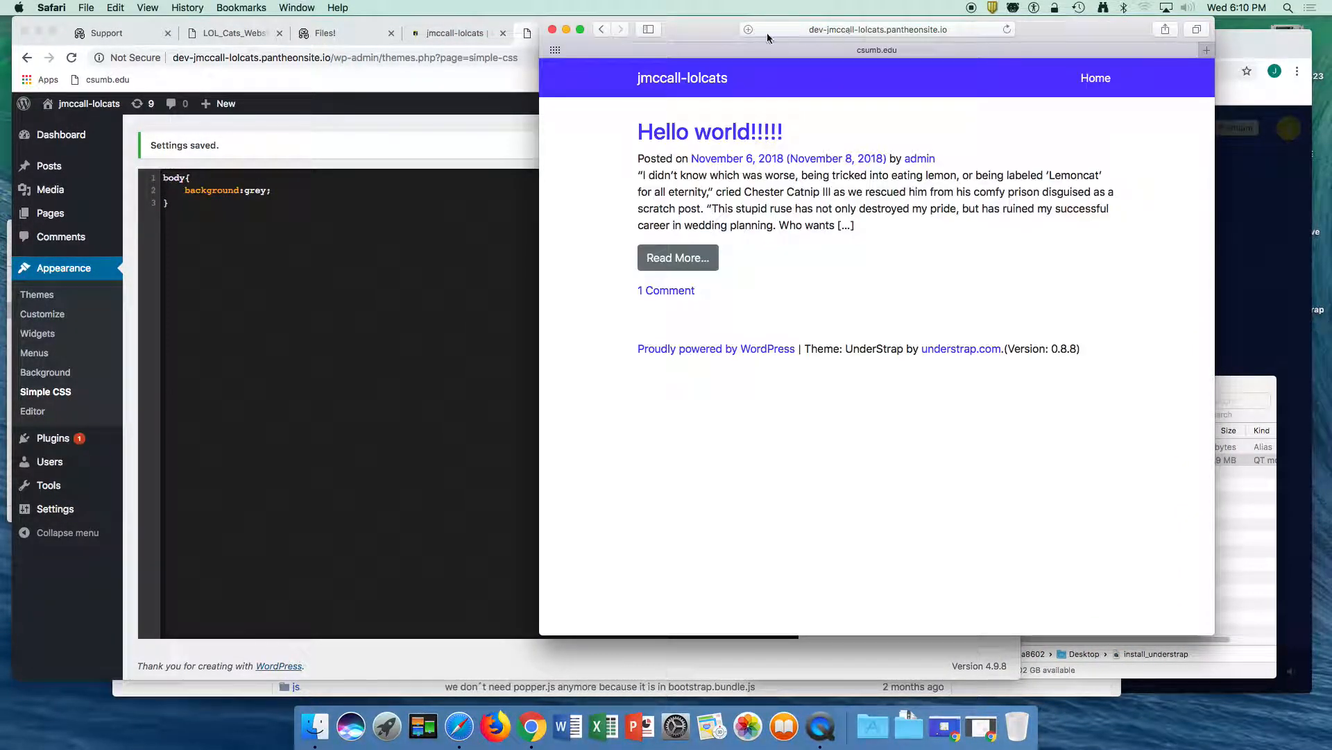
click(1007, 30)
click(295, 314)
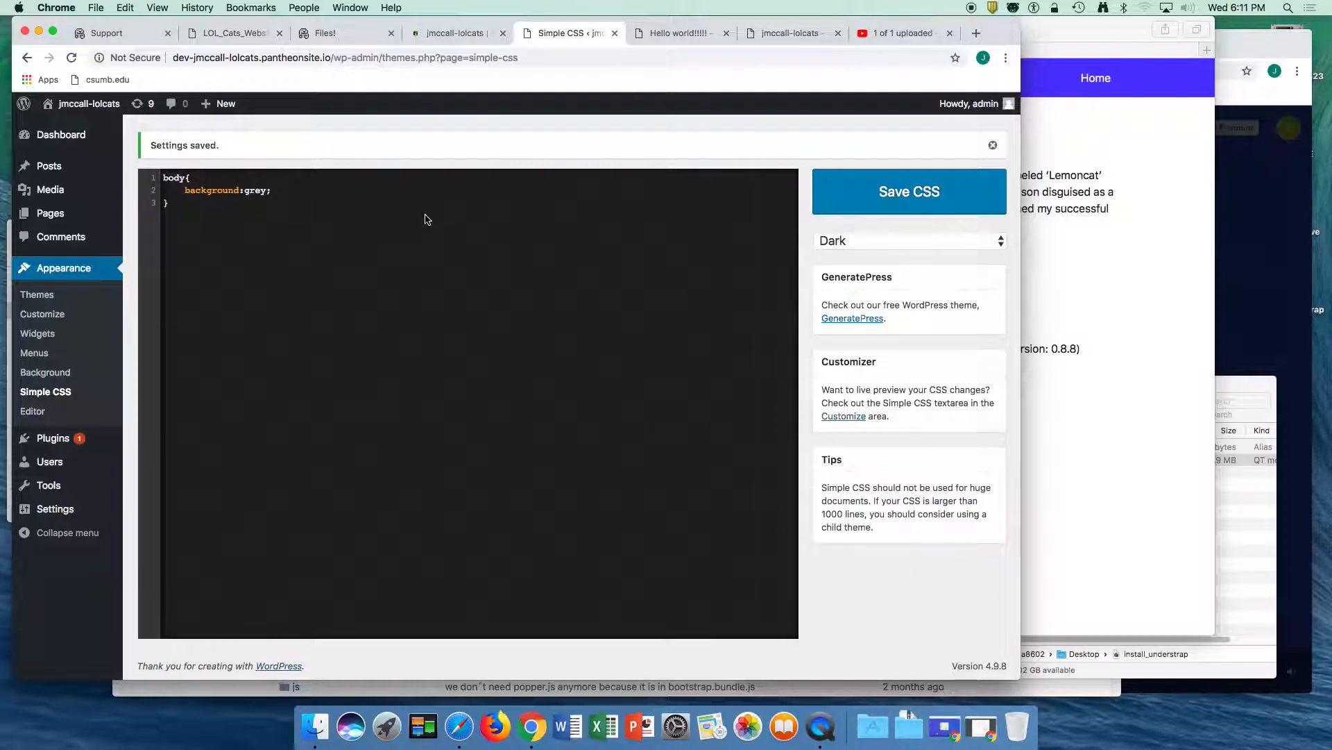
- Widen the Safari window and bring up the context options for the development site's page
click(1045, 428)
drag(1214, 615, 1284, 617)
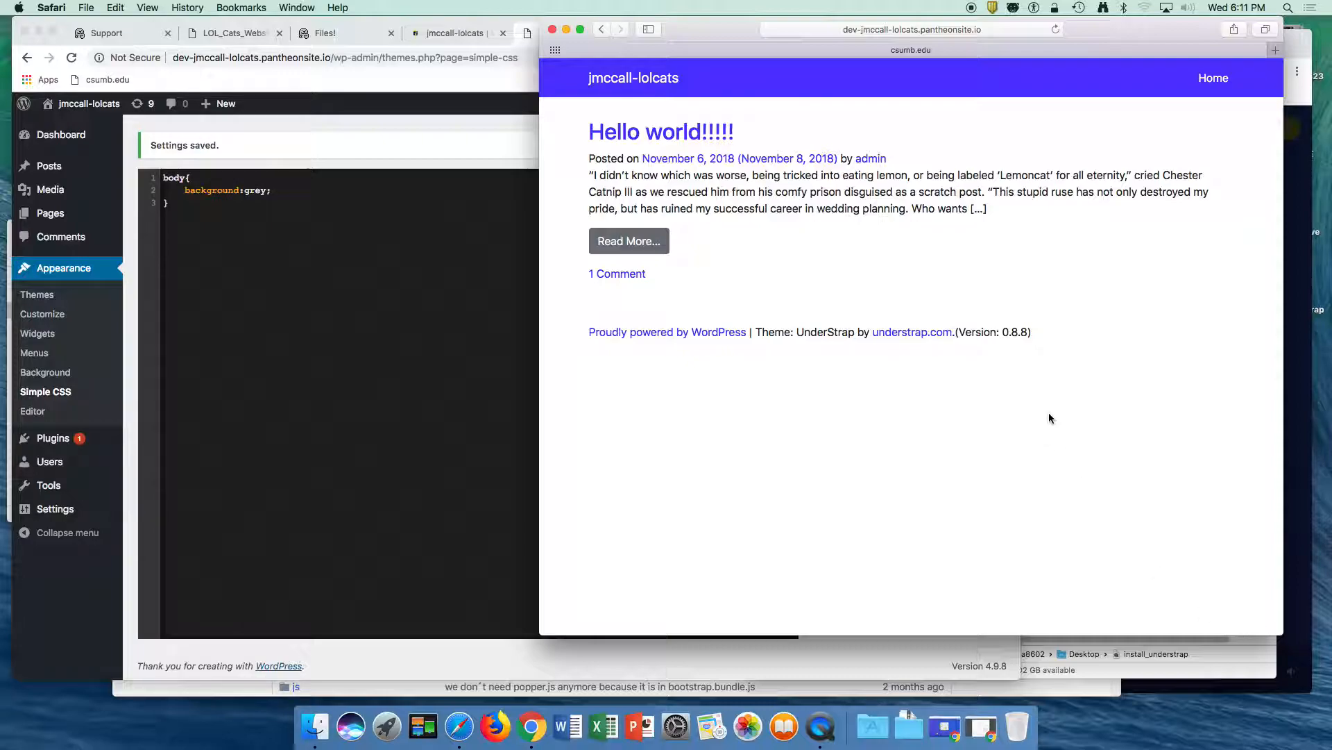
right_click(549, 126)
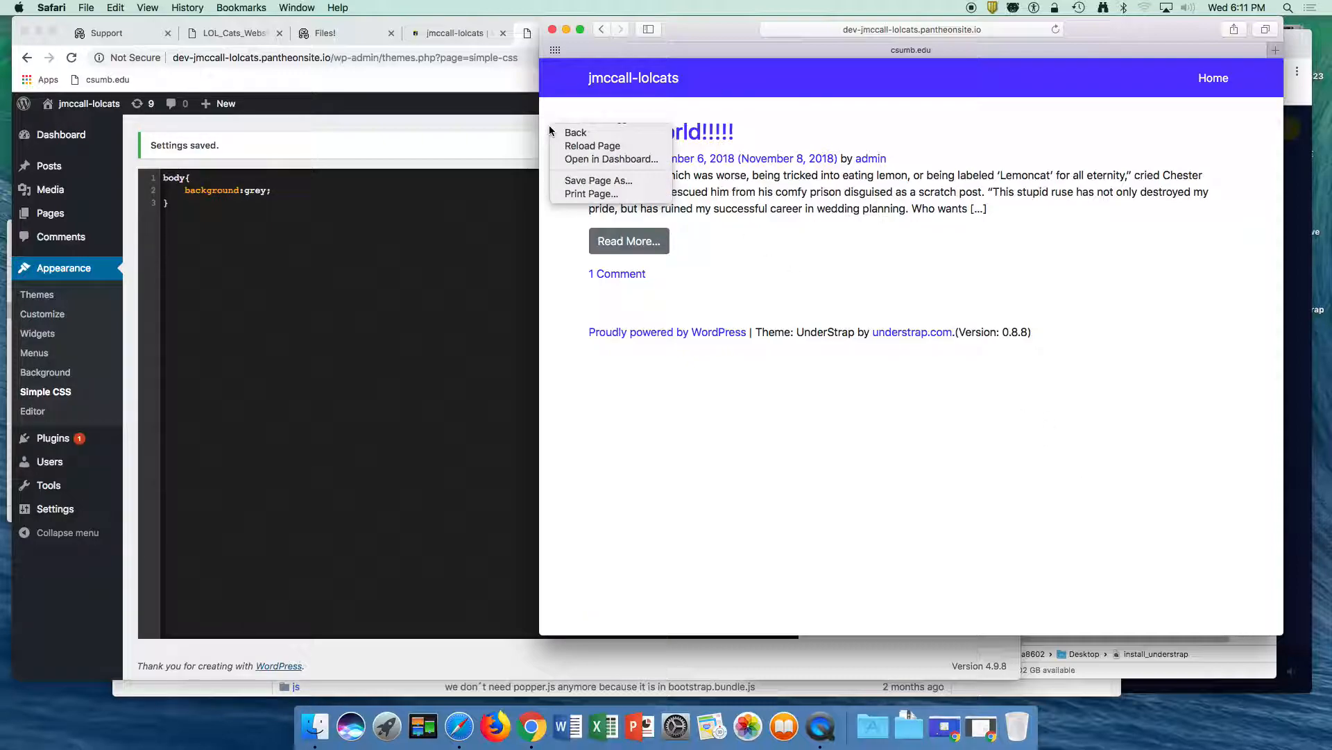
- Switch to Chrome and look through the WordPress site's General Settings
click(264, 248)
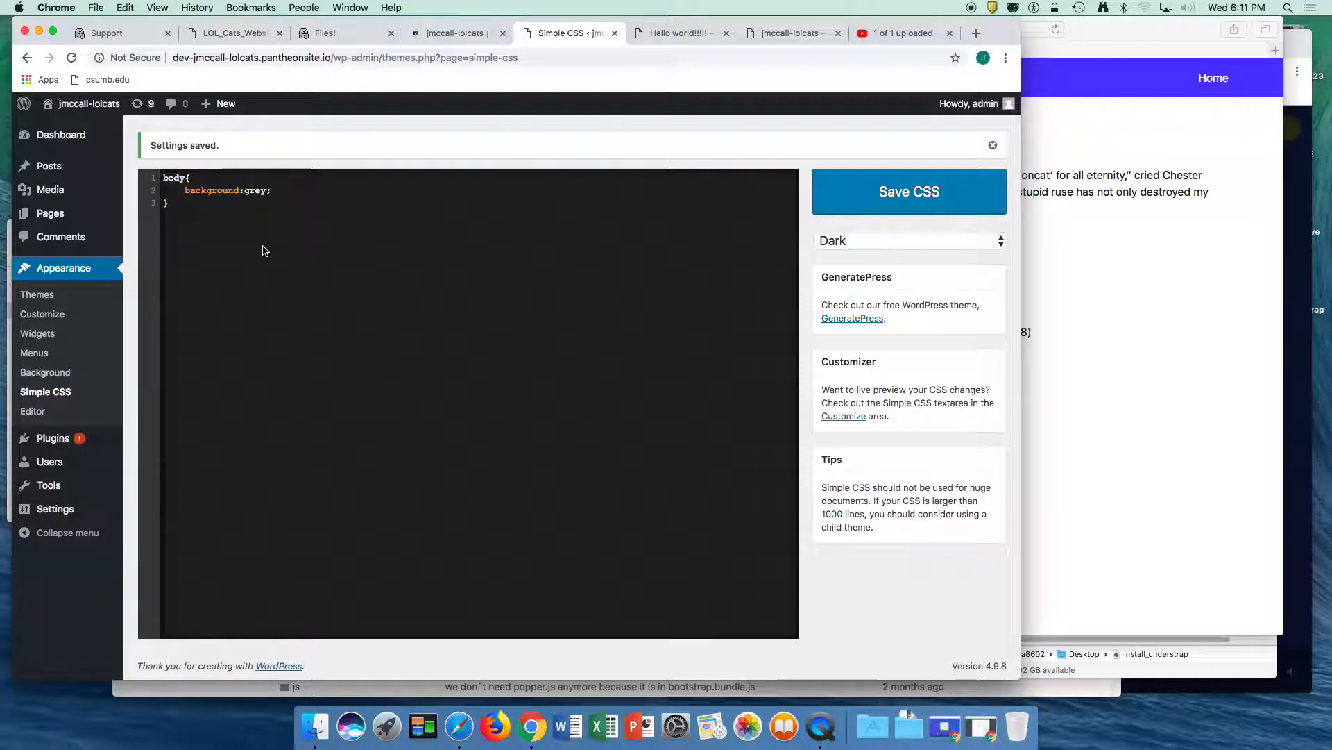
click(46, 510)
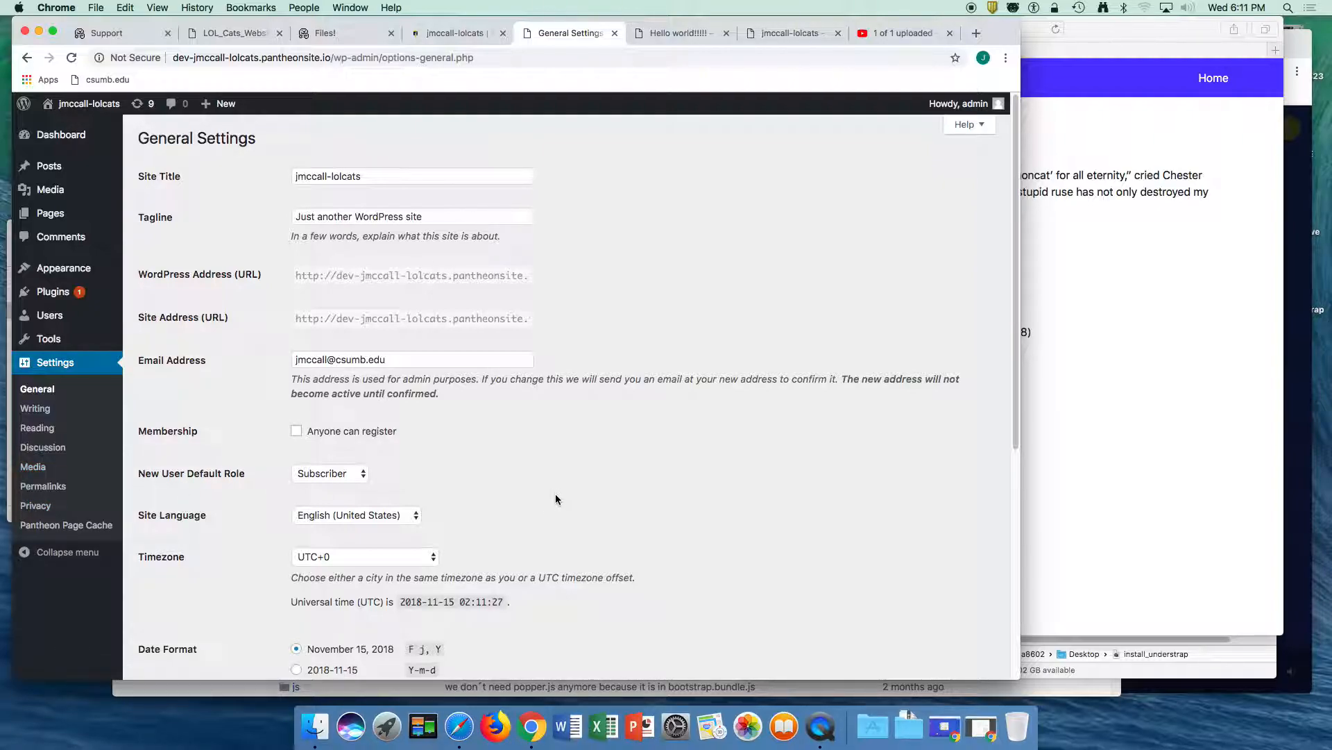
scroll(555, 497, down, 2)
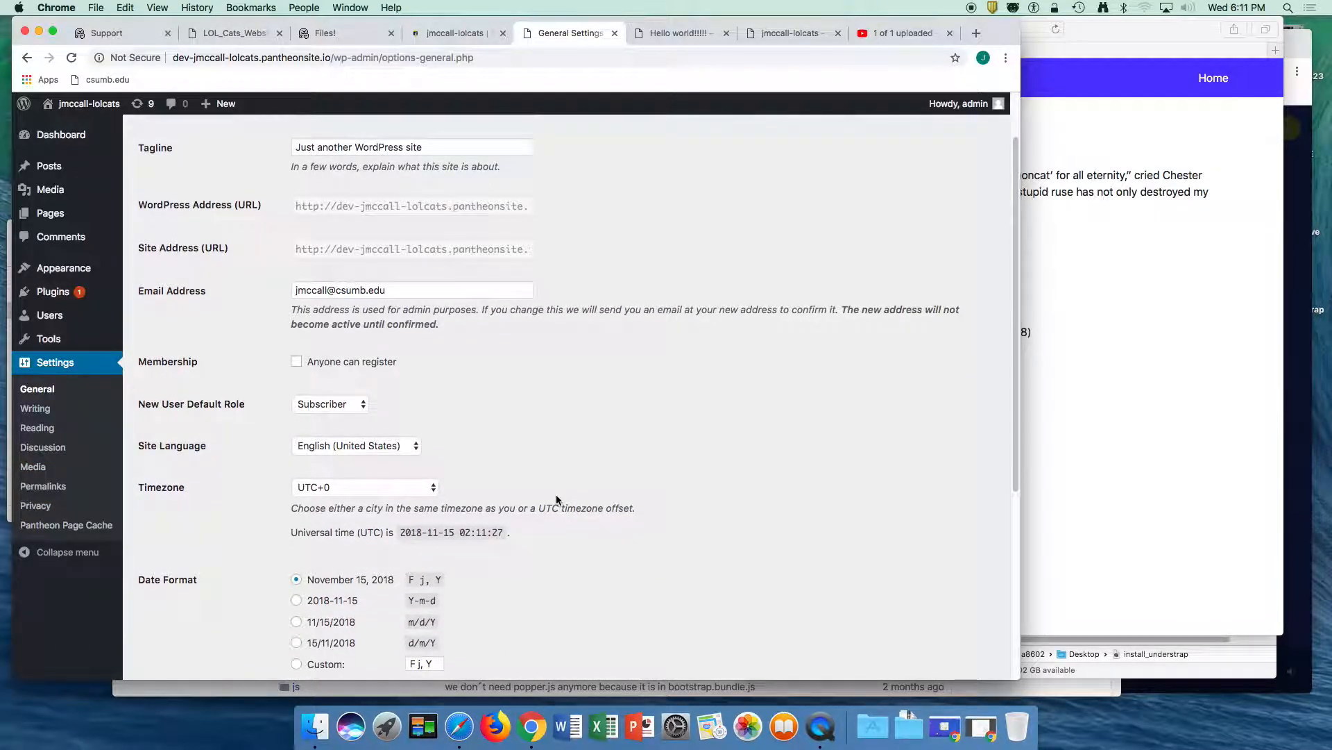
scroll(556, 497, down, 4)
scroll(556, 497, up, 6)
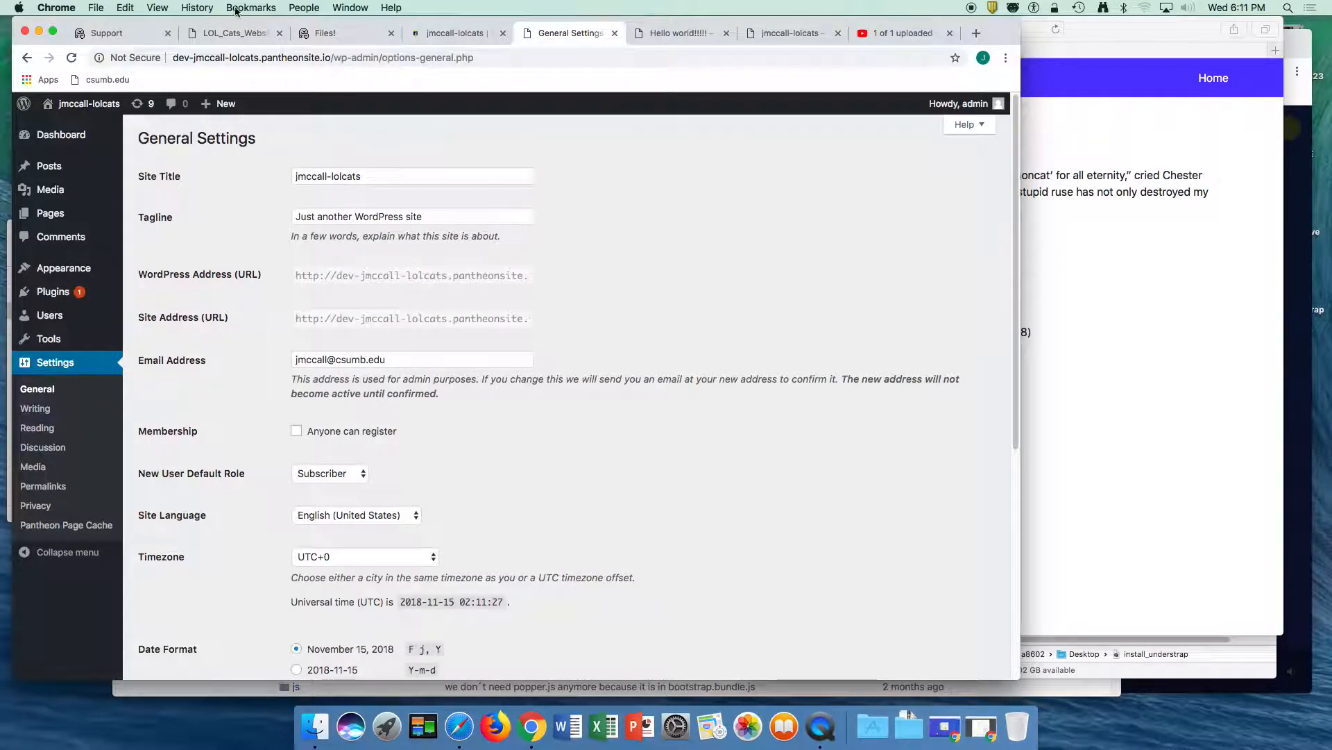
- Return to the site's Pantheon dashboard and open the site's Settings
click(226, 35)
click(366, 37)
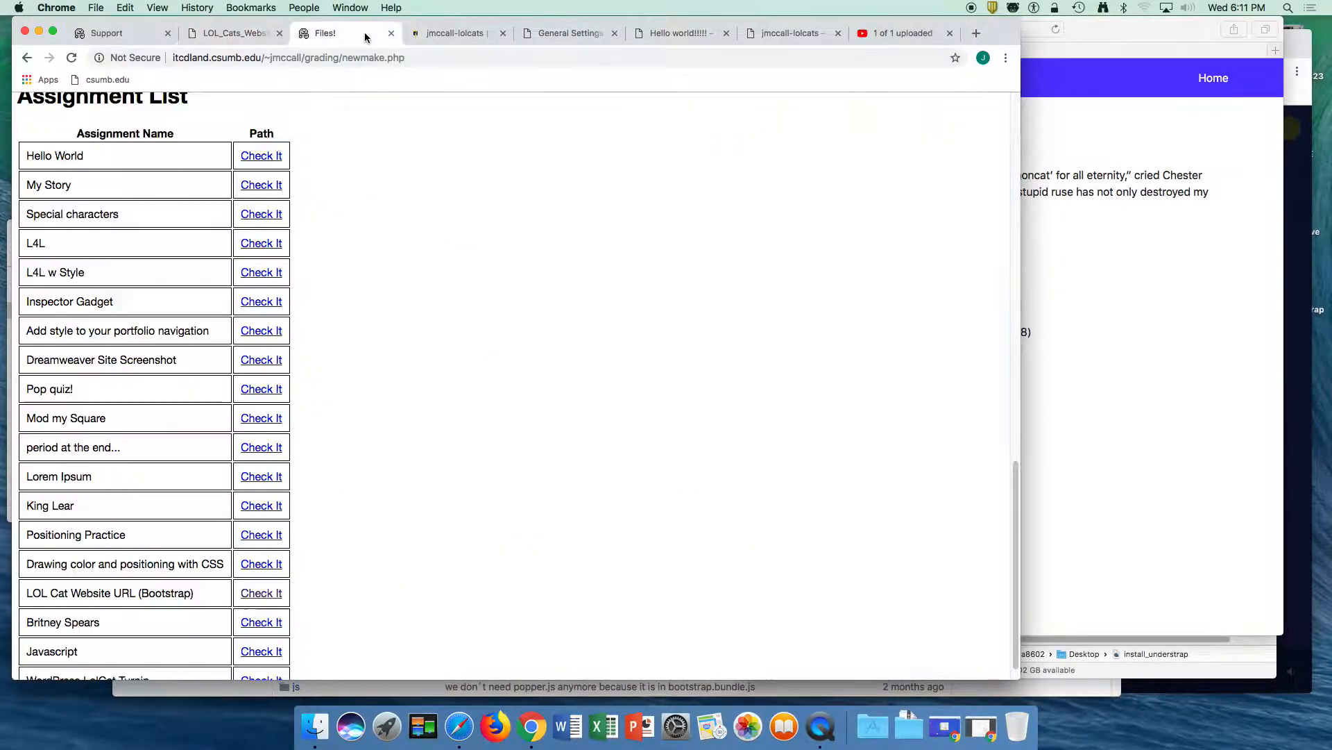
click(452, 33)
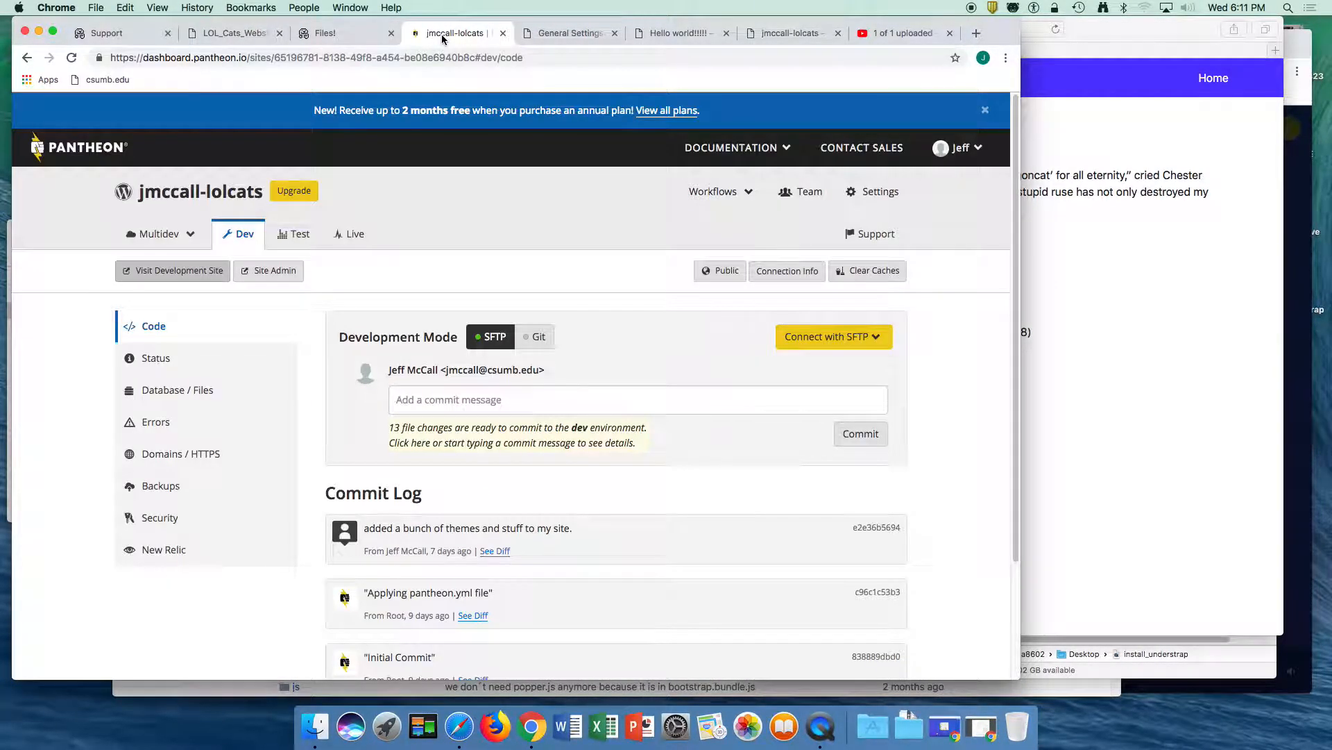
click(876, 193)
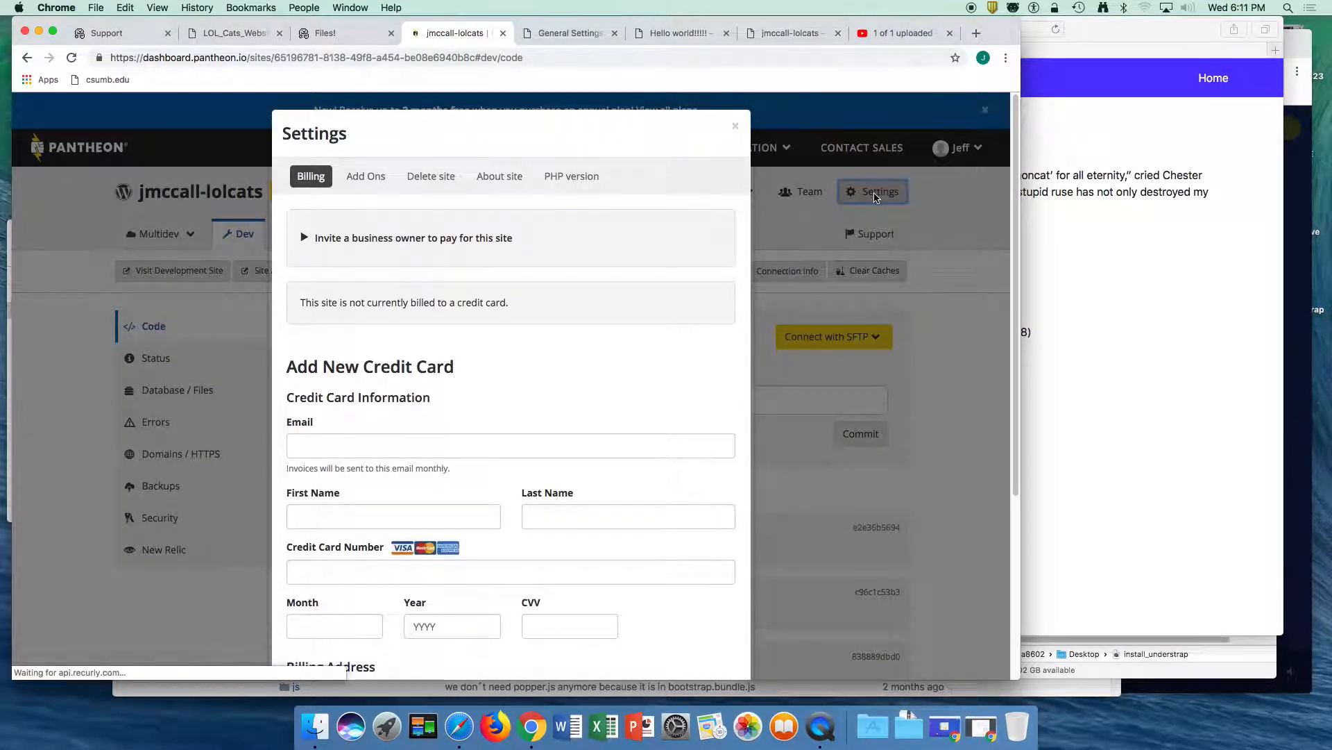
- Close the site's Settings and clear the caches of the Dev environment
click(735, 126)
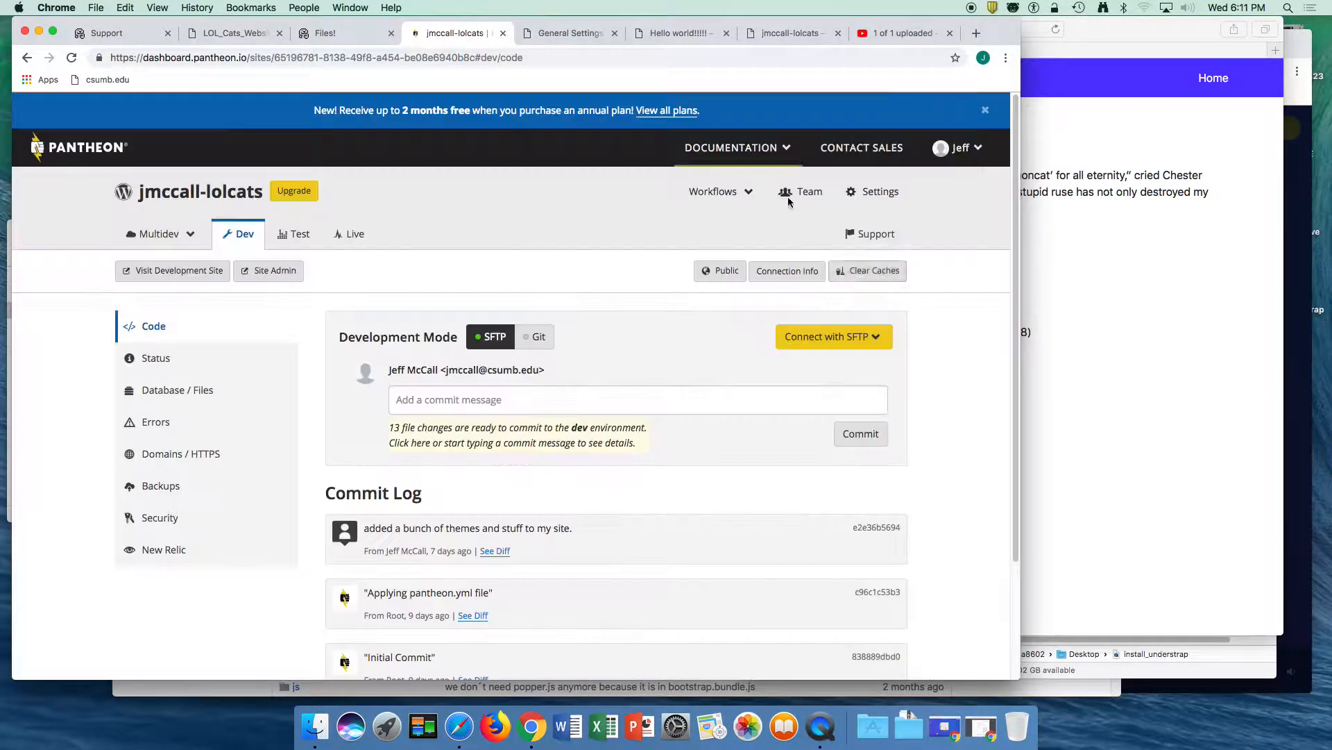
click(865, 274)
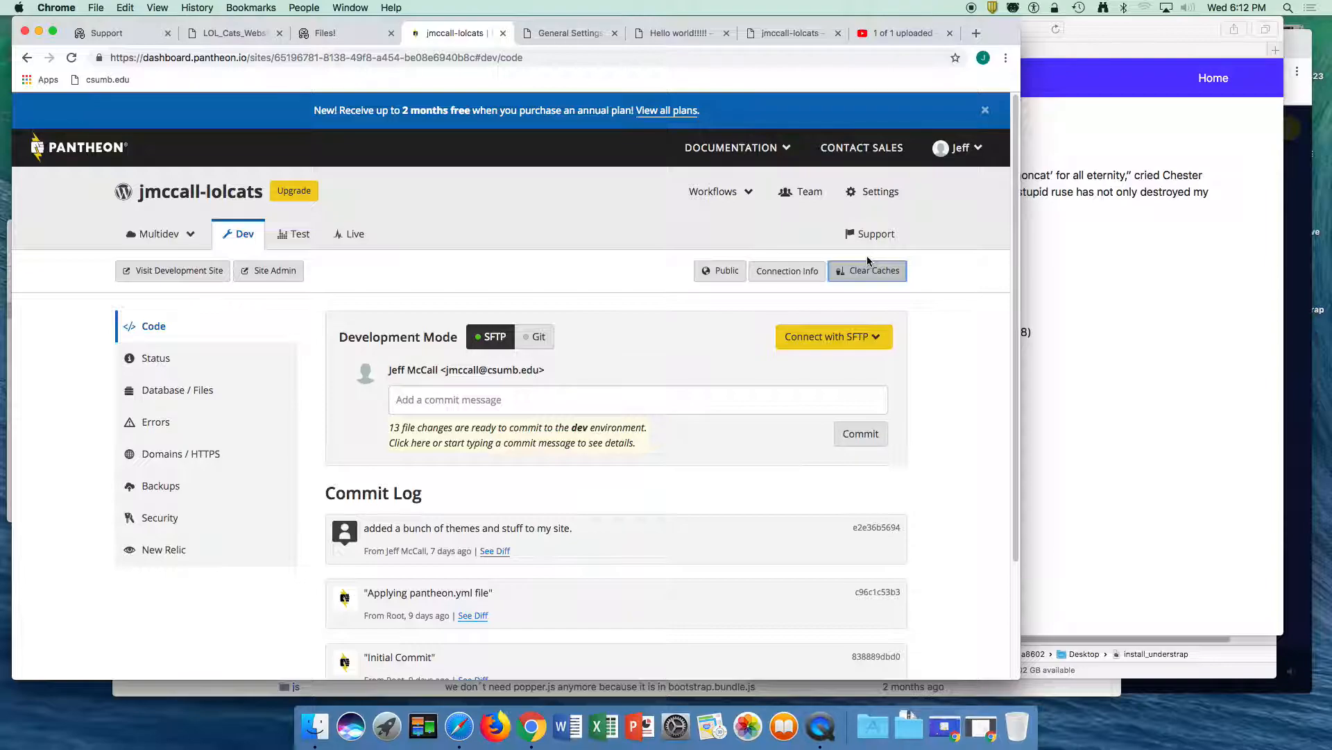
click(868, 273)
- Switch to Safari and reload the development site to check its background
click(1065, 262)
click(928, 31)
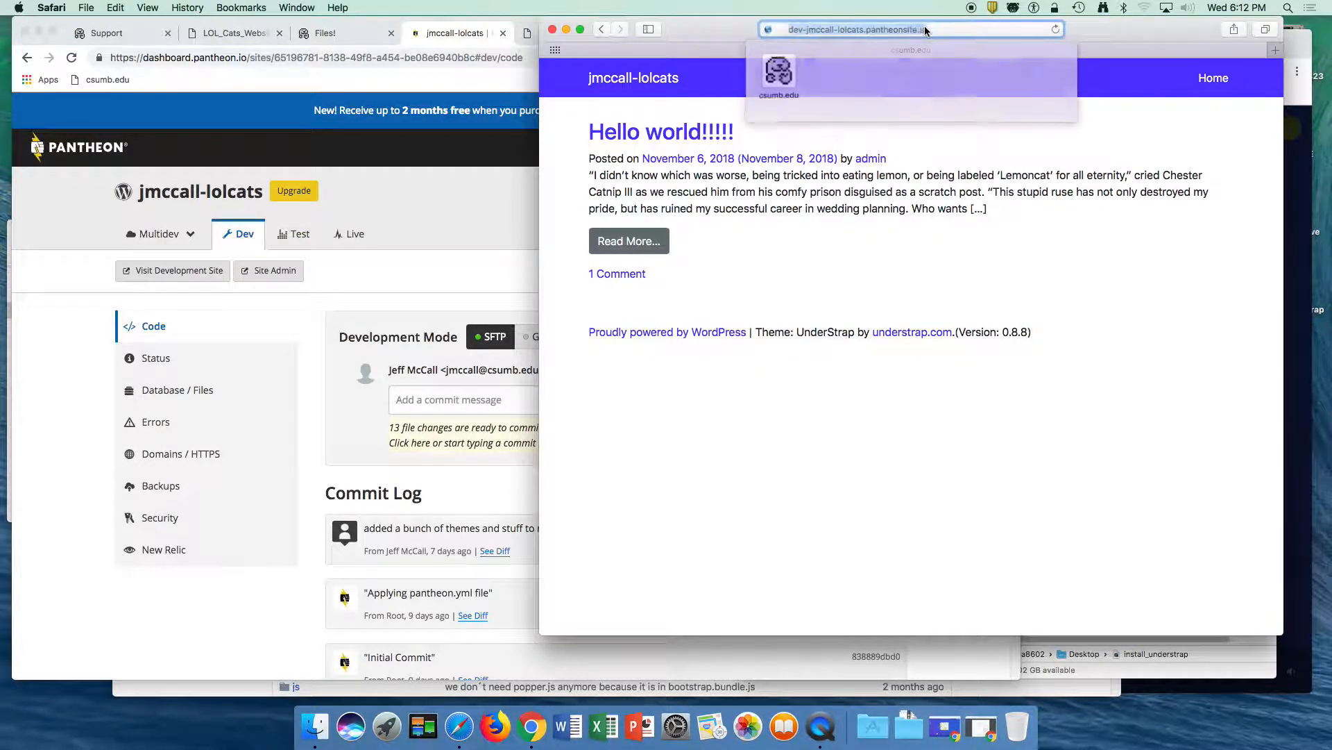
key(Return)
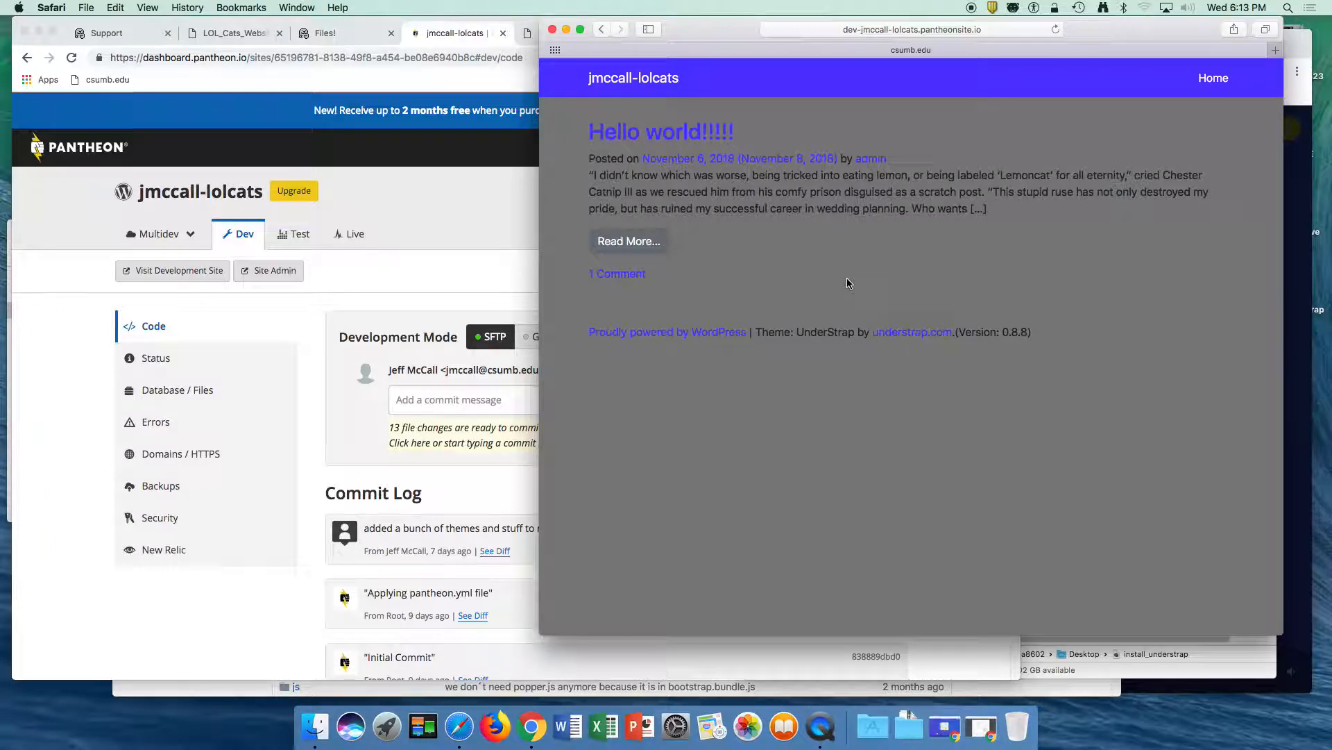
- Return to the WordPress admin in Chrome and open the Customizer for the active UnderStrap theme
click(457, 282)
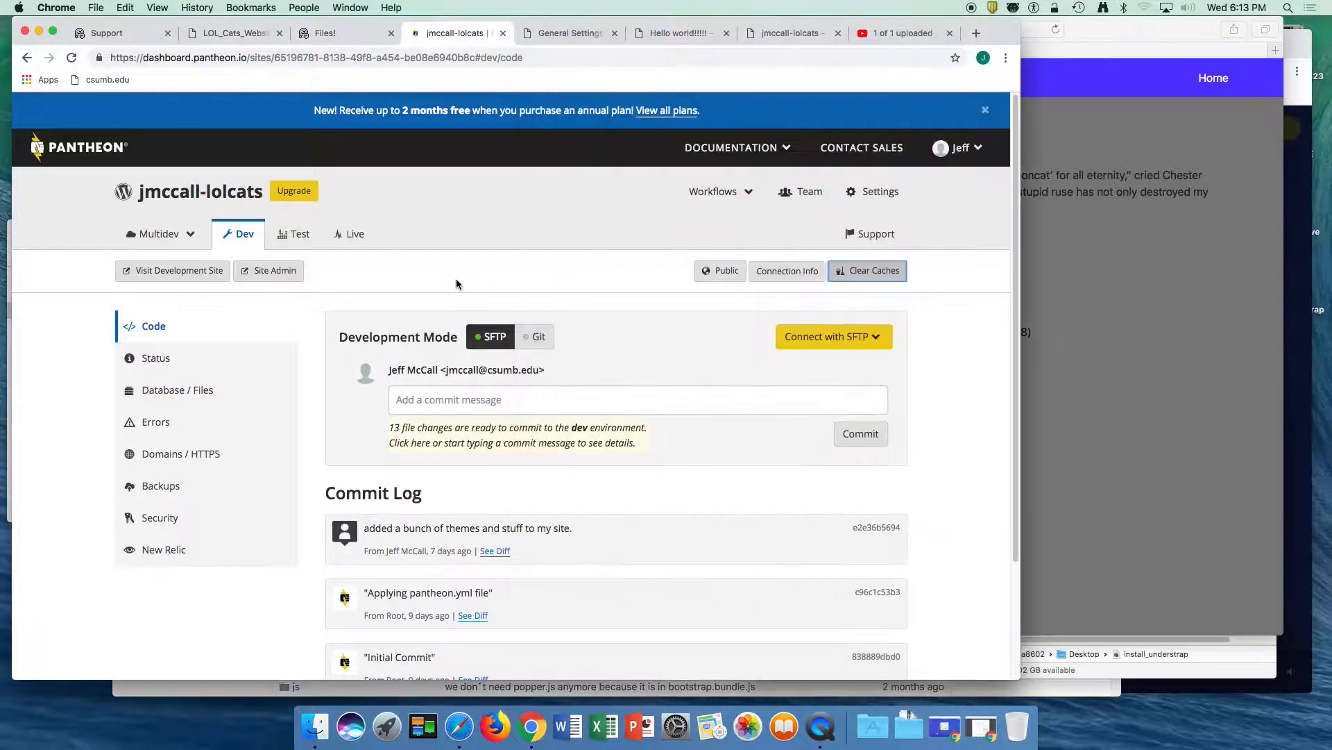
click(553, 33)
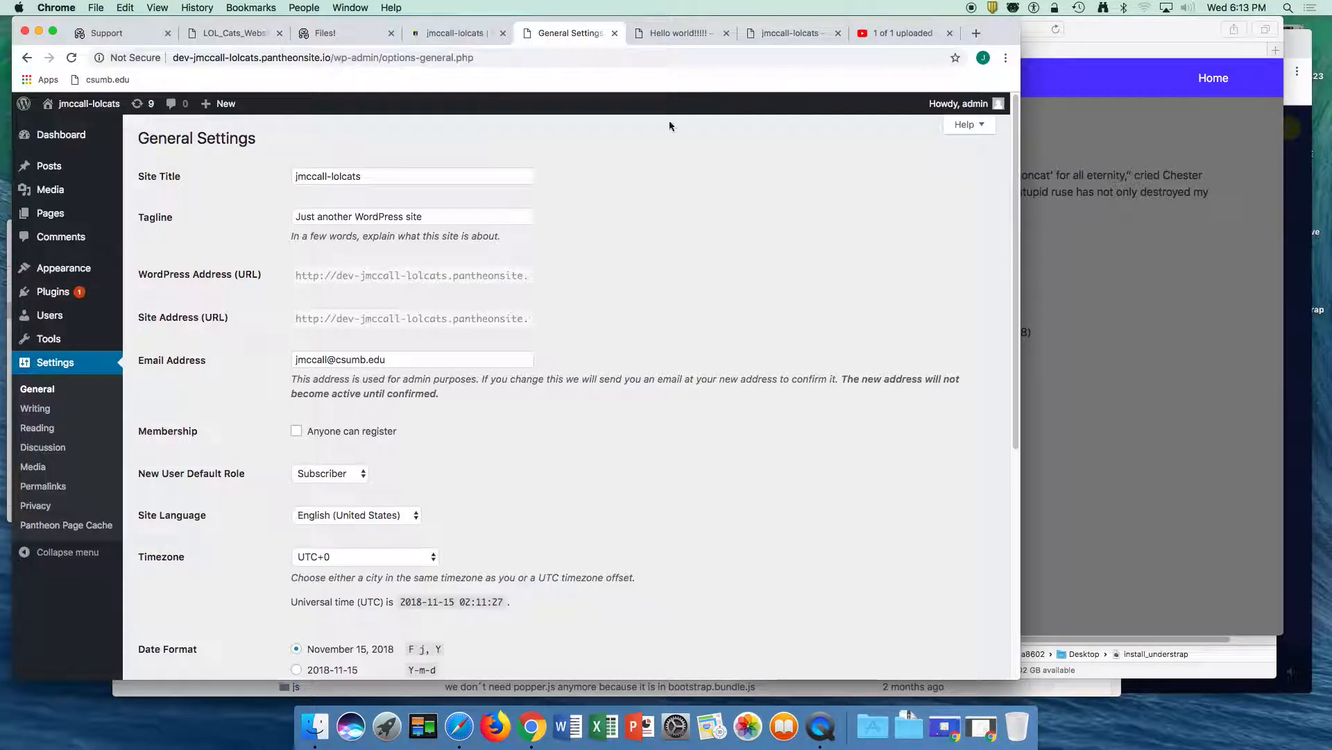
click(55, 276)
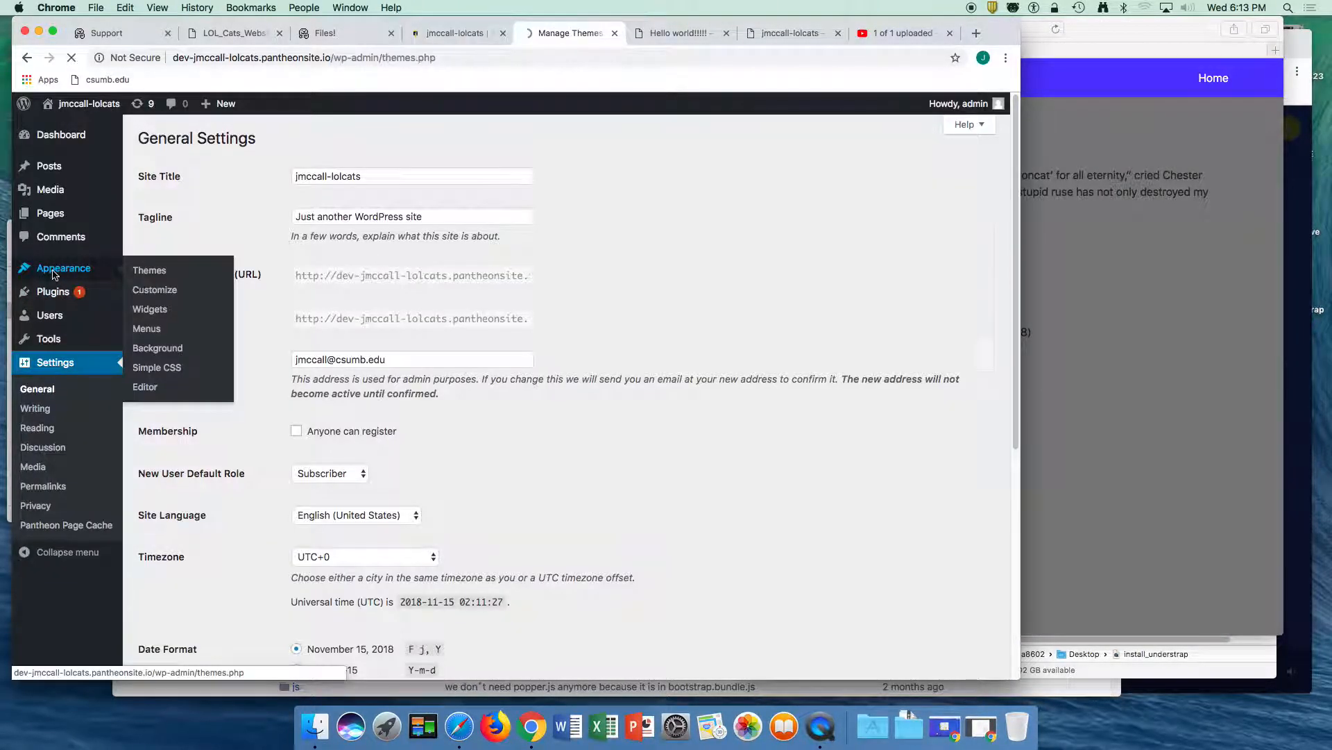
mouse_move(198, 283)
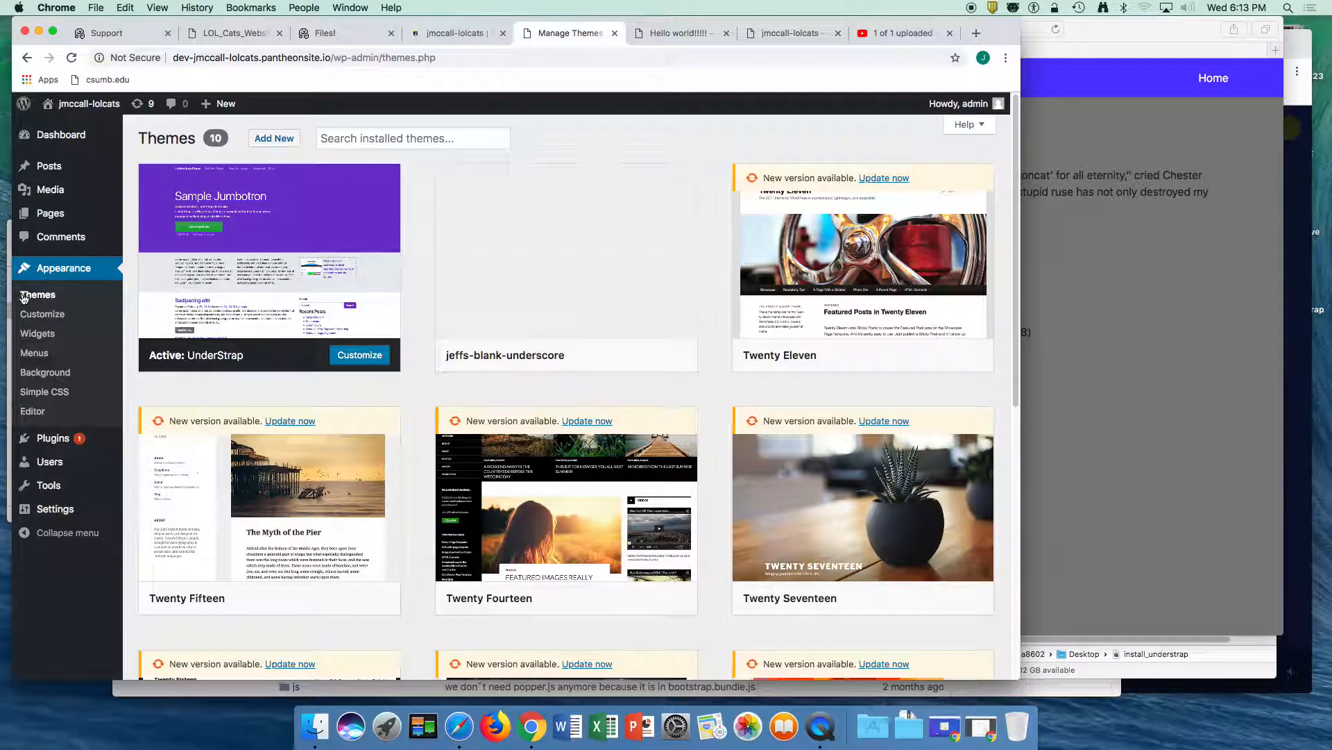
click(36, 319)
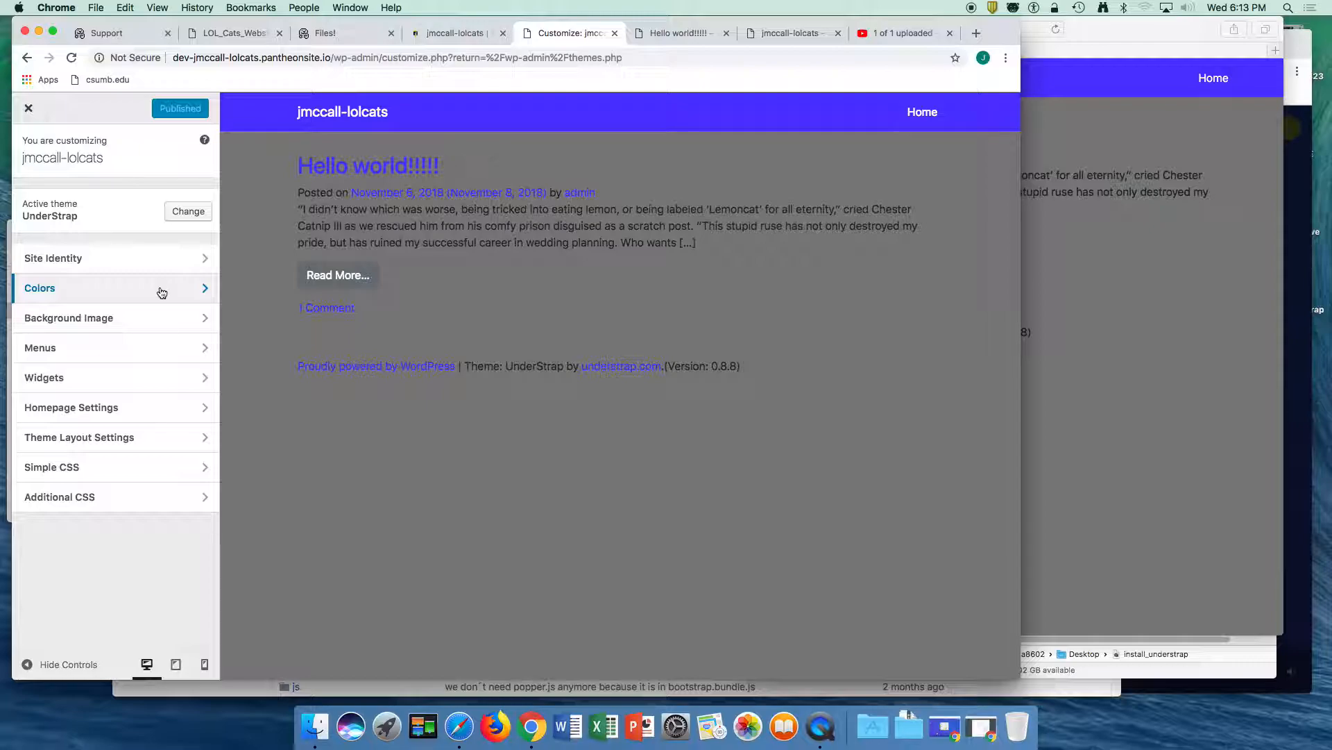
- Look through the Customizer's Site Identity, Colors, Background Image, Menus and Homepage Settings sections, and close the Customizer
click(116, 260)
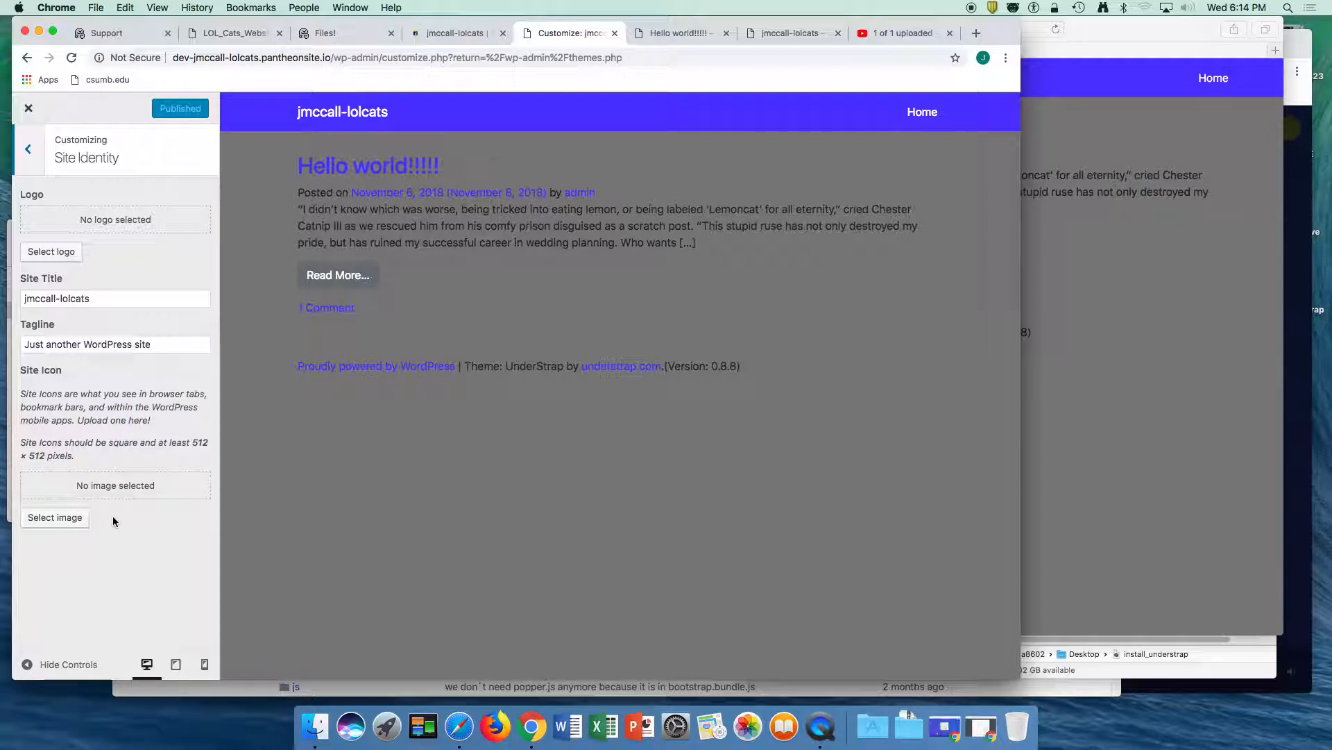
click(32, 157)
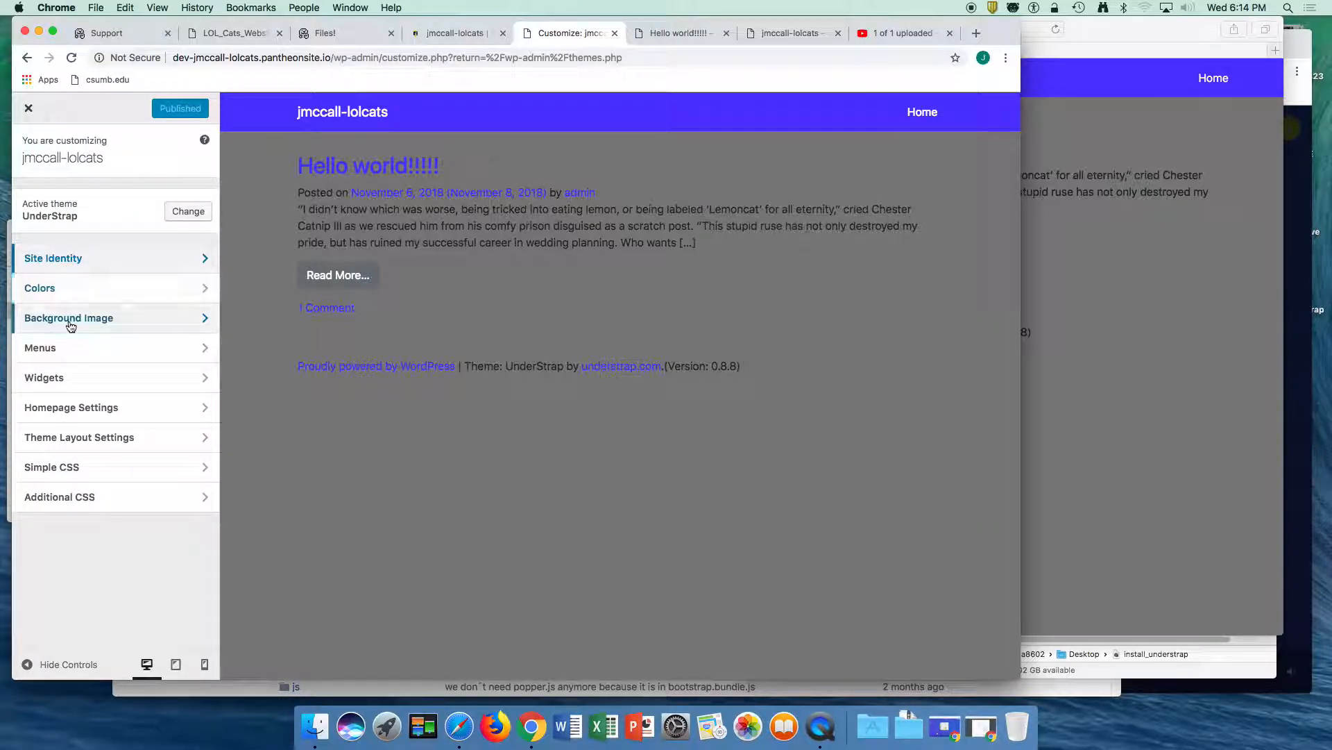
click(67, 290)
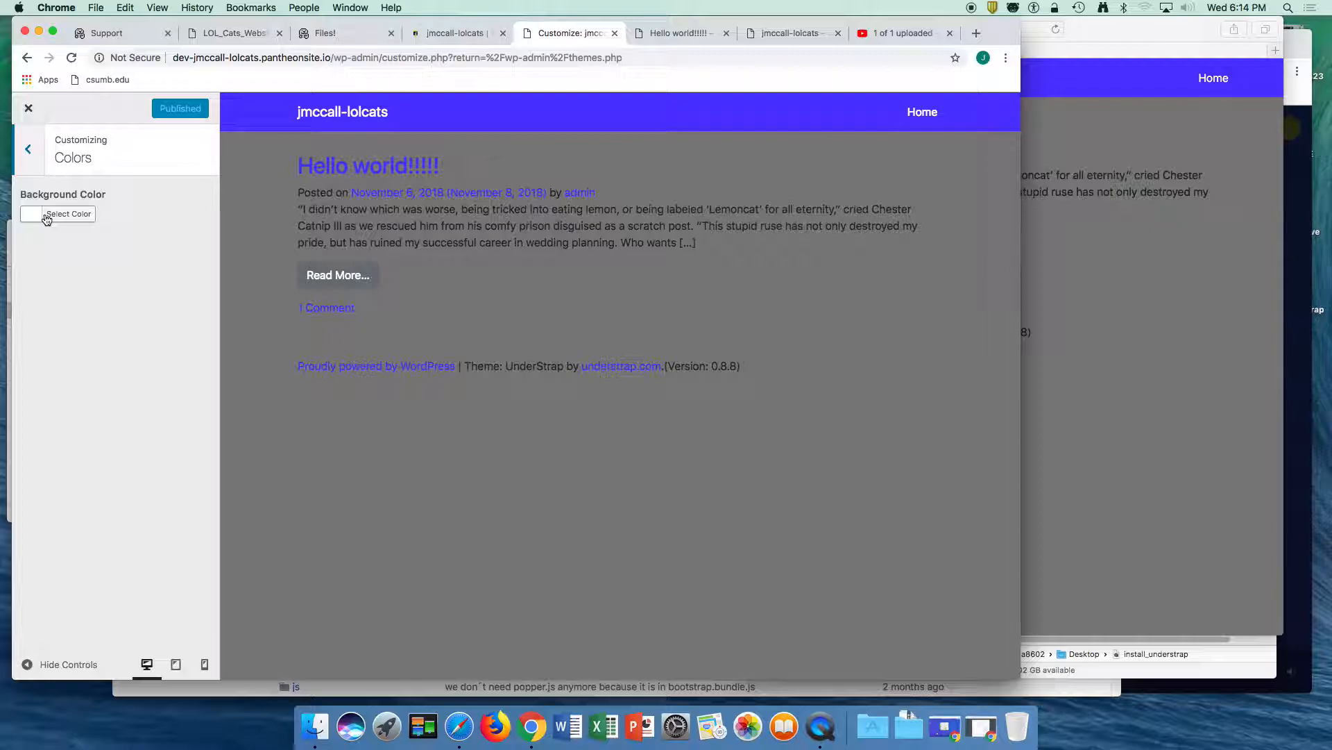
click(27, 149)
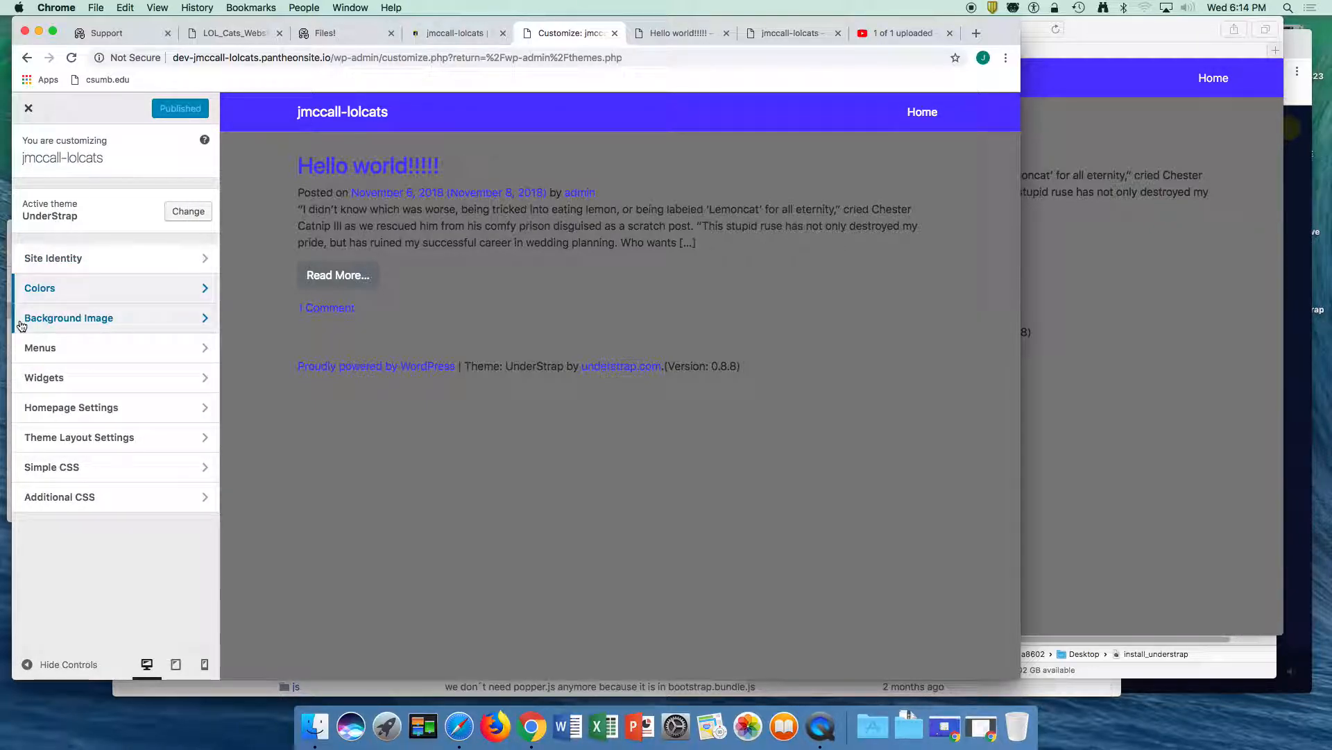
click(85, 327)
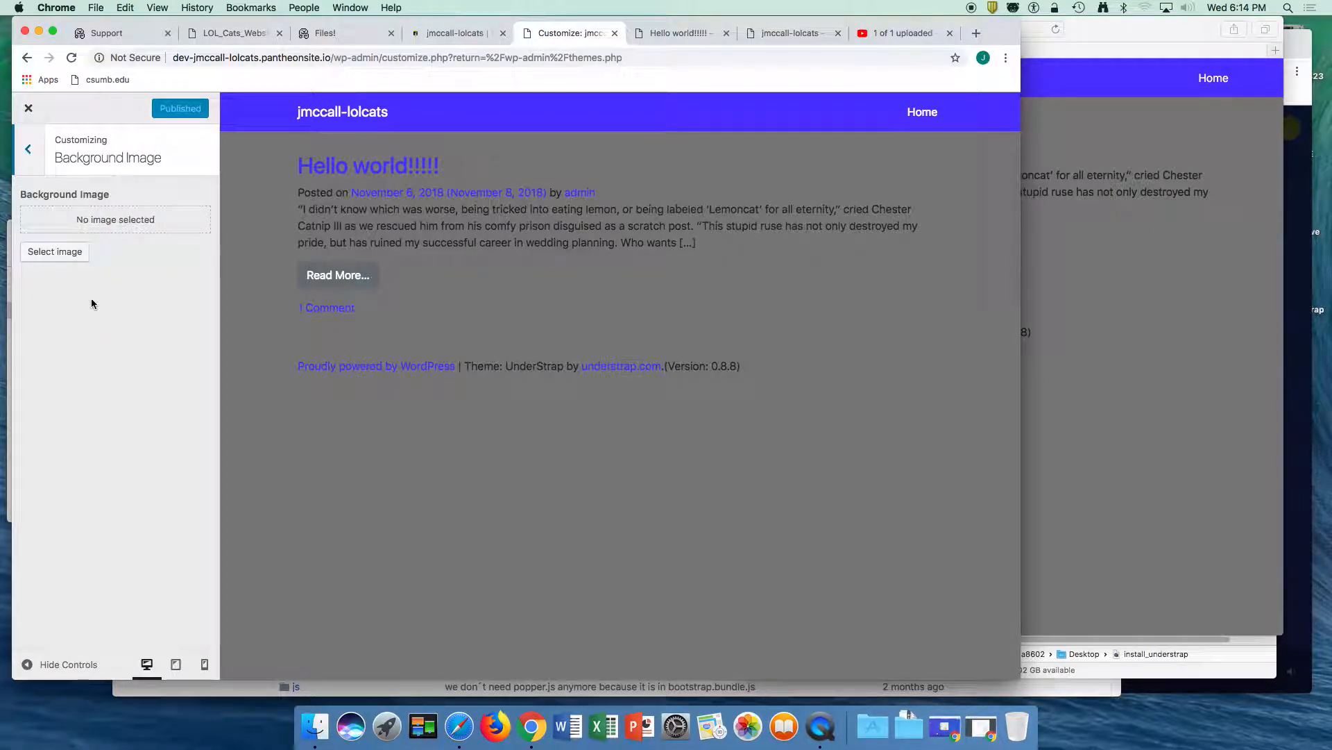
click(28, 151)
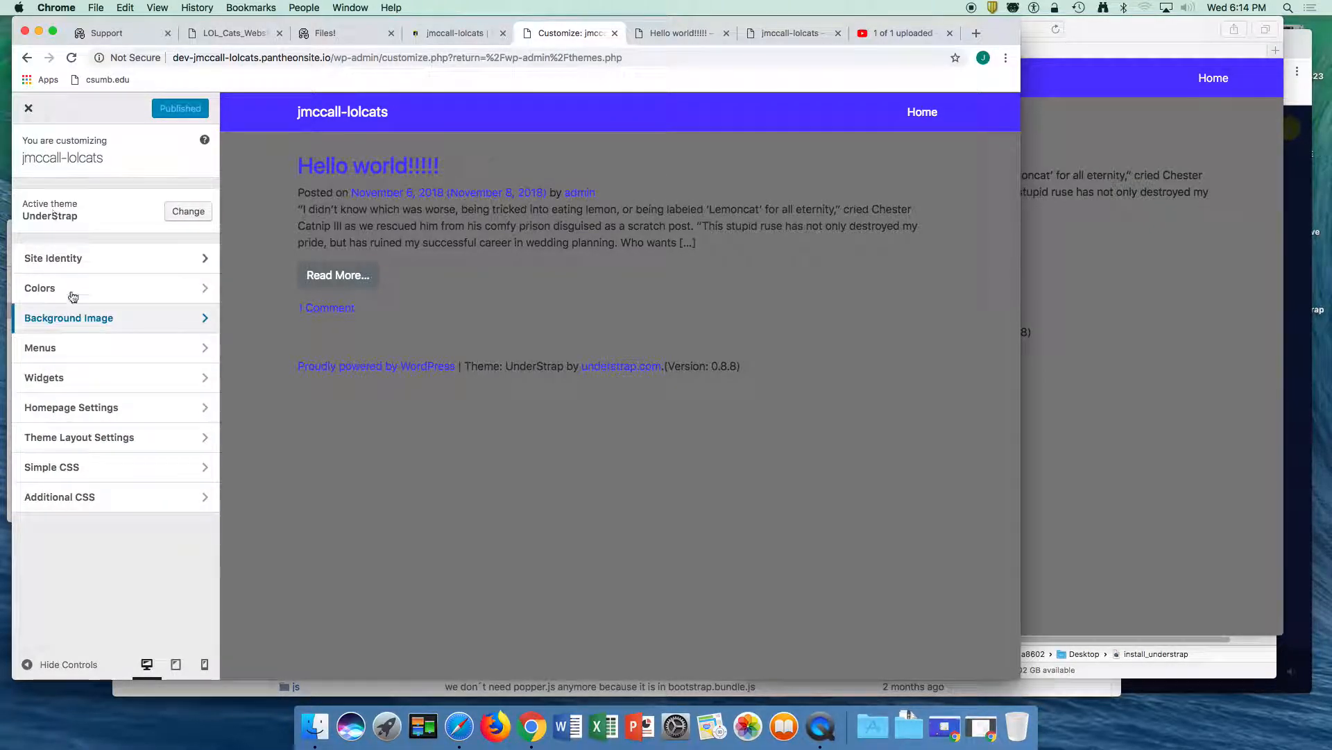
click(37, 351)
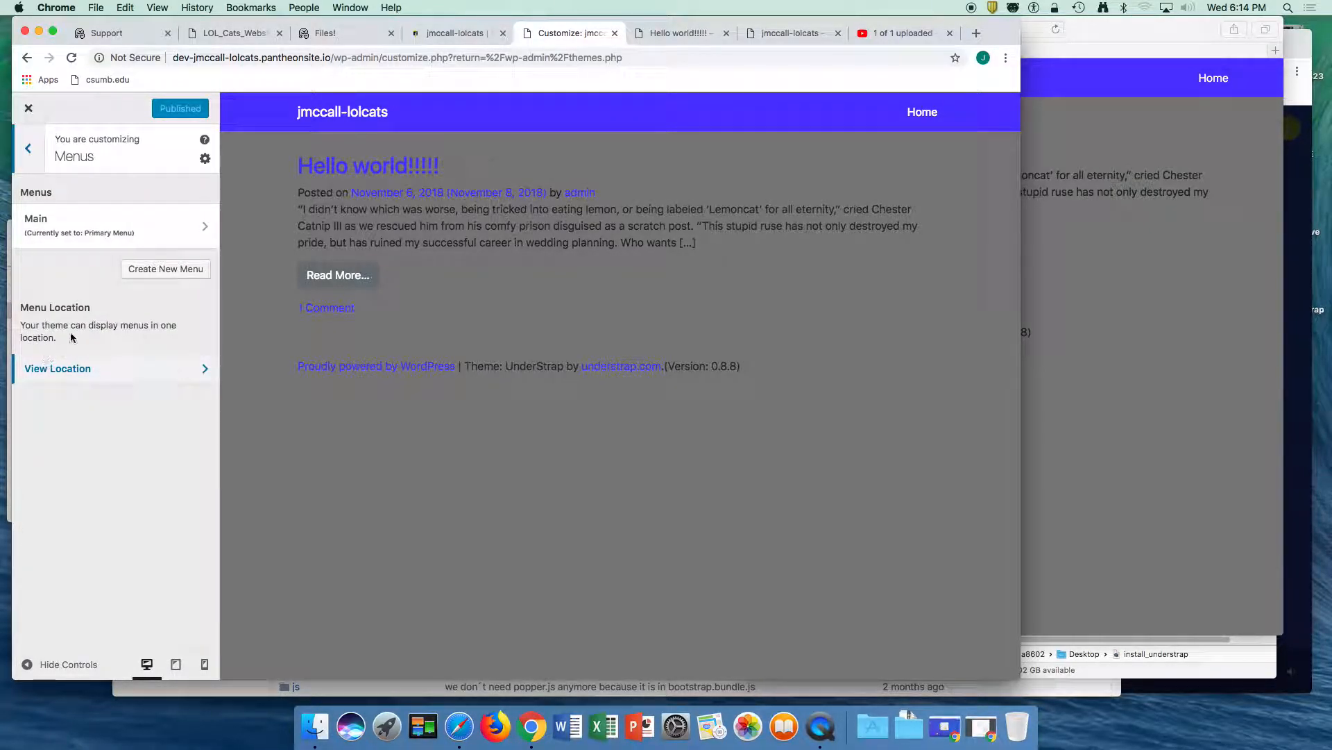
click(28, 148)
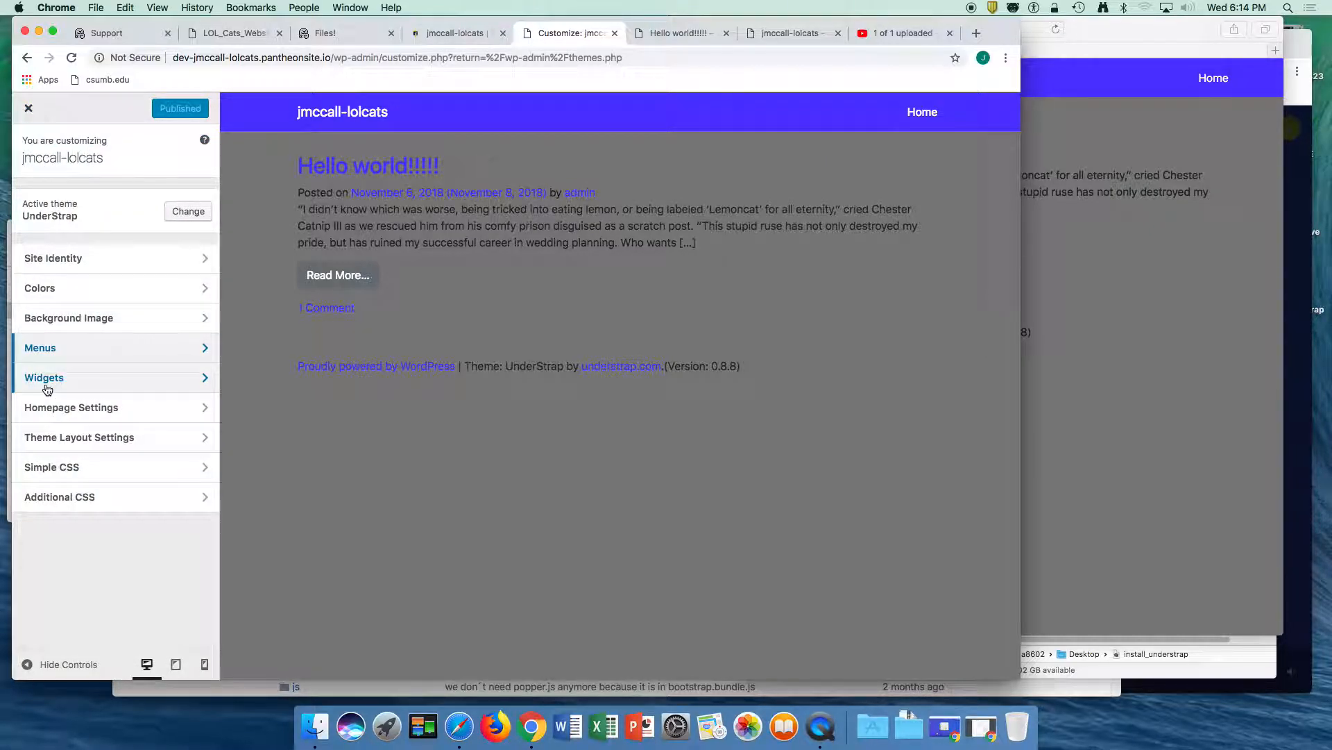
click(60, 415)
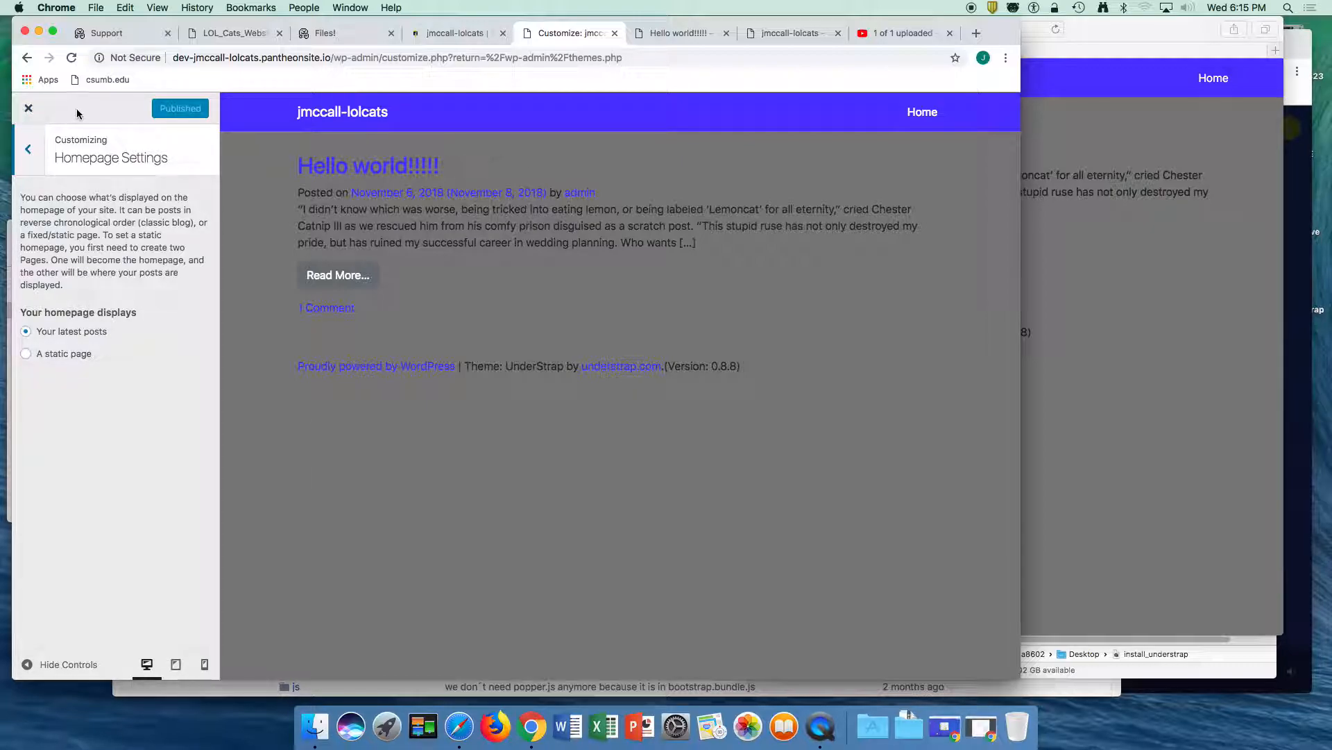
click(30, 154)
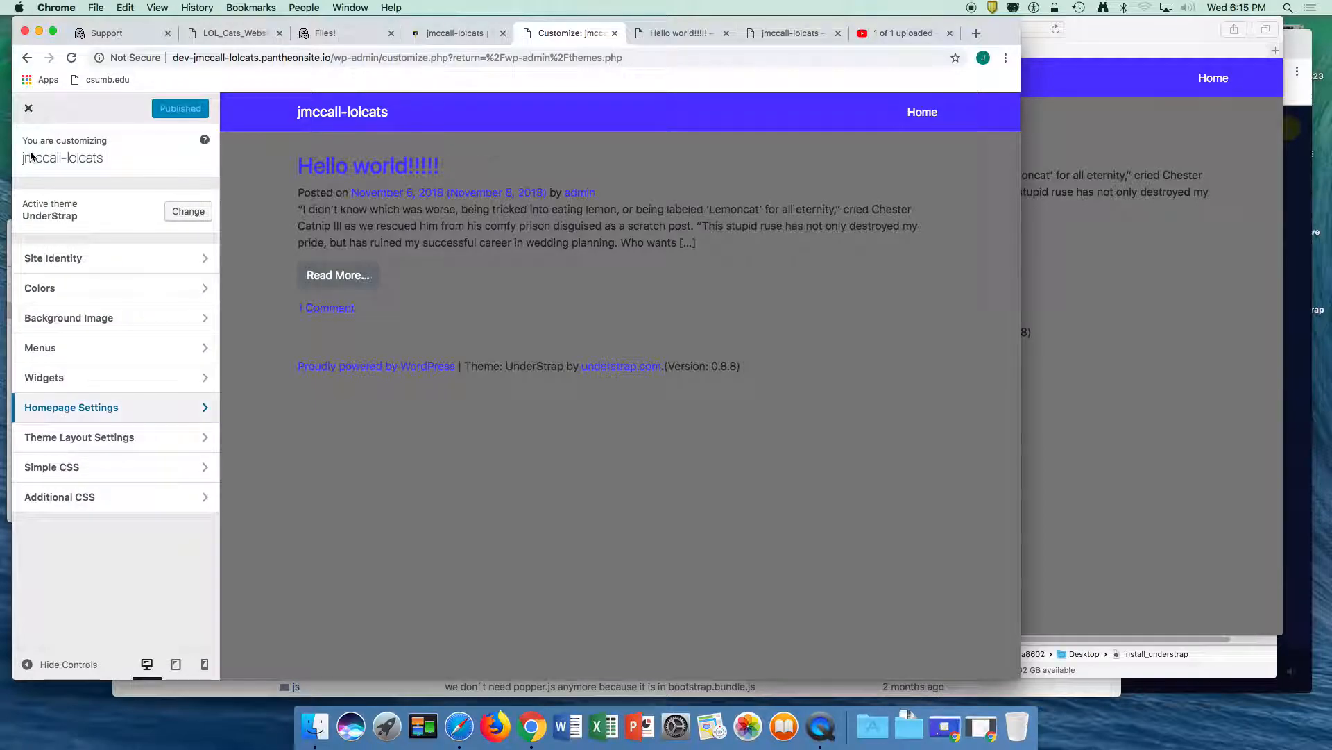
click(29, 107)
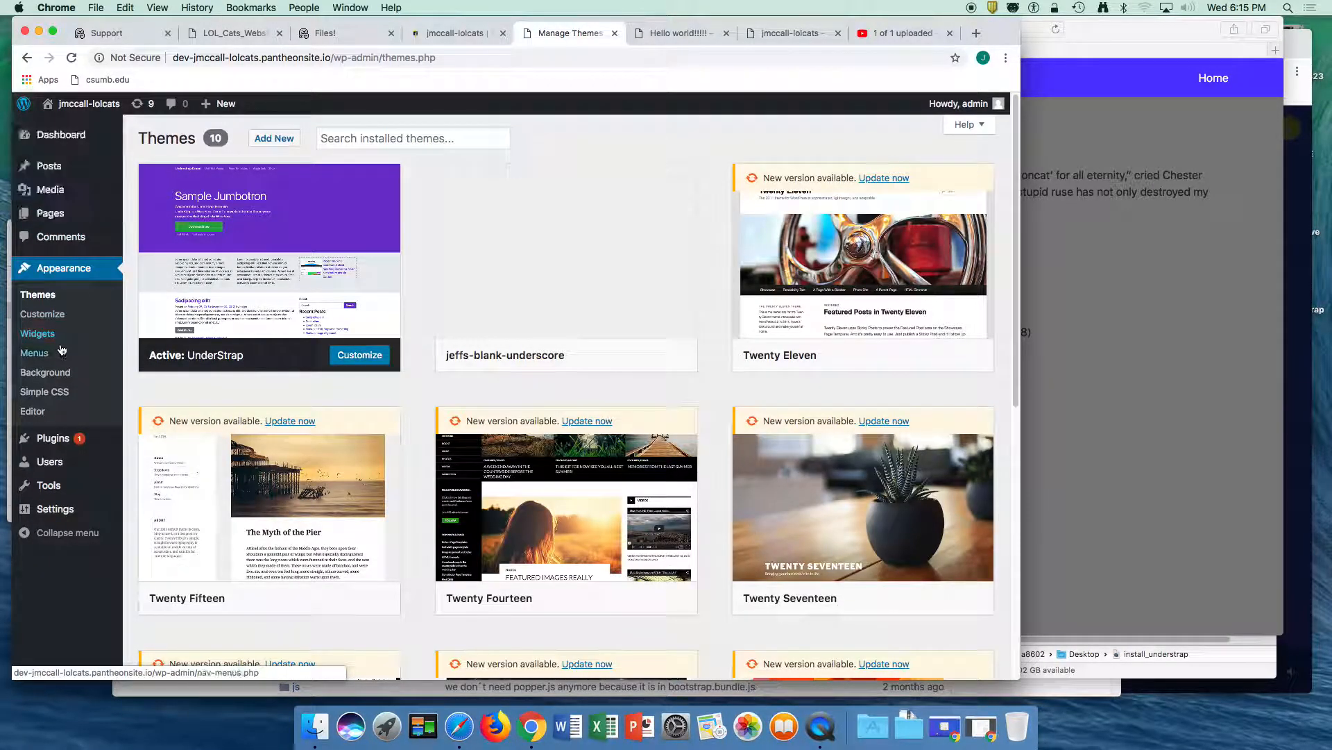
- Start a new WordPress page and title it "Static Home"
click(48, 216)
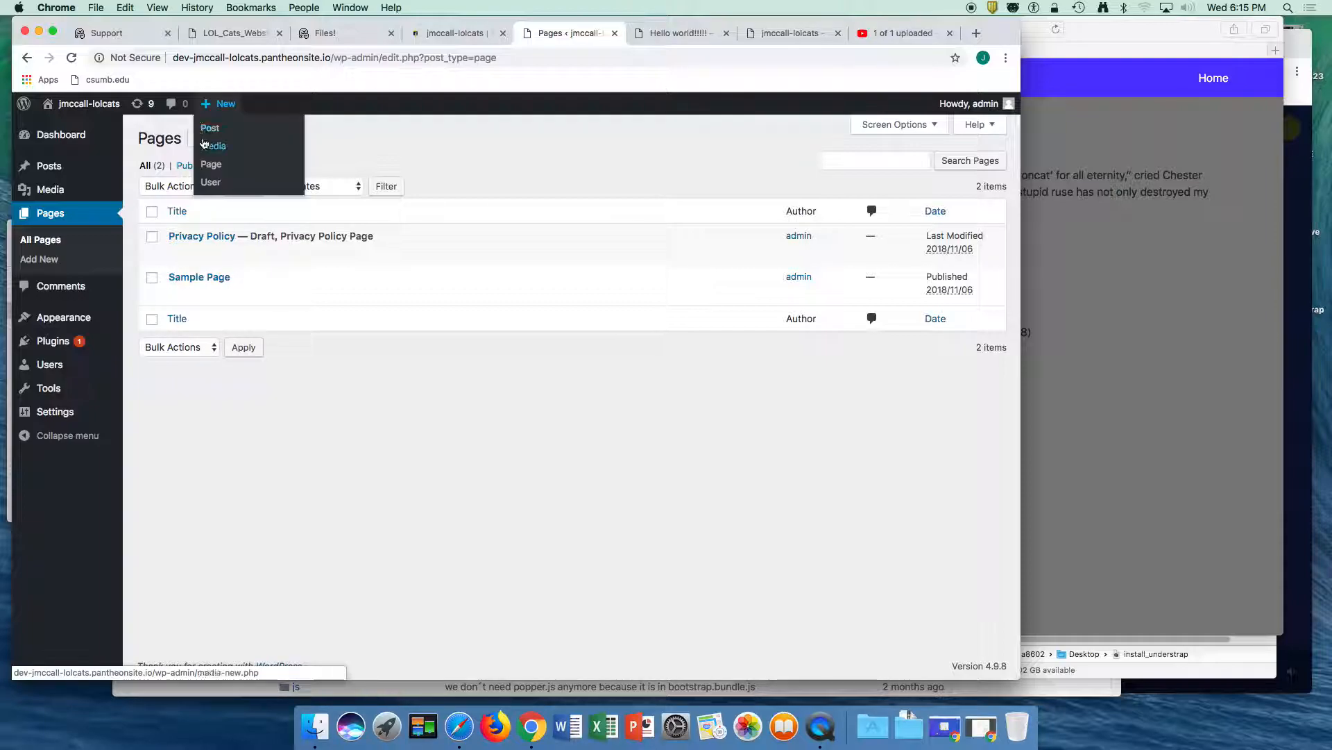
click(214, 139)
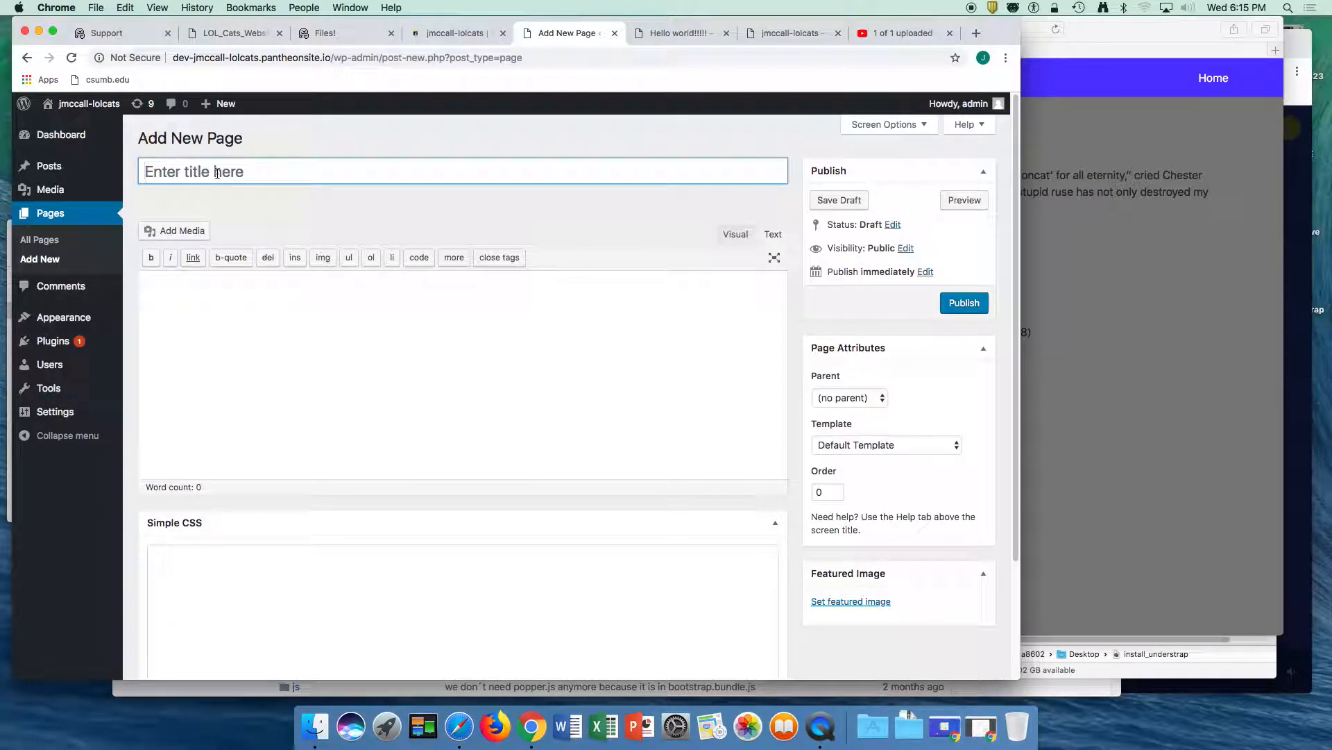
text(f)
text(Stati)
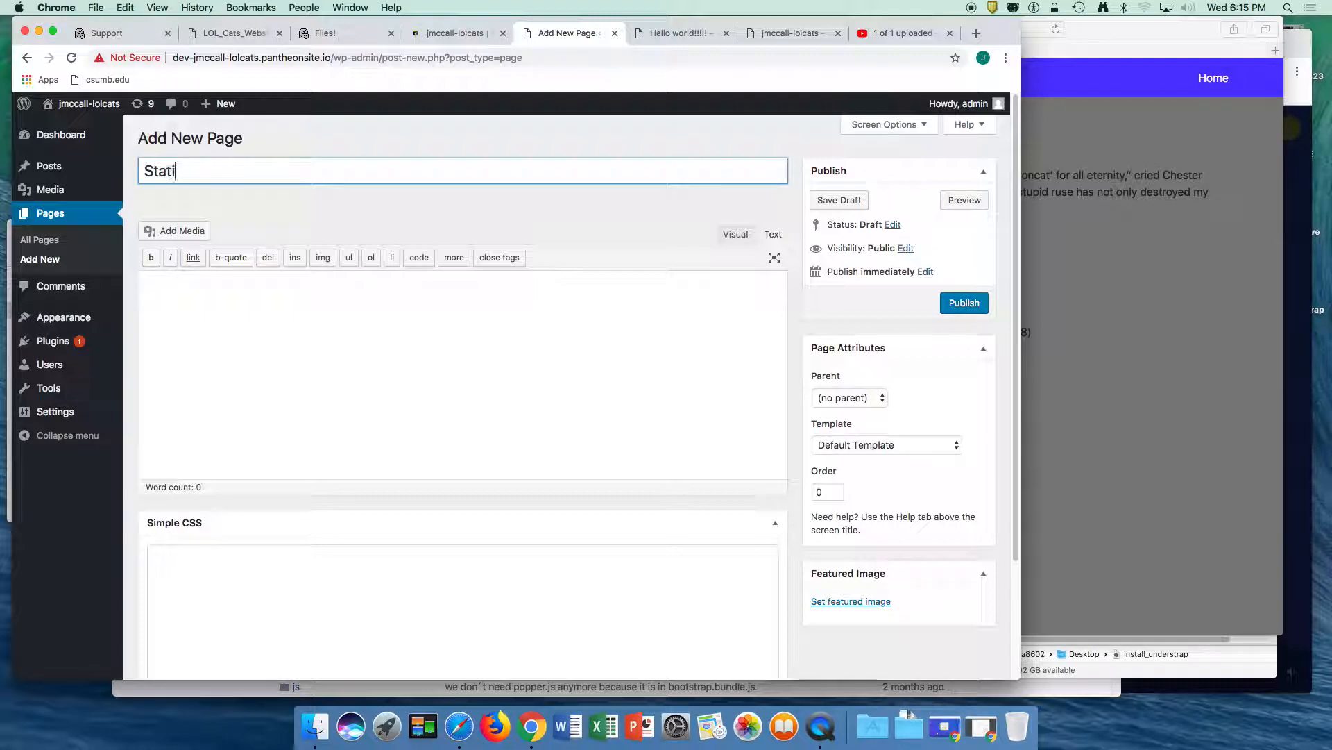
text(c HOme)
key(BackSpace)
key(BackSpace)
key(BackSpace)
text(oe)
key(BackSpace)
text(me)
- Enter "this is where my stuff goes on the front page" as the Static Home page's body text and publish the page
click(196, 291)
text(this is where)
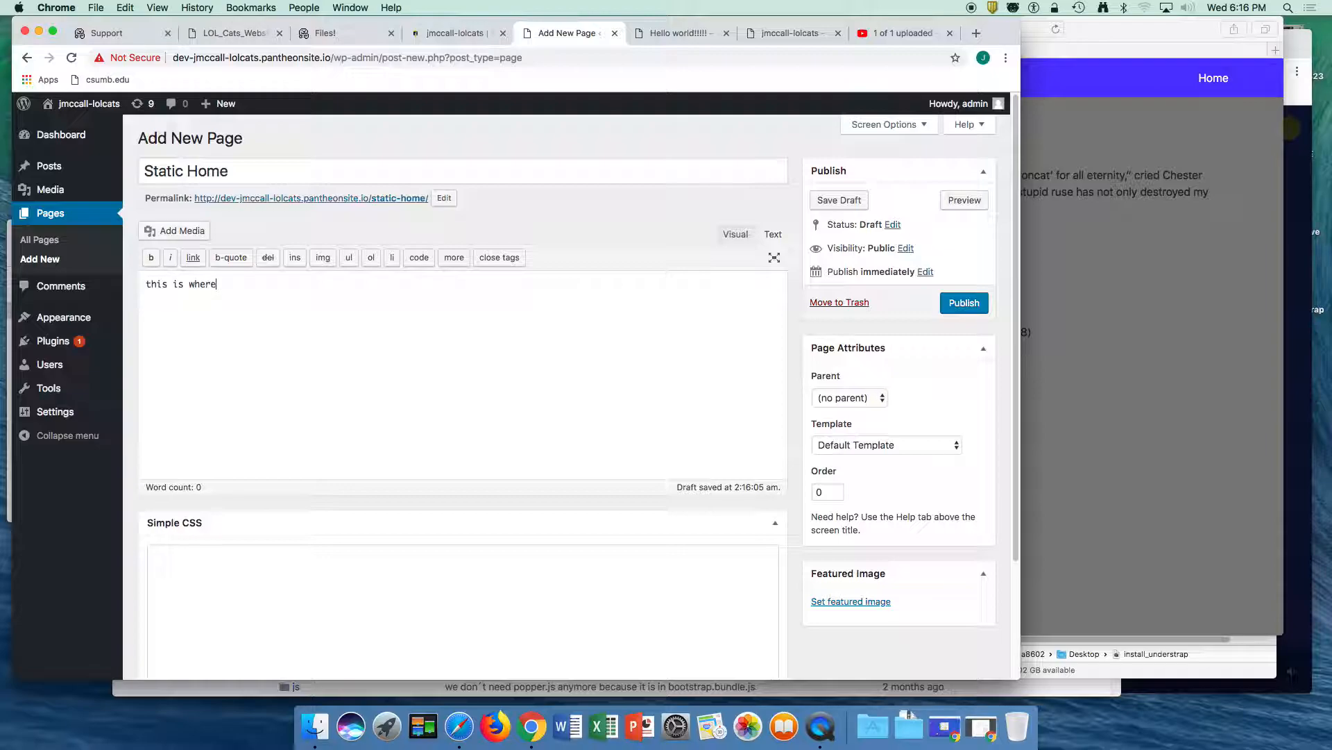
text( my stuff goes)
text( on the fron page)
text(t)
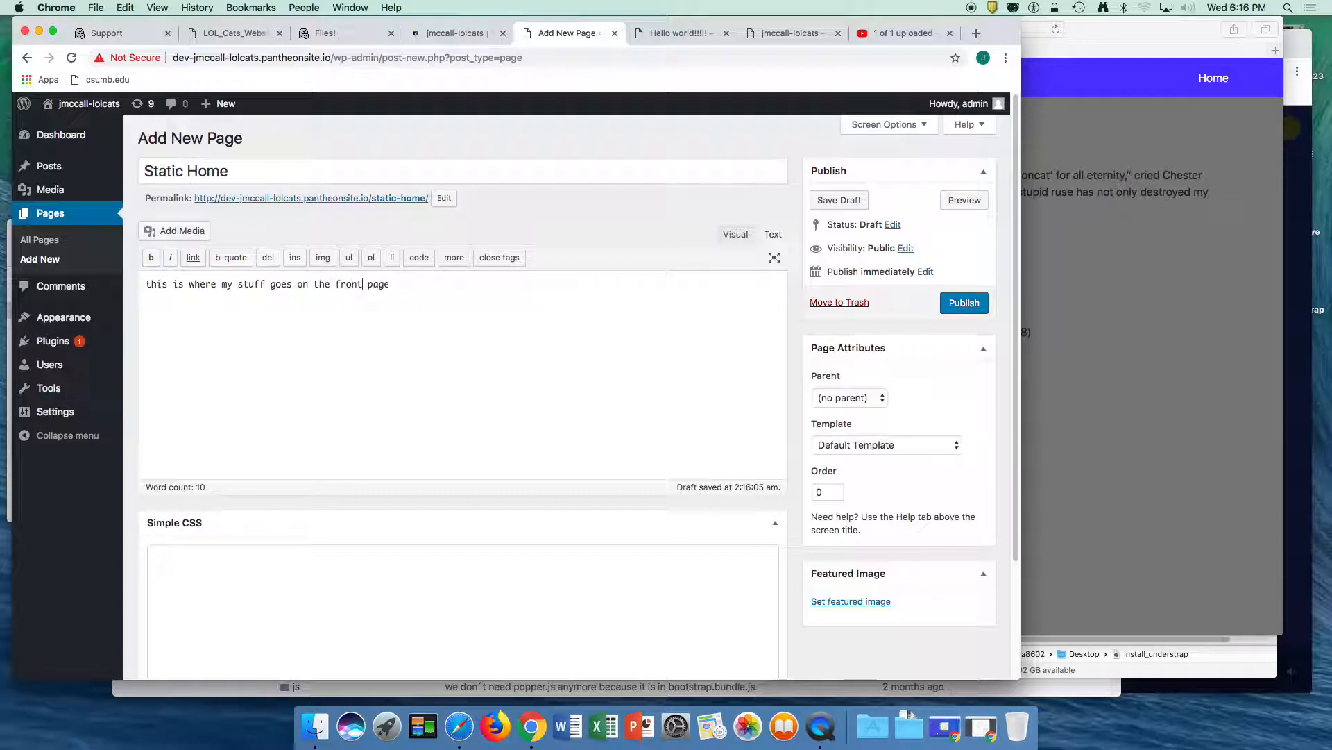
scroll(366, 441, down, 3)
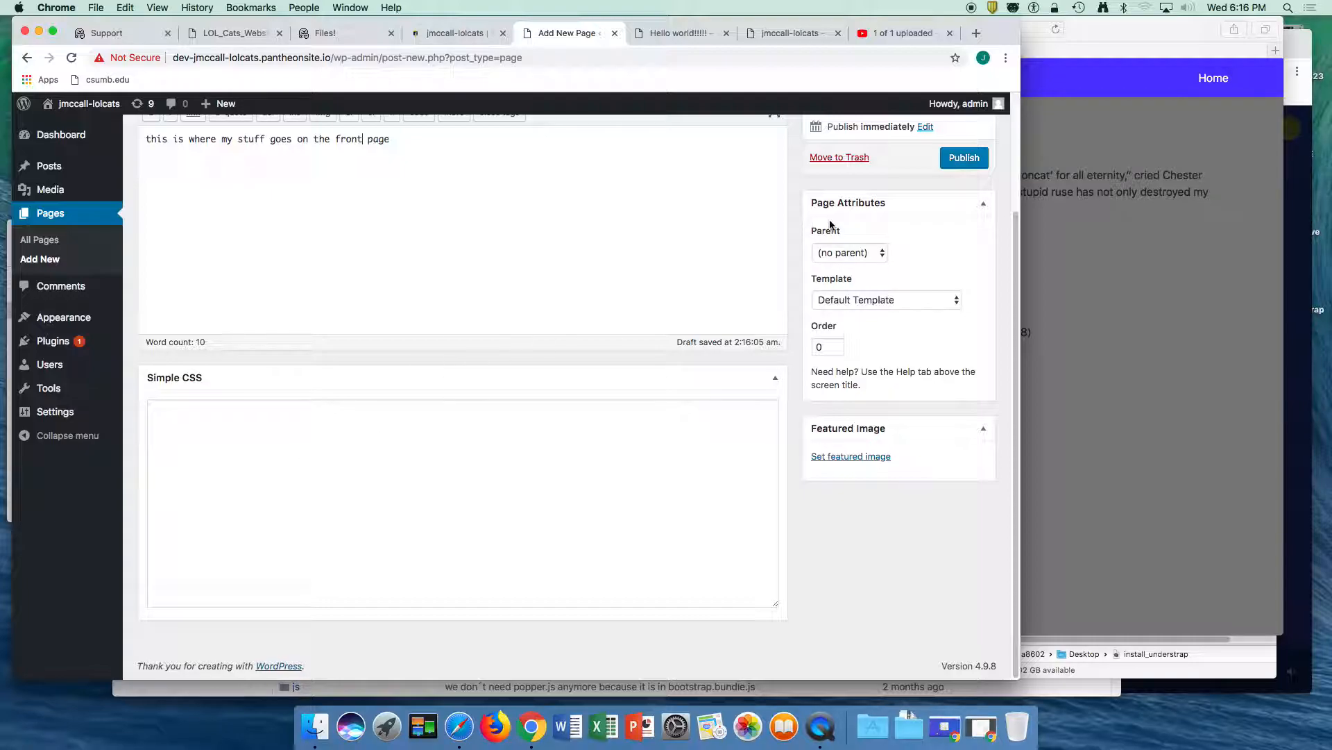
click(959, 159)
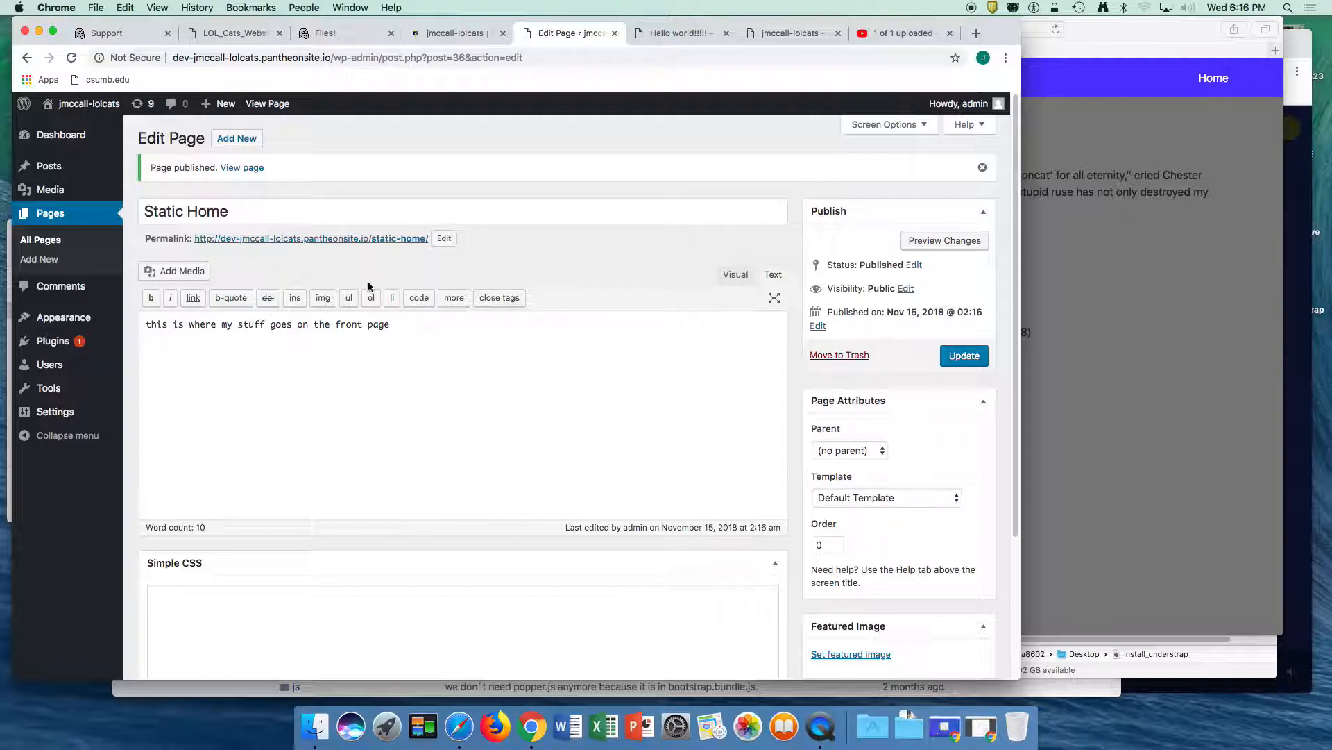
- Create and publish a page titled "About Us" with the body text "this is my mission map and about stuff."
click(236, 138)
click(168, 172)
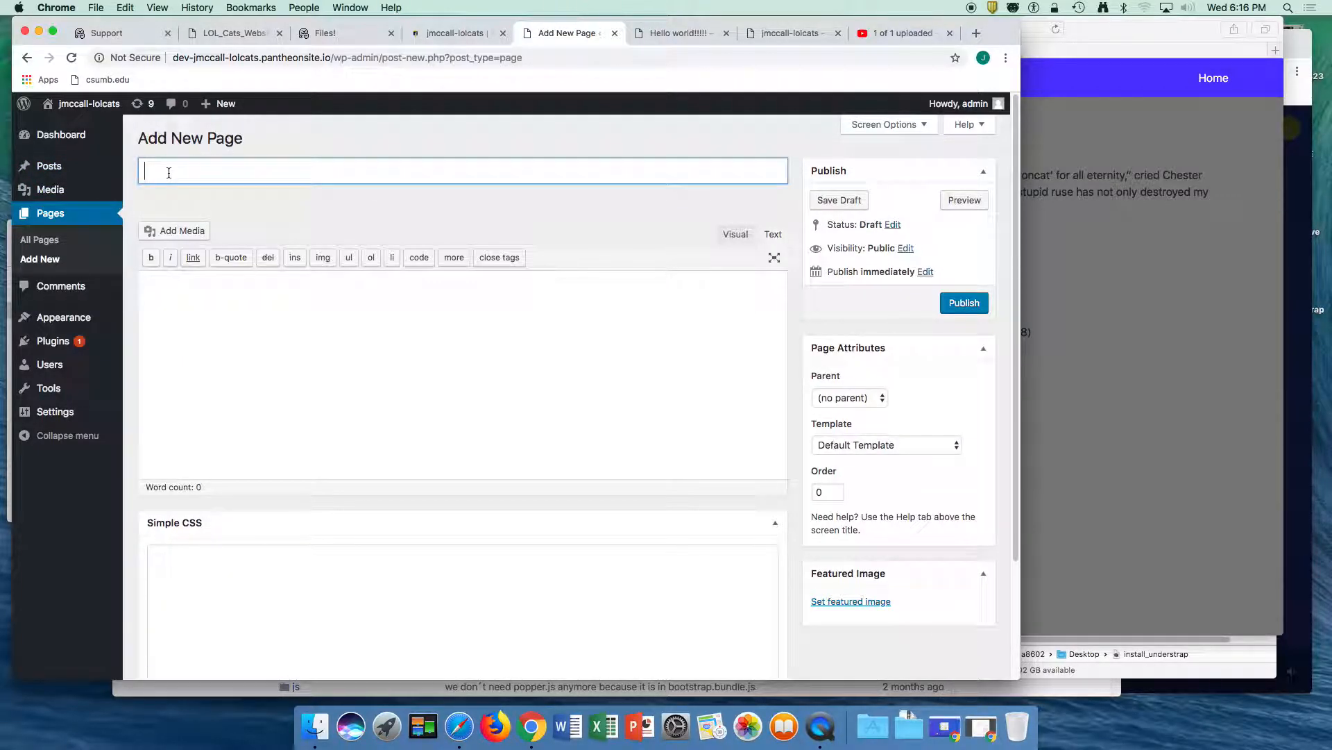
text(About Us)
click(188, 293)
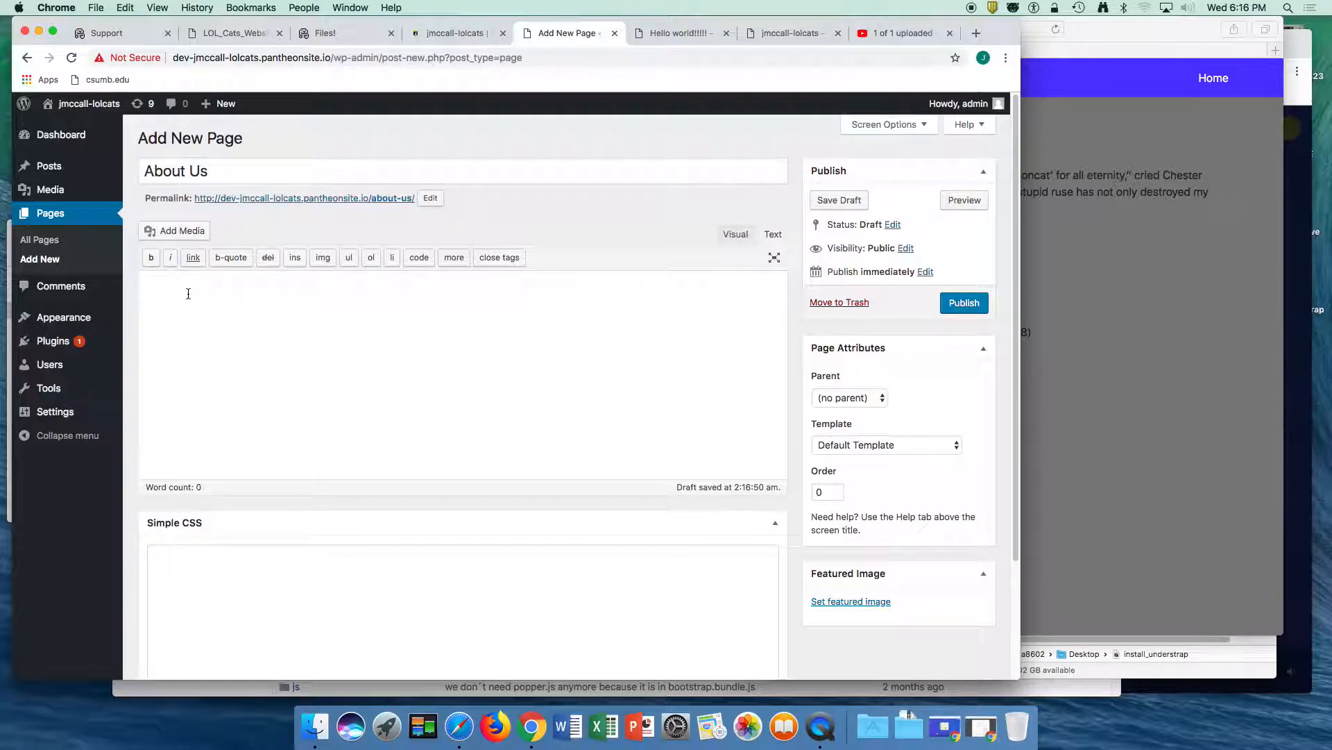
text(this is my mission map and about stuff.)
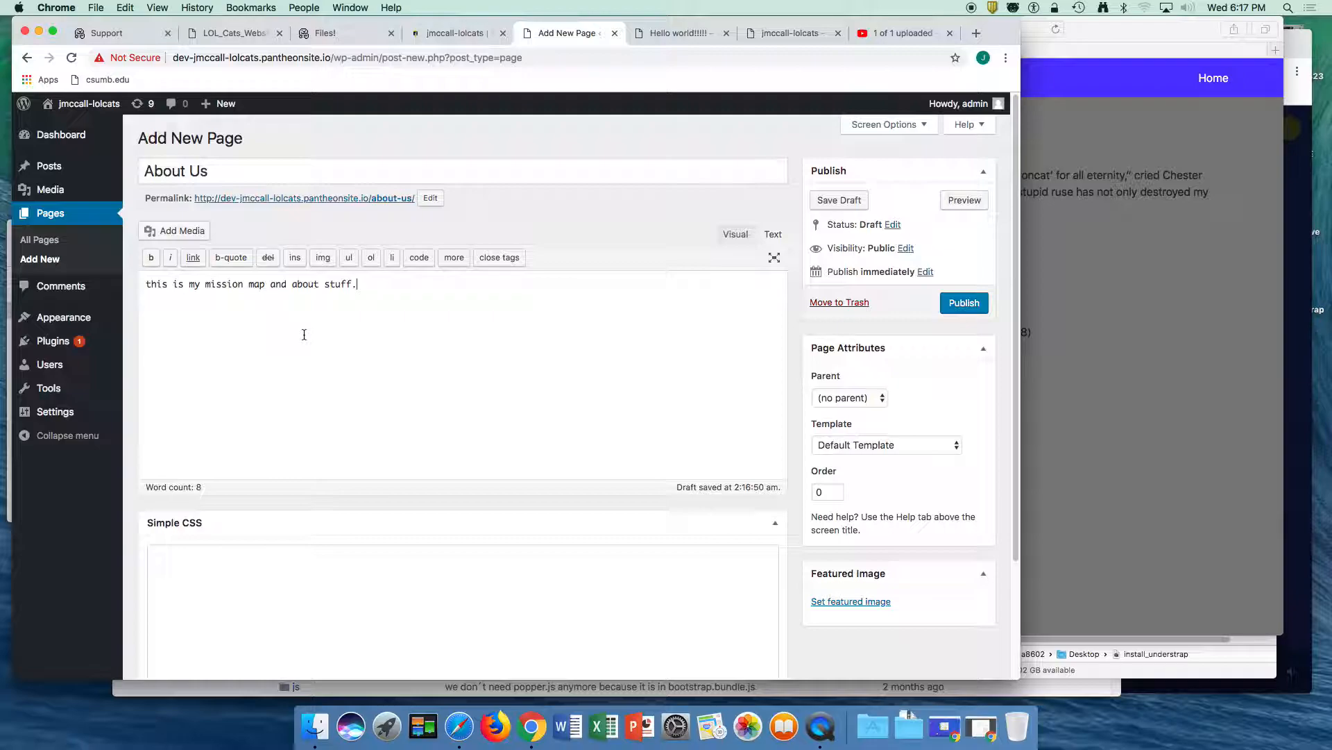
click(968, 307)
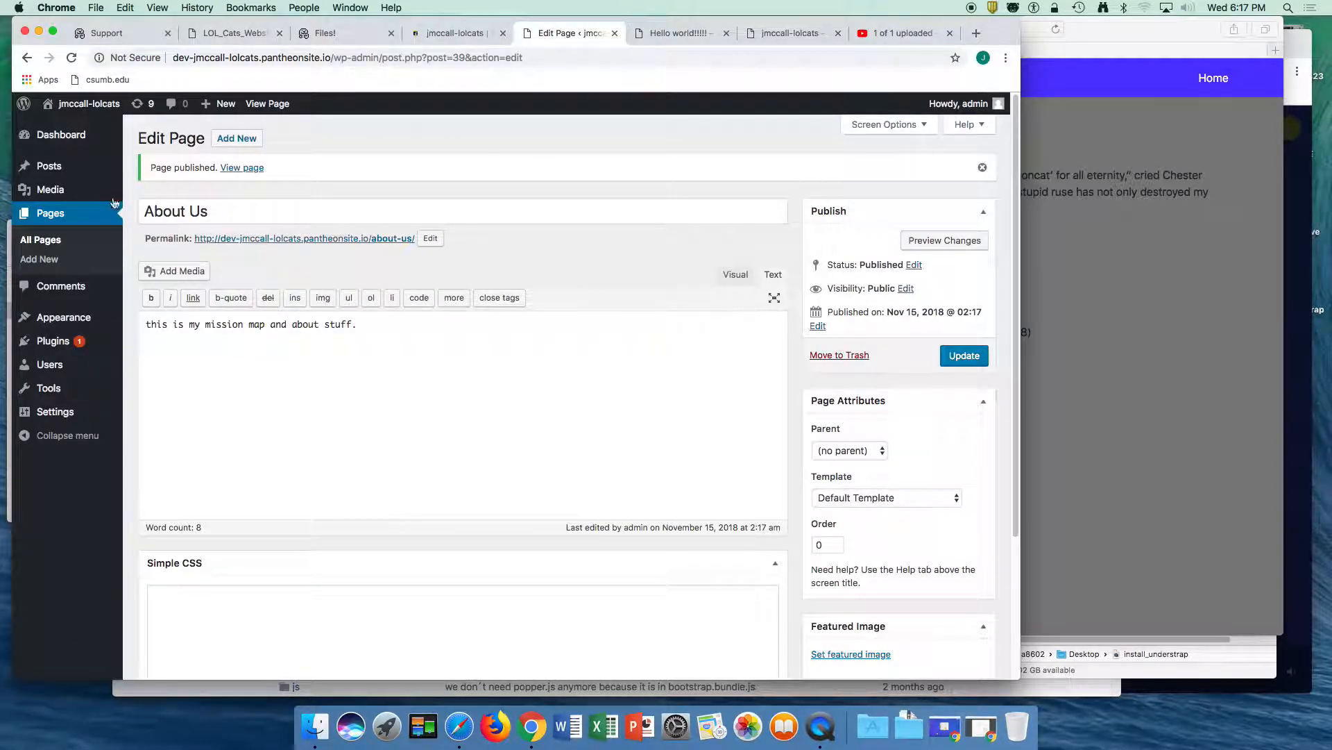
- In the Customizer, set the homepage to display a static page, choose Static Home as the homepage, and publish the change
click(72, 318)
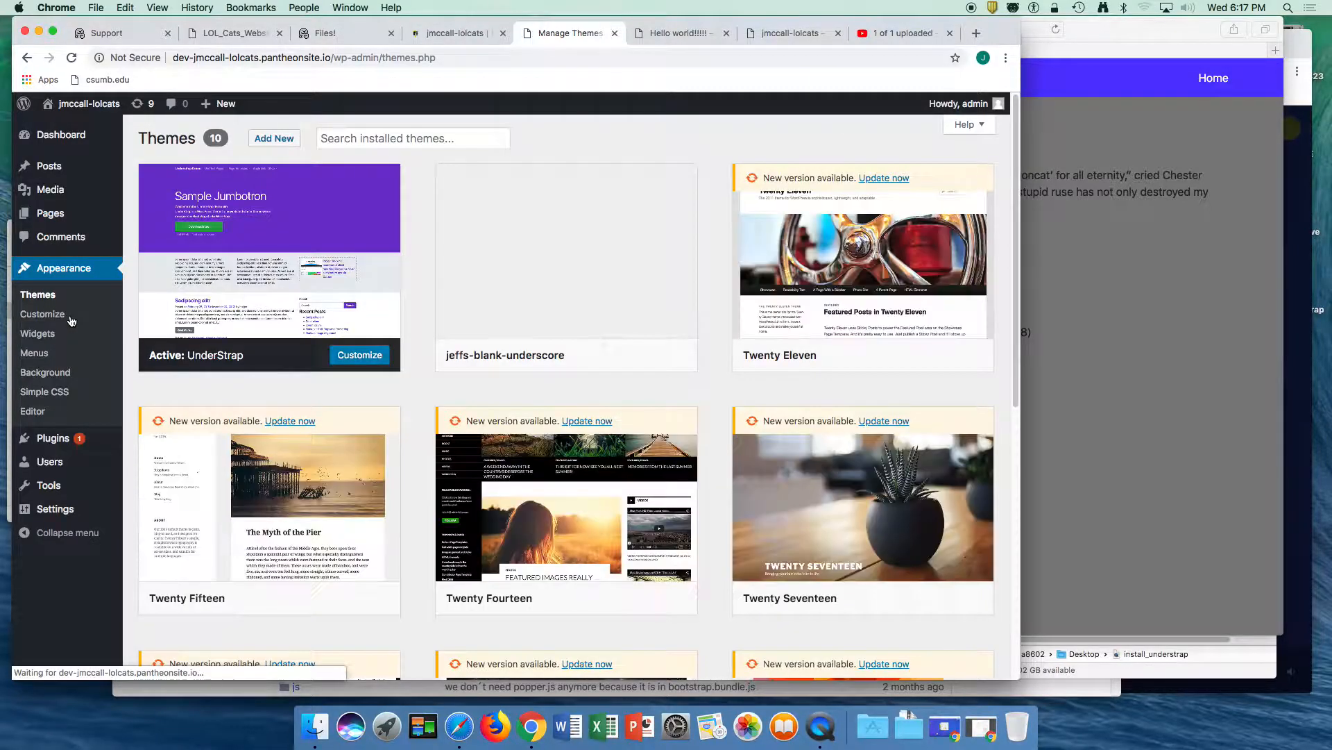
click(30, 372)
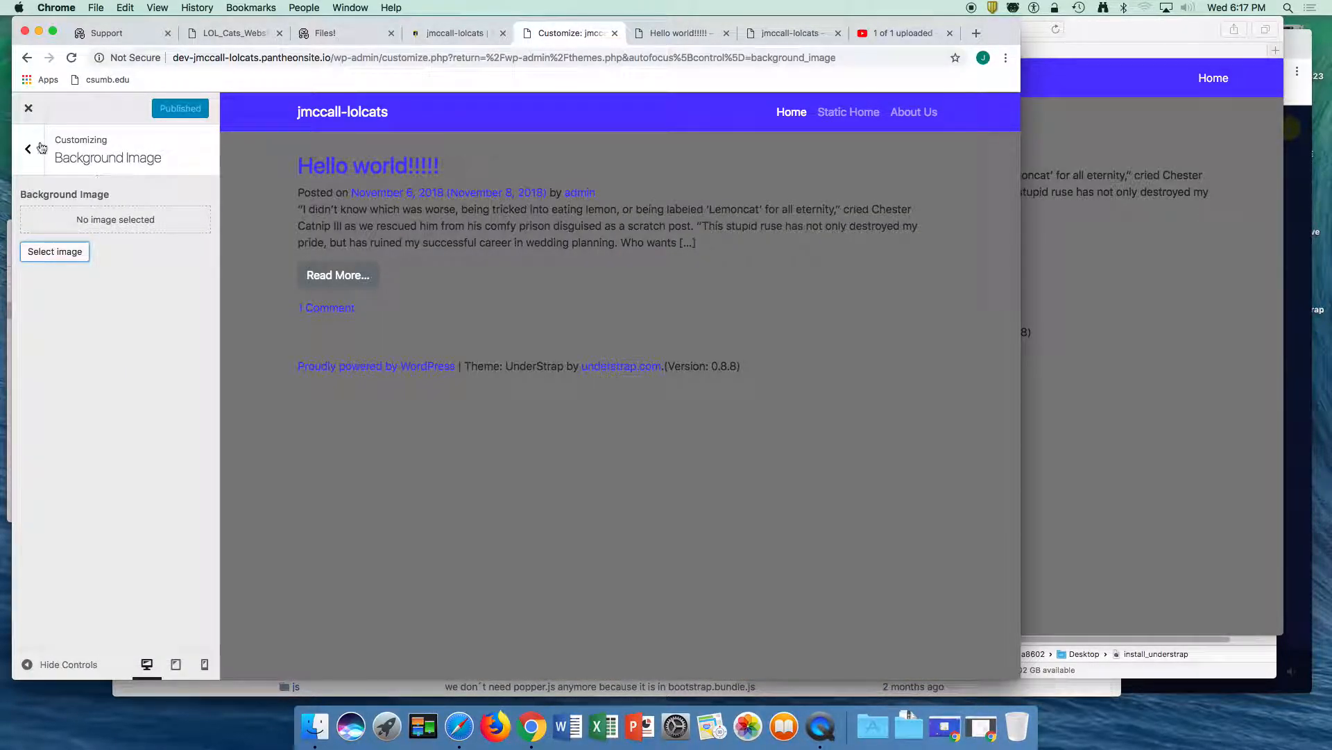
click(41, 147)
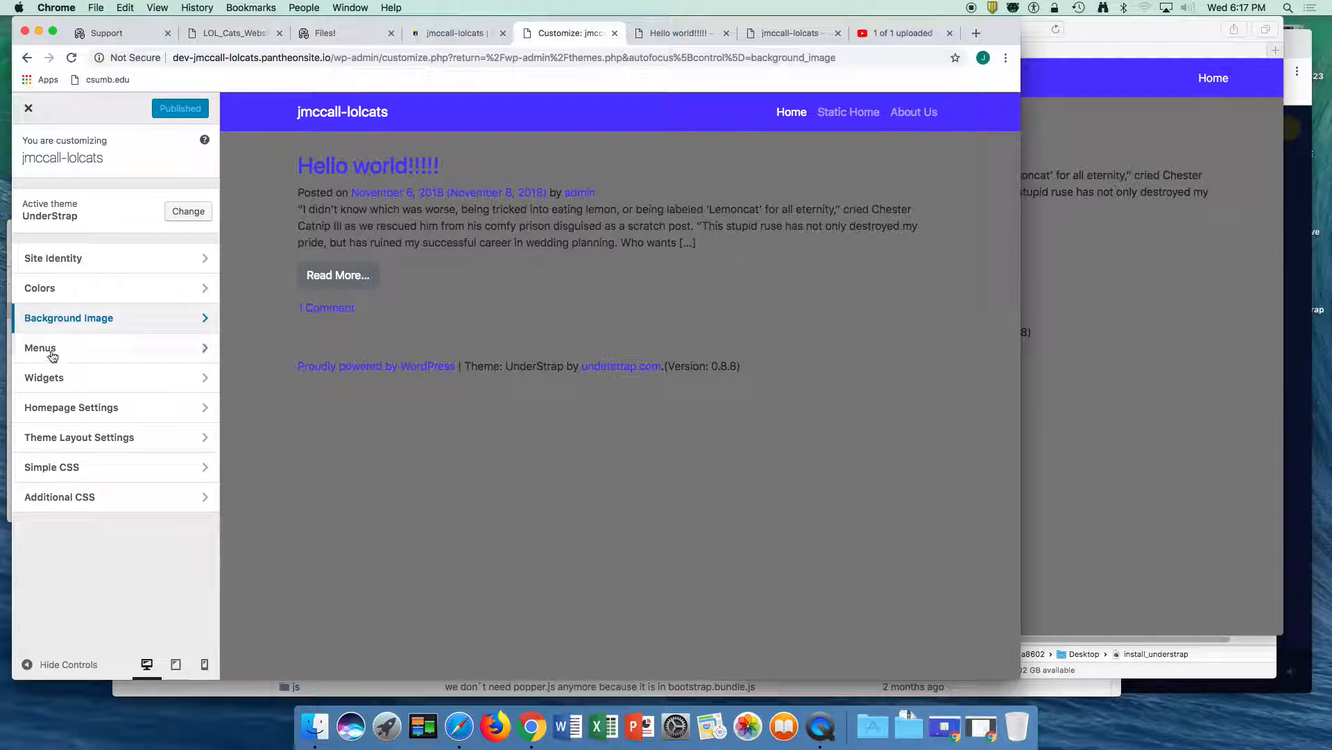
click(56, 407)
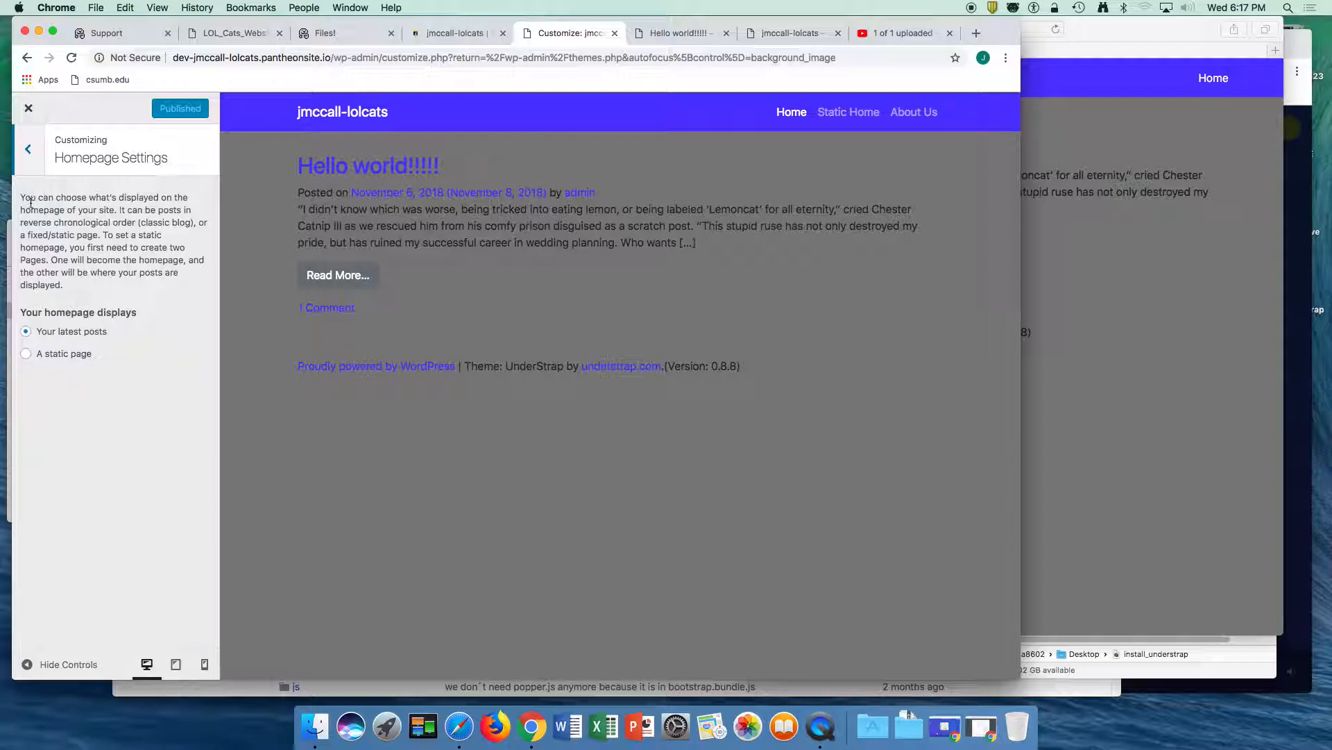
click(28, 357)
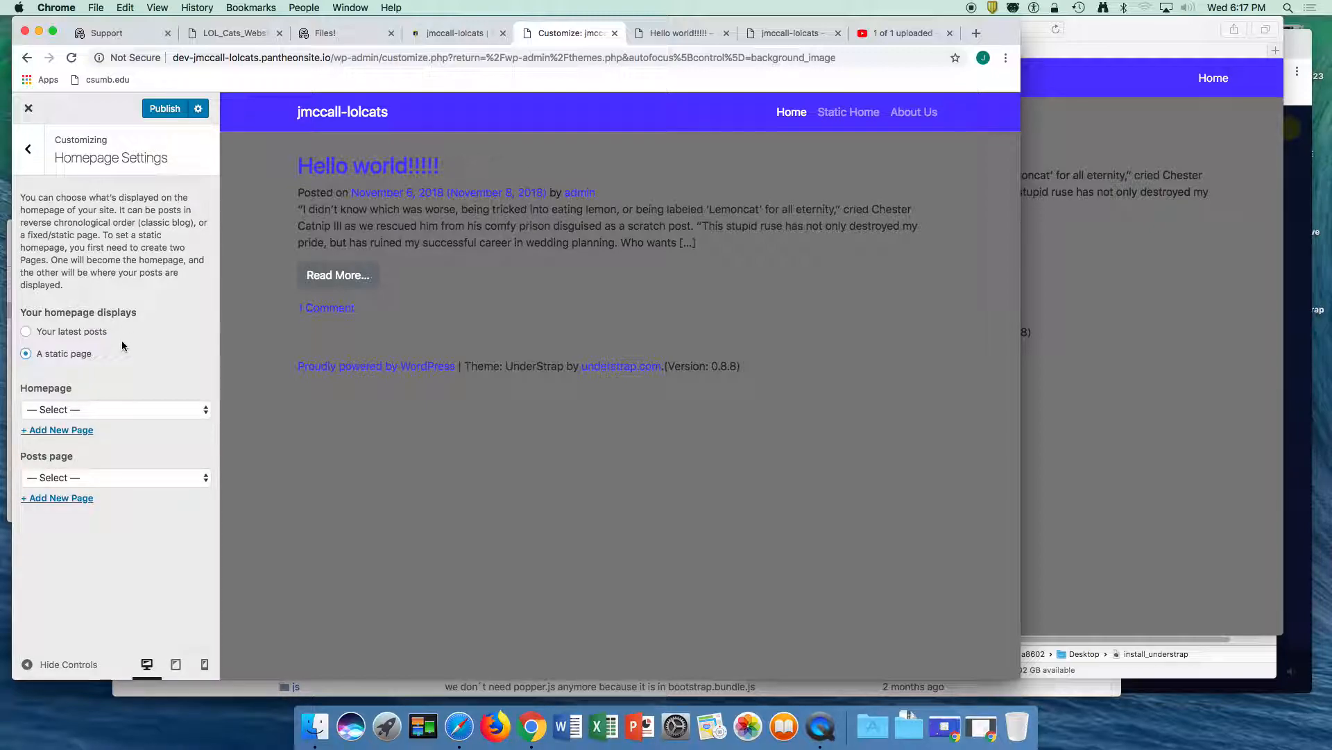
click(91, 412)
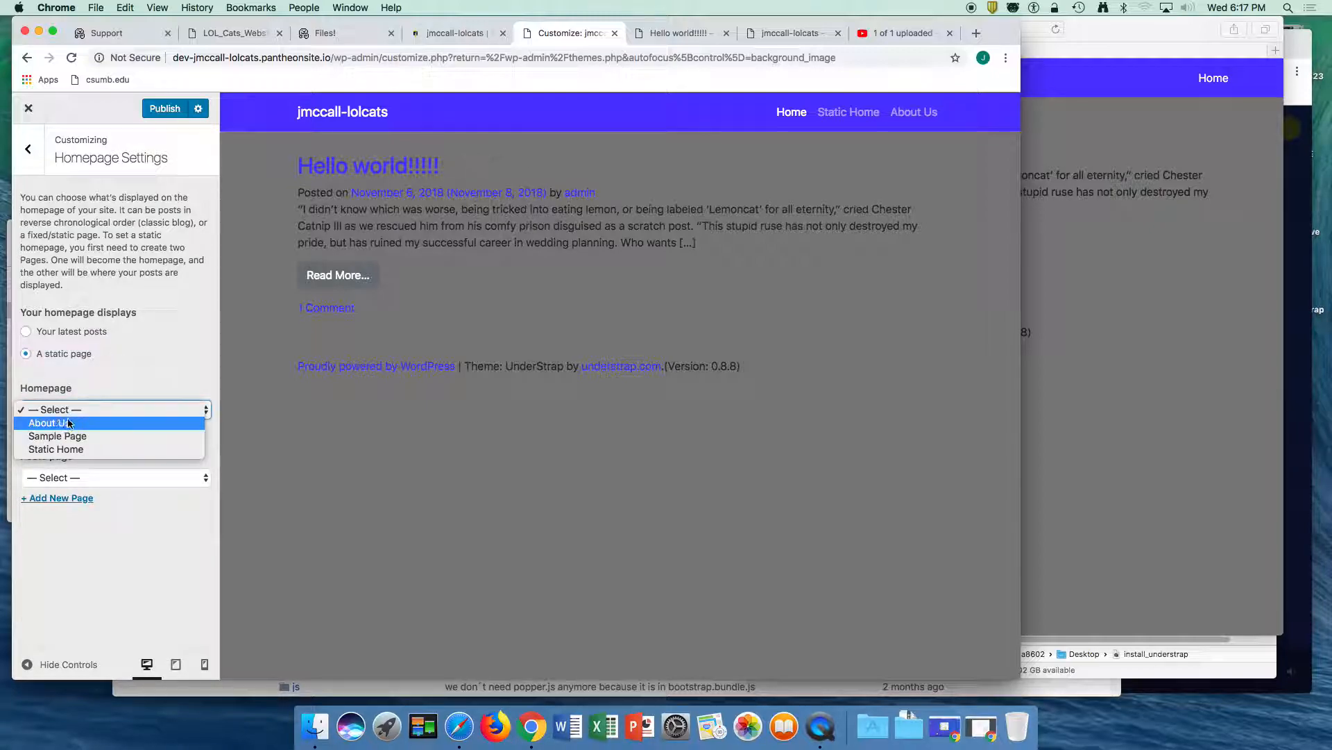
click(45, 453)
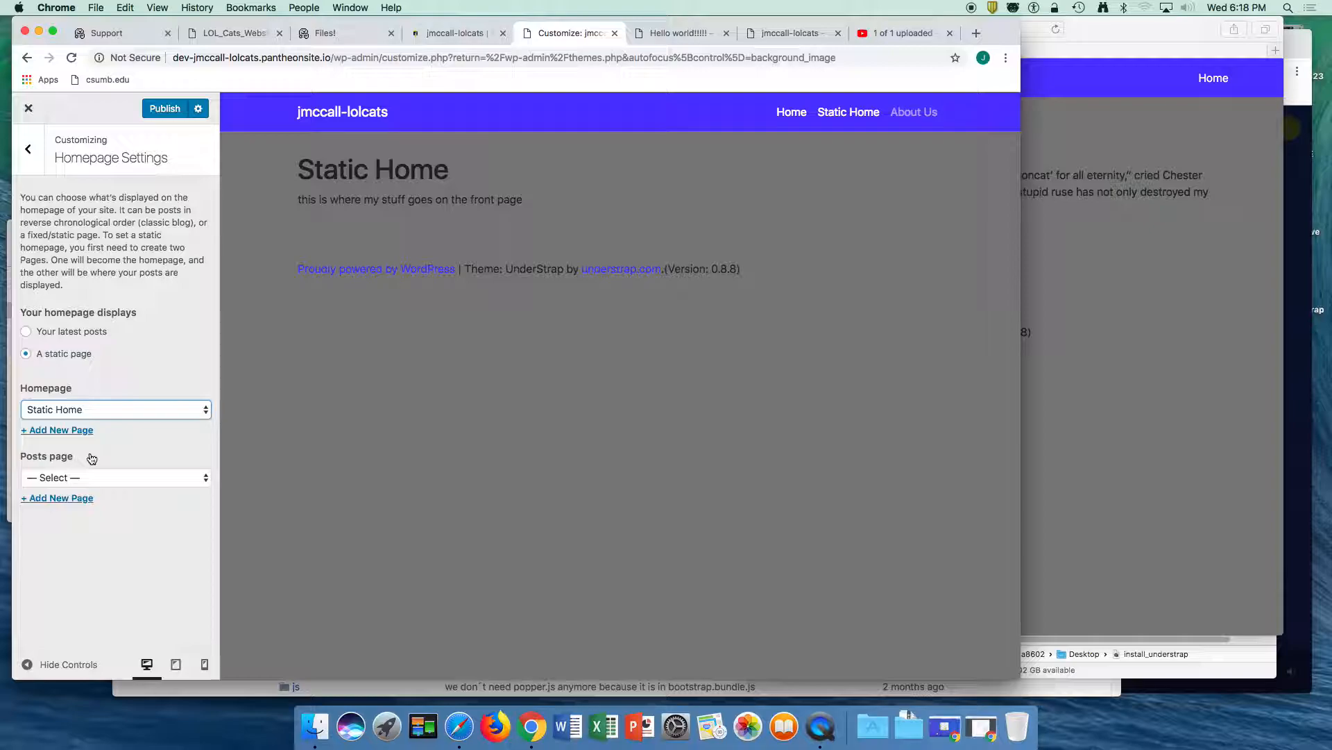
click(168, 113)
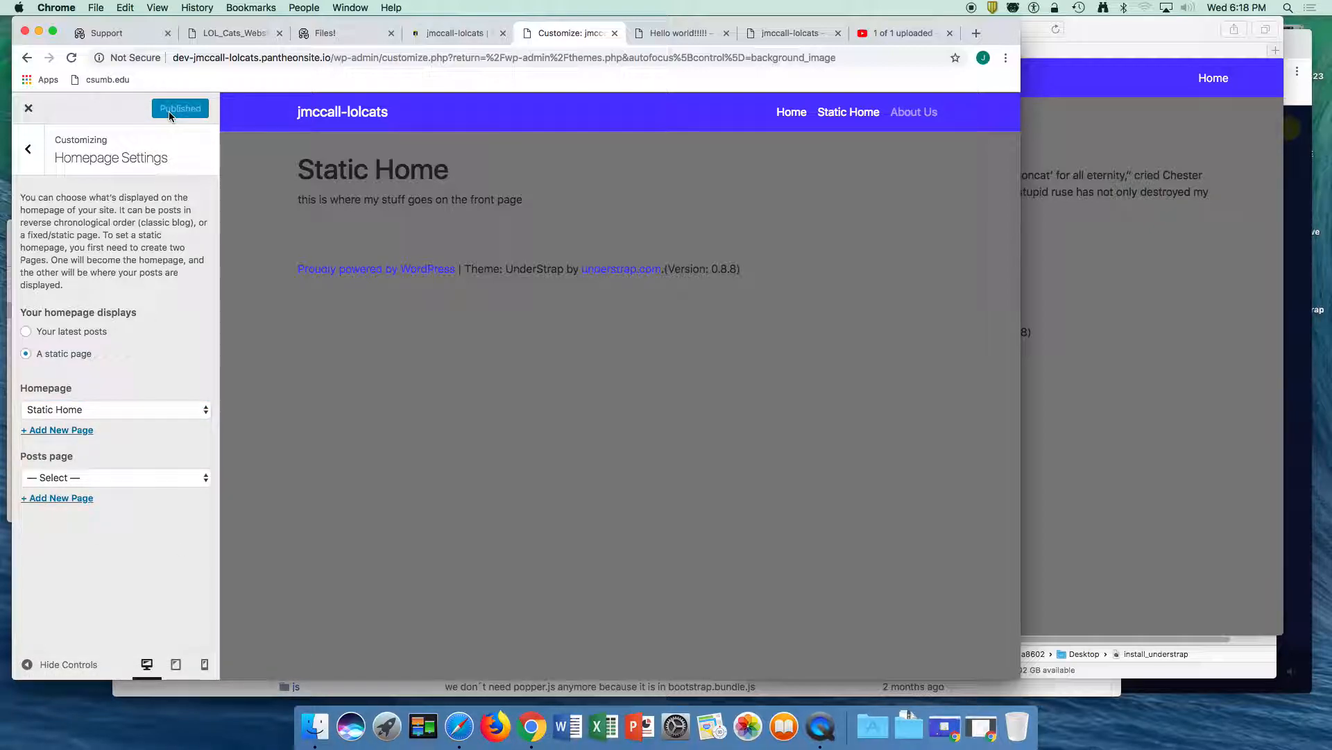
- Switch to Safari and reload the public dev site to check its homepage
click(1118, 317)
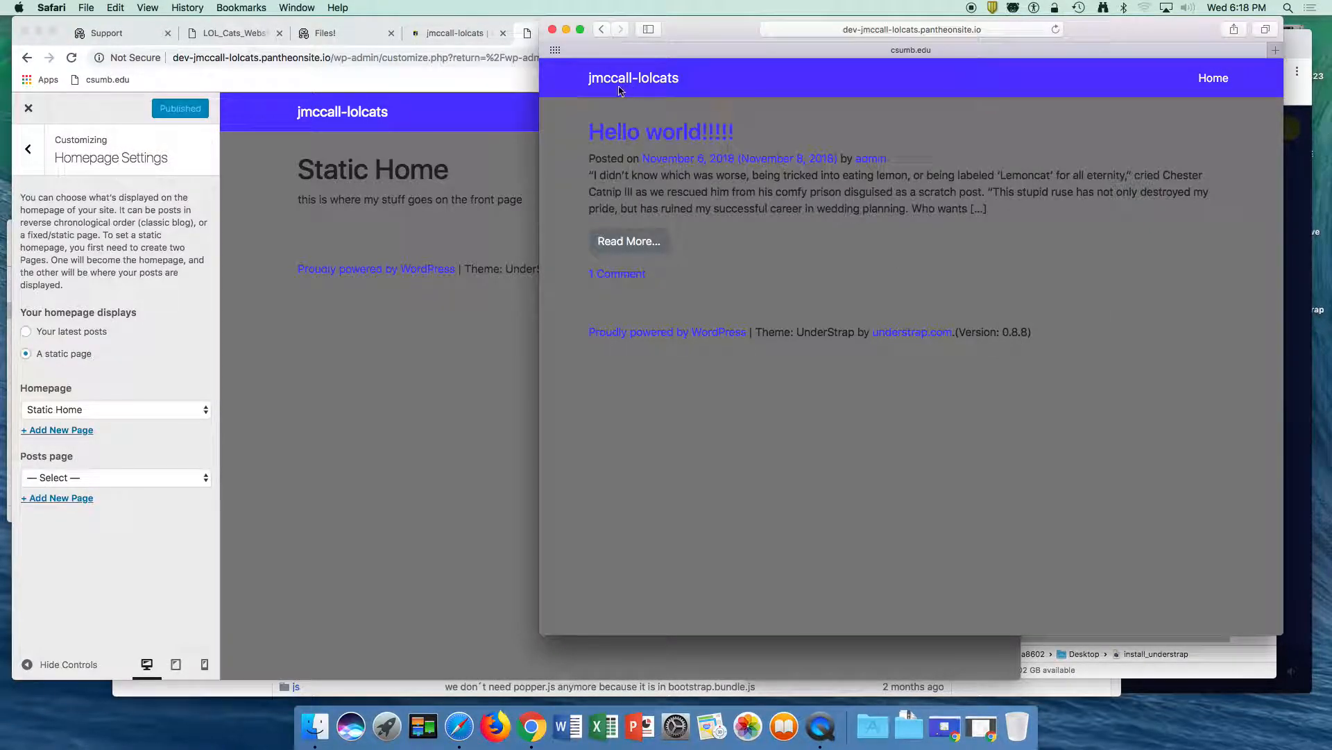
click(820, 28)
key(Return)
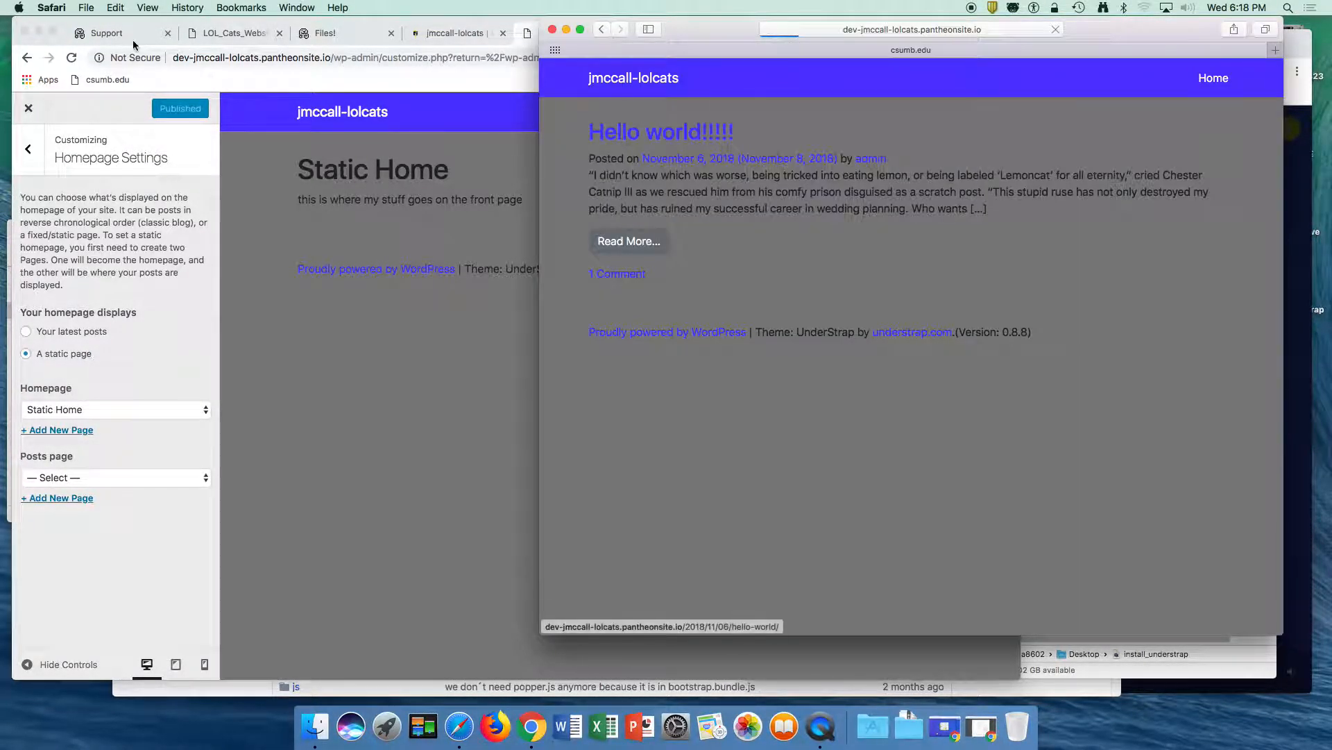
- Clear the dev environment's caches in the Pantheon dashboard and reload the public site in Safari
click(327, 33)
click(446, 34)
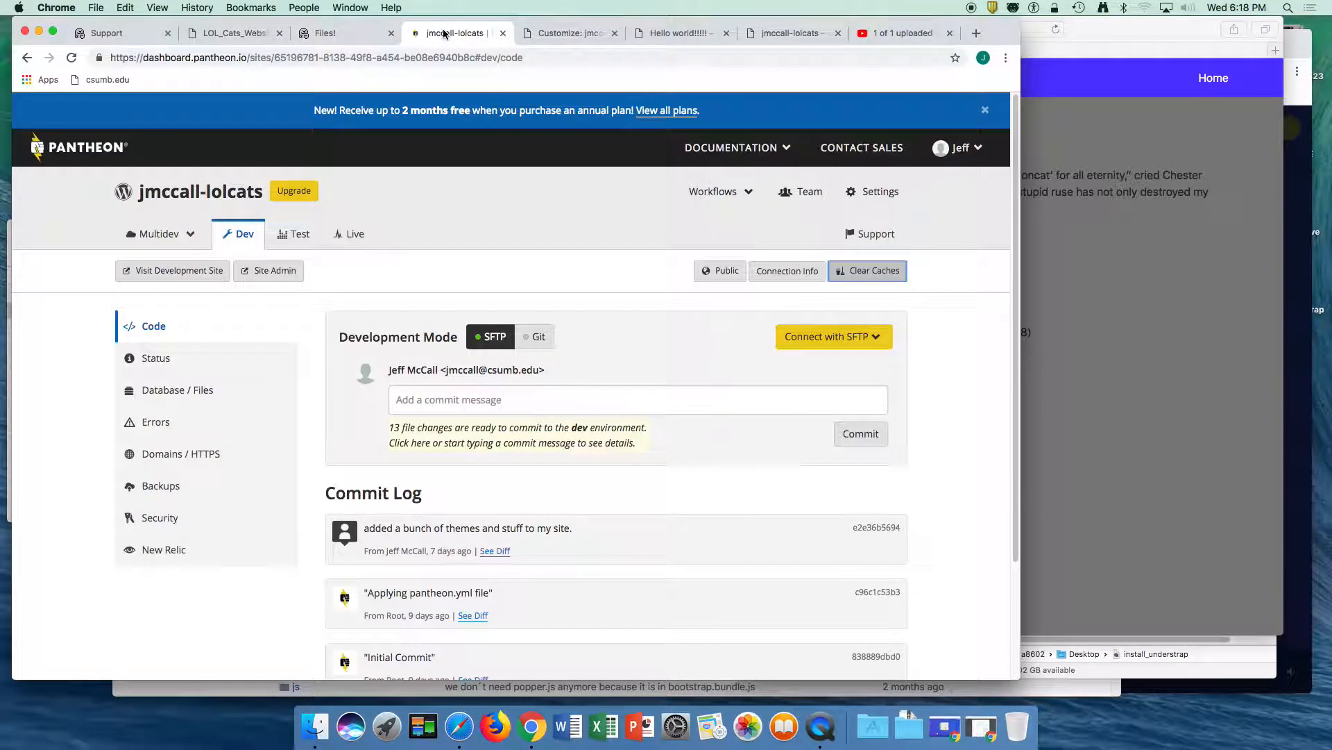
click(860, 276)
click(1153, 308)
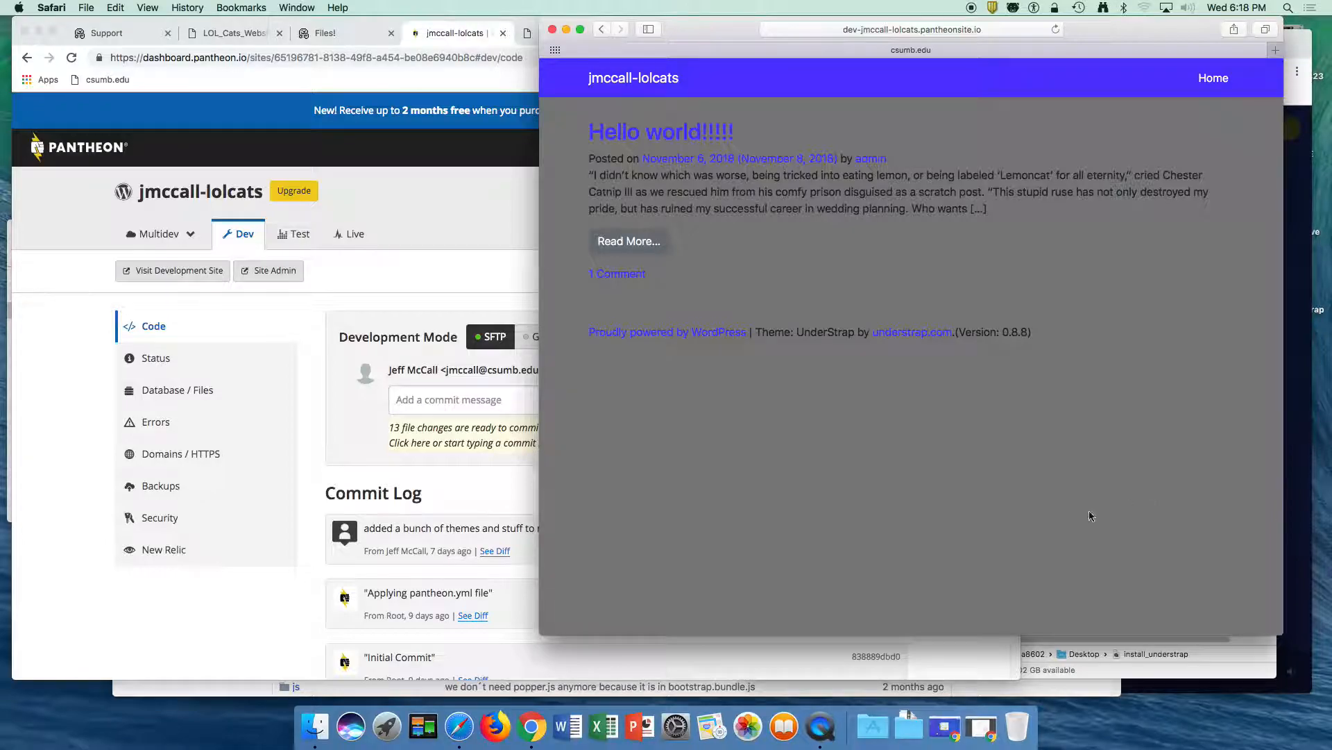
click(890, 31)
key(Return)
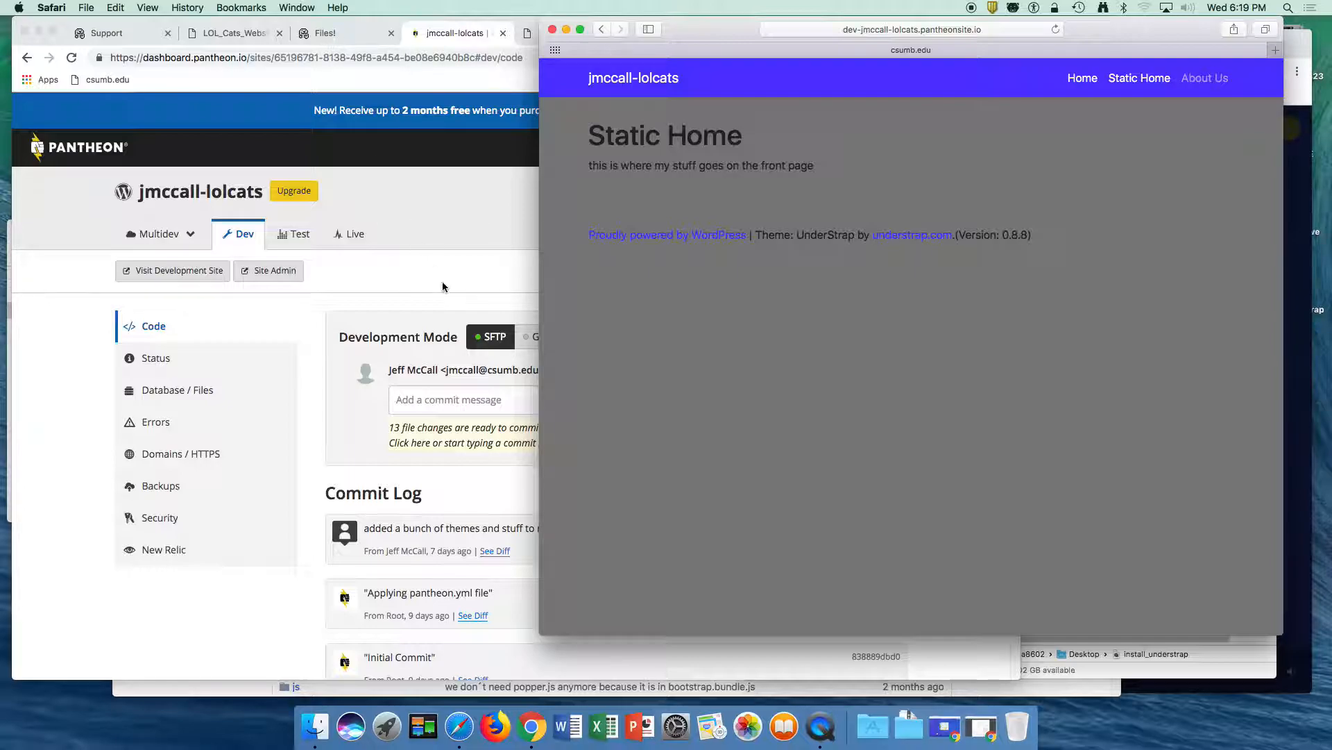
- In the Customizer's Main menu, move About Us ahead of Static Home and look over the About Us item's options
click(411, 227)
click(563, 34)
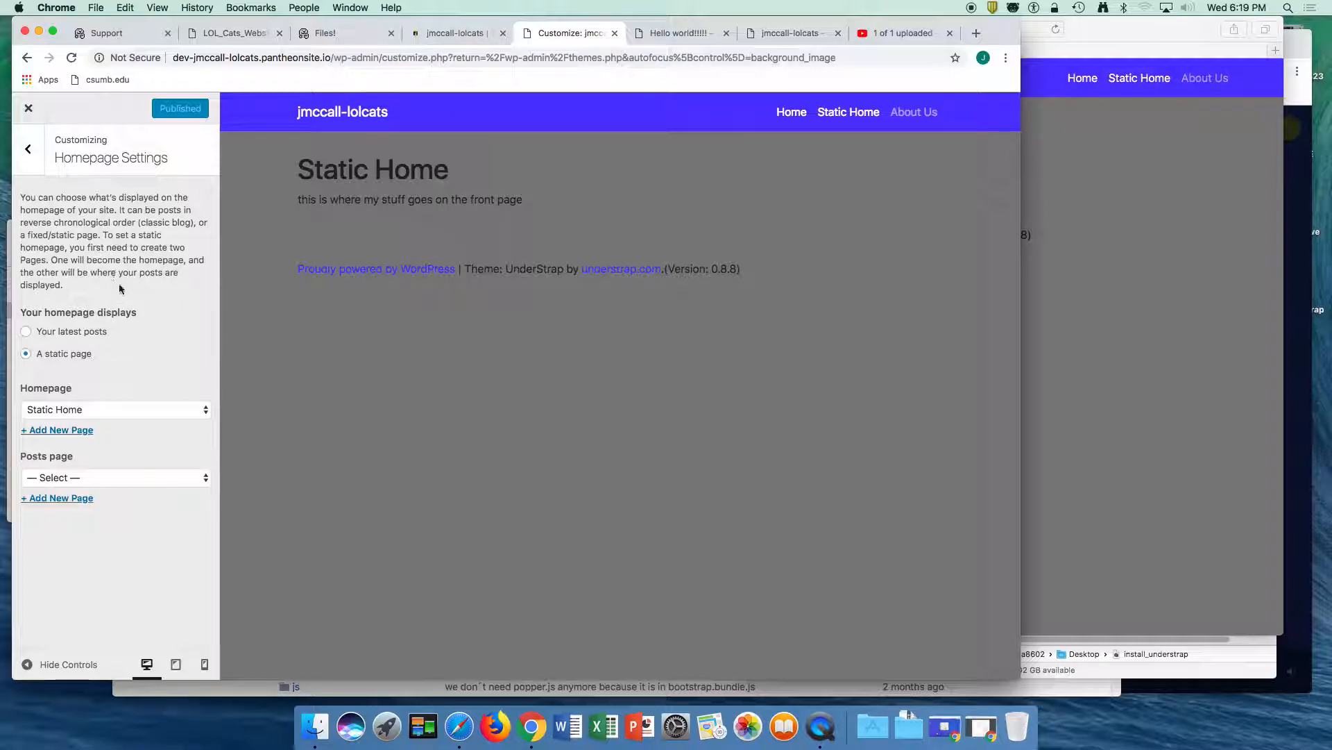
click(31, 152)
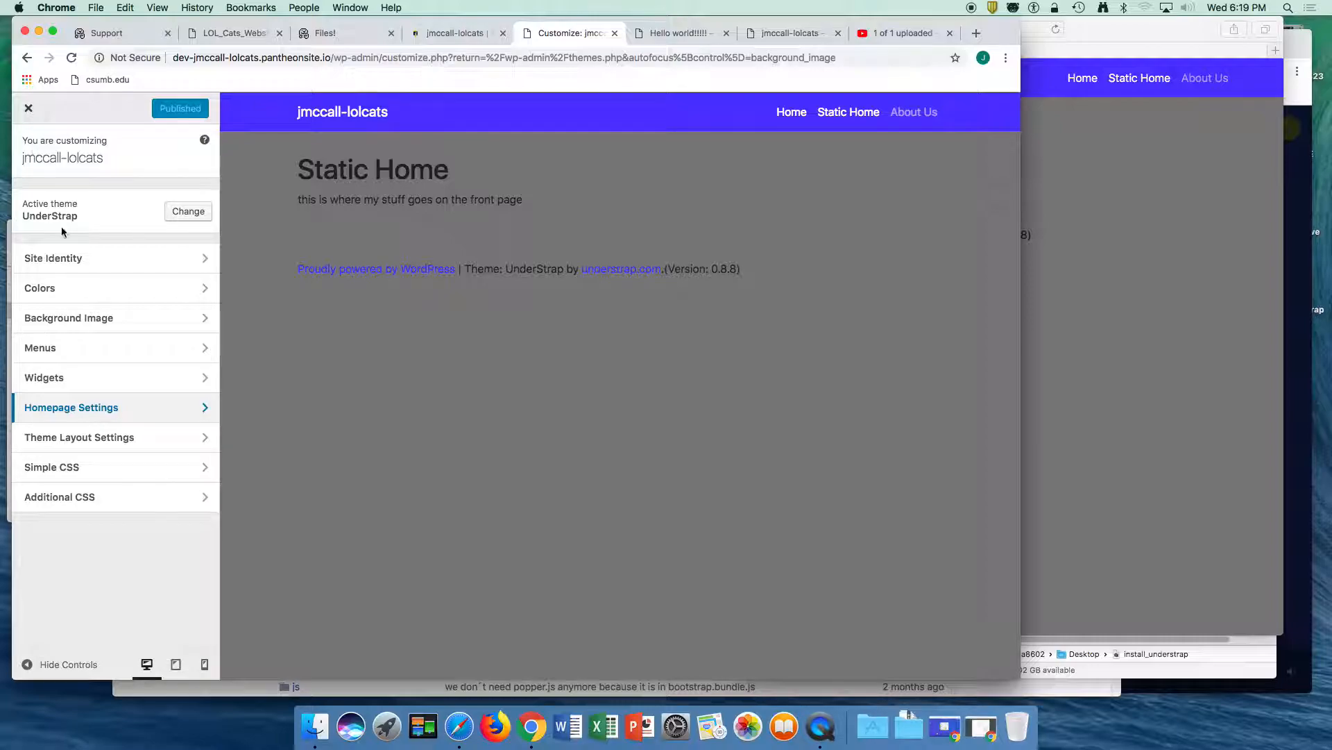
click(41, 349)
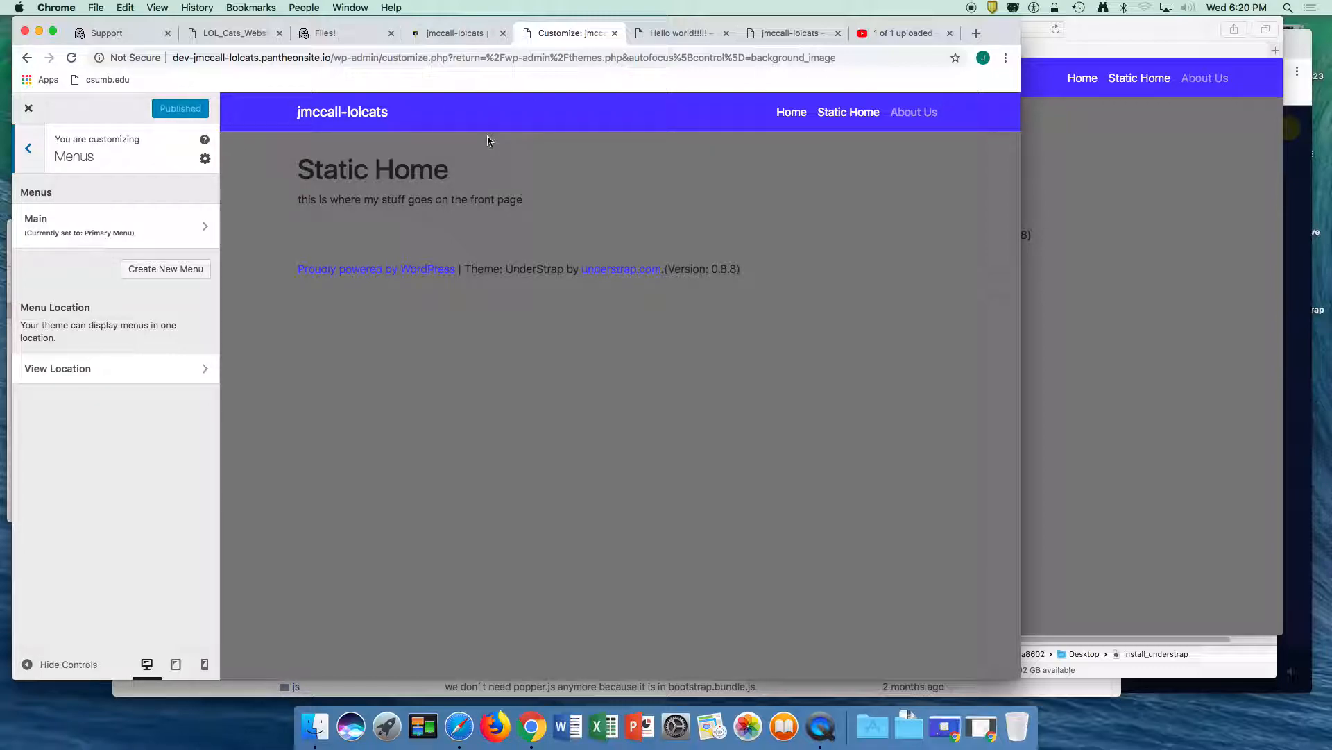
click(88, 369)
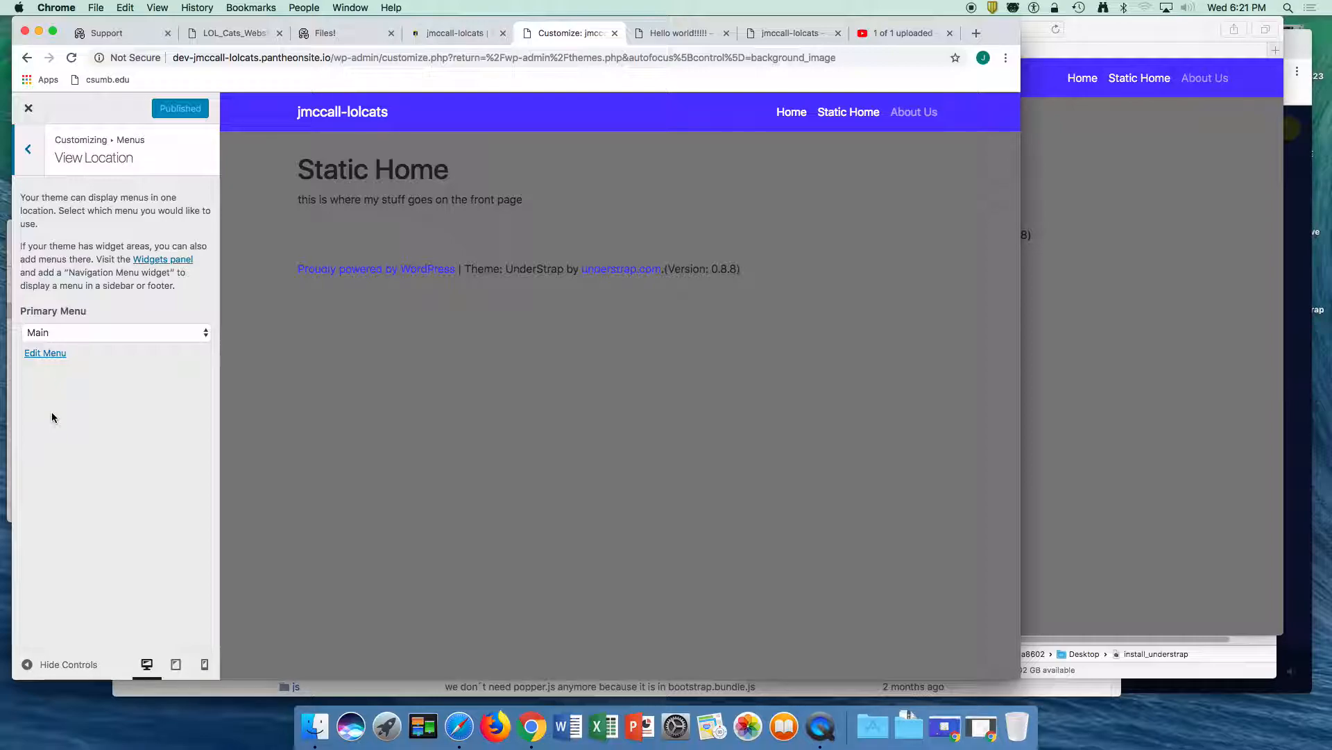
click(45, 354)
click(38, 359)
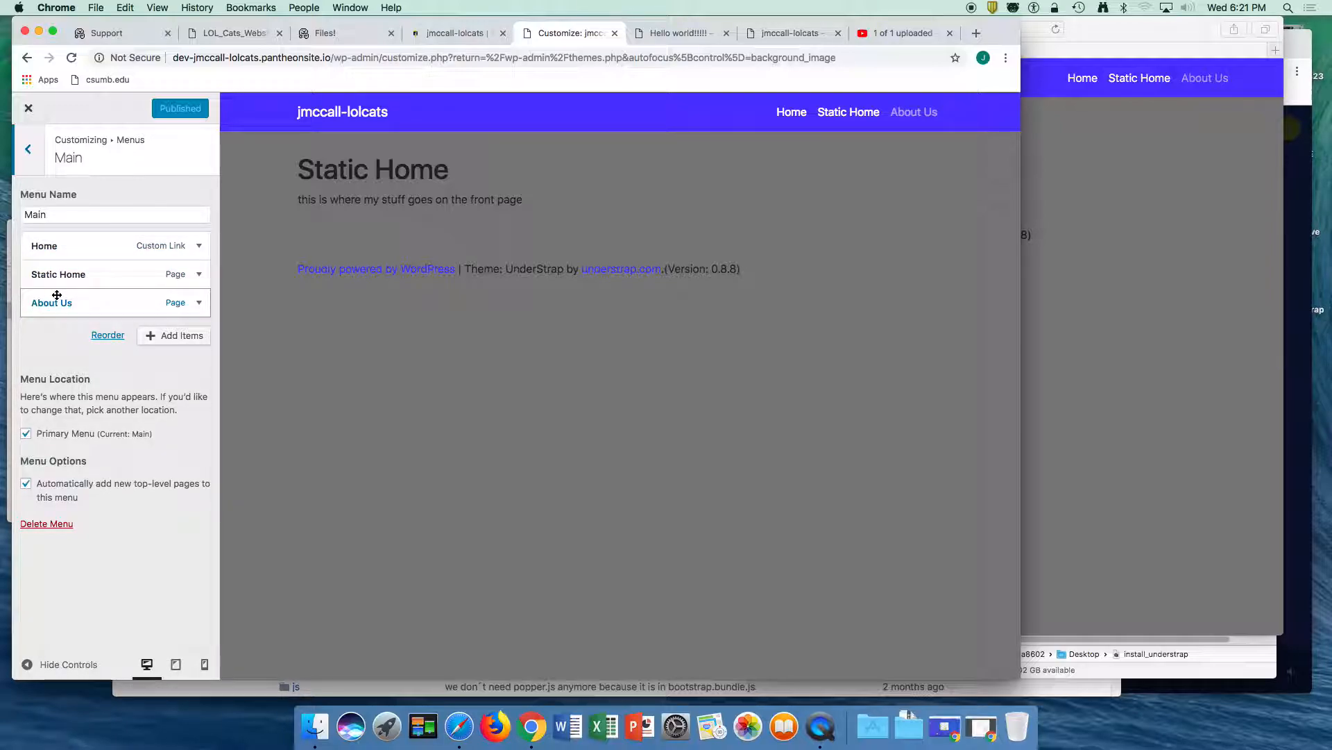
drag(56, 295, 56, 274)
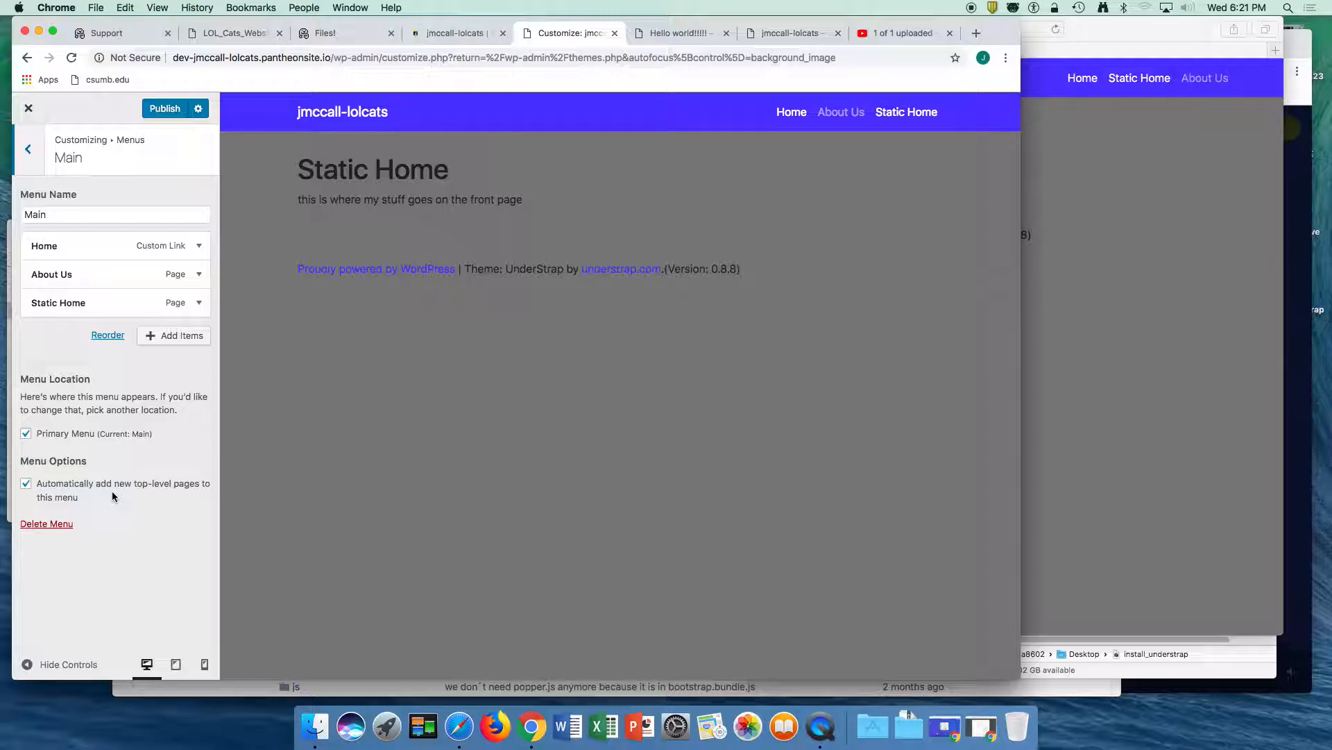
click(199, 274)
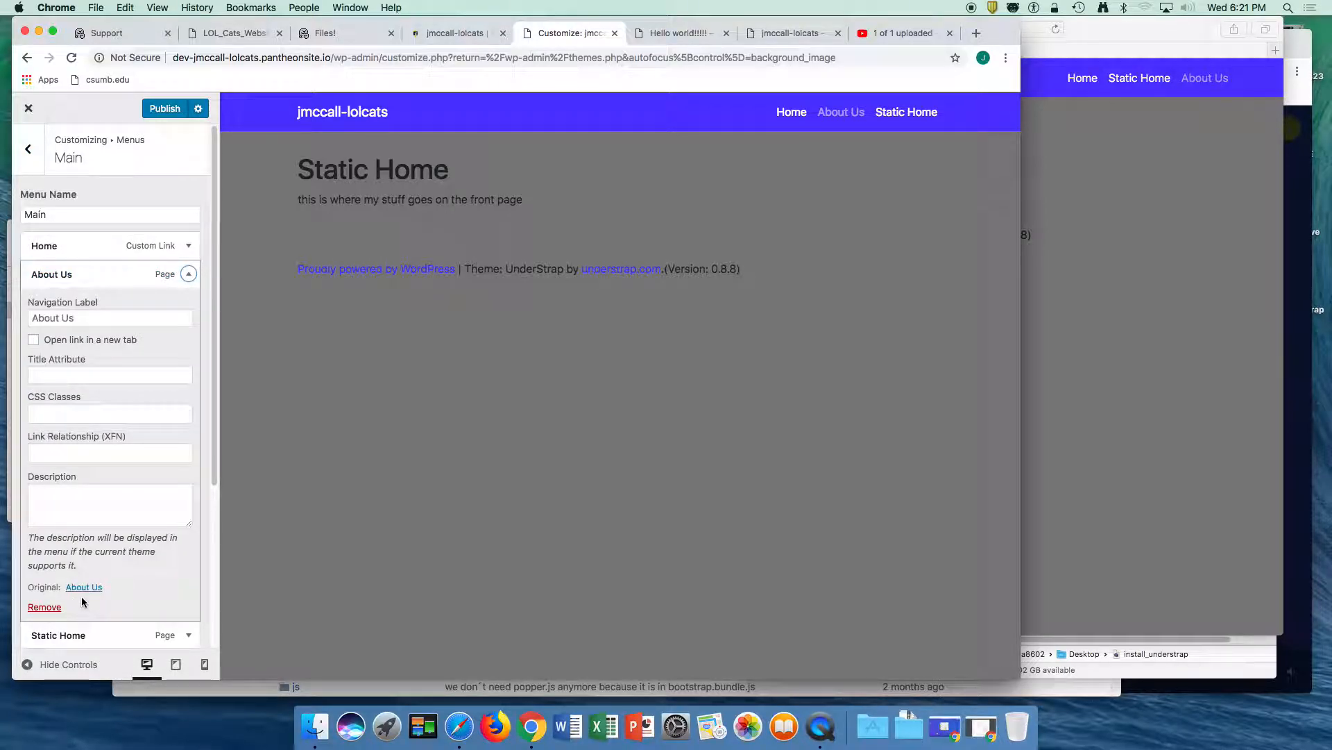
click(189, 275)
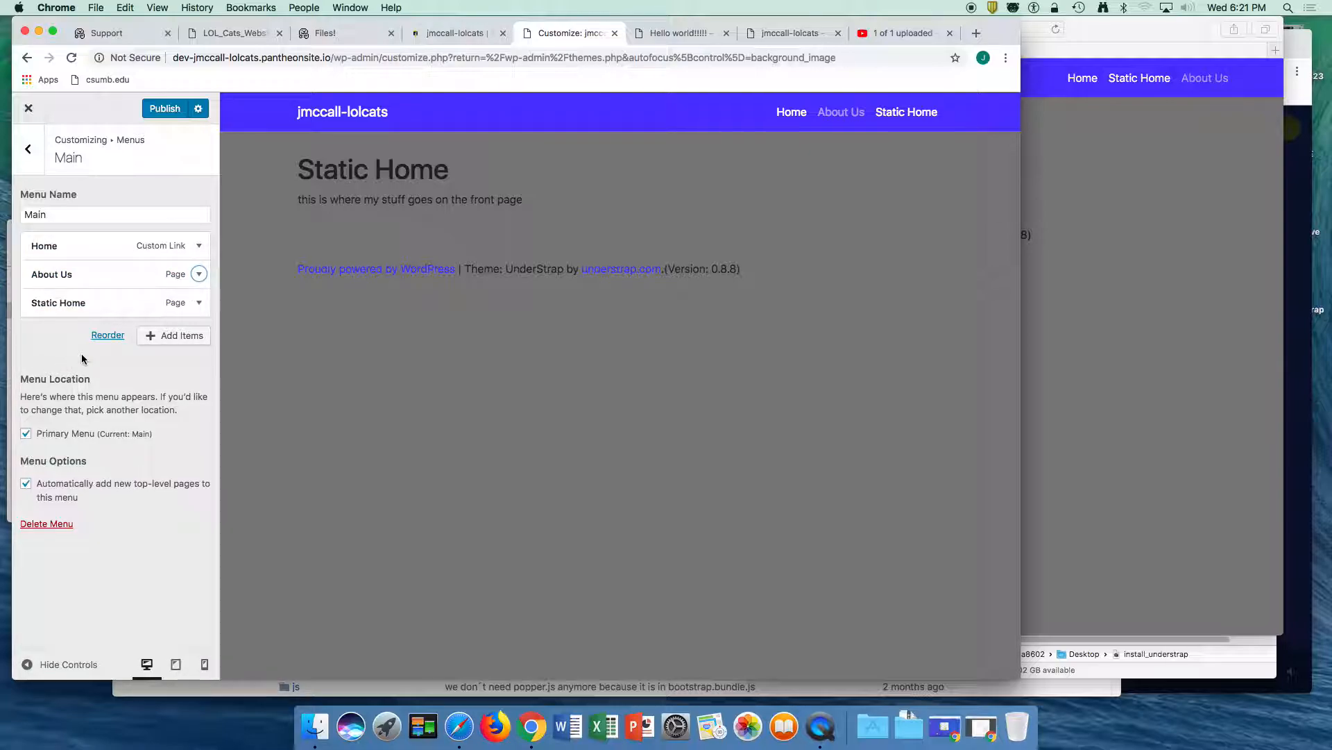
click(167, 339)
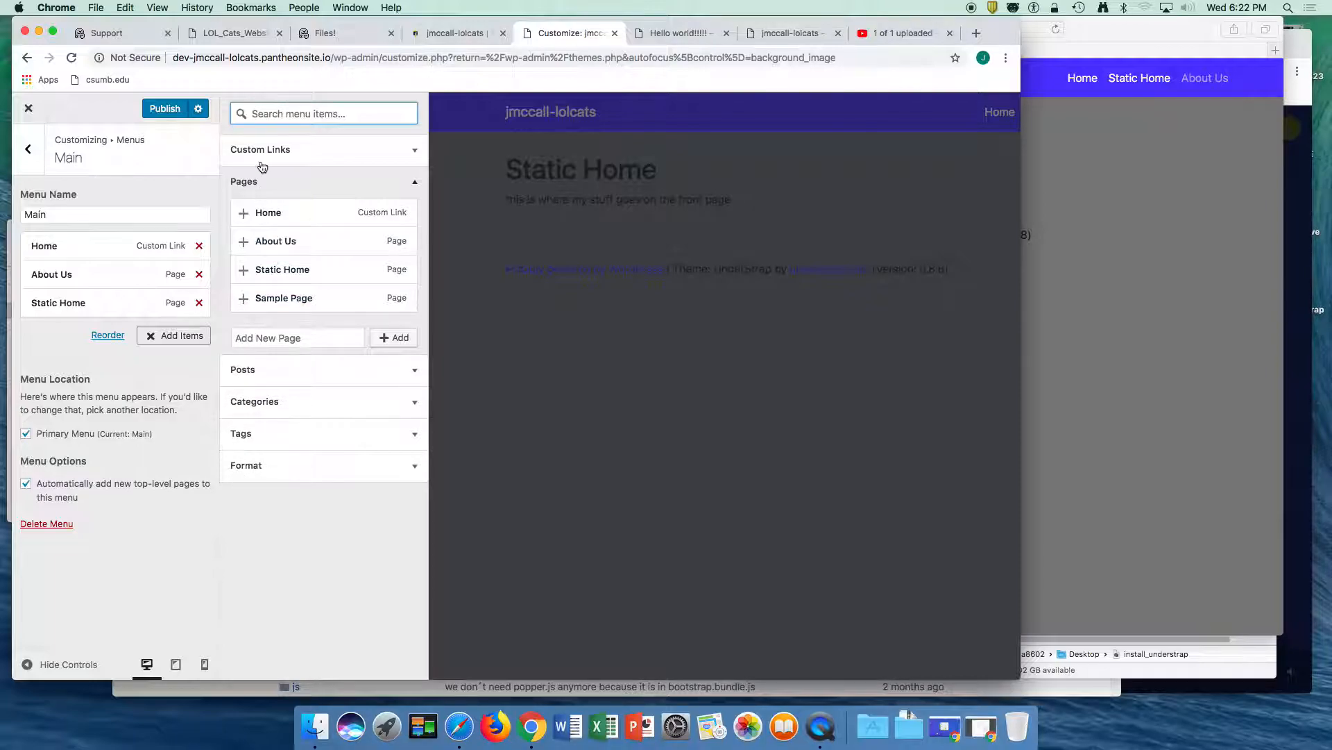
click(288, 152)
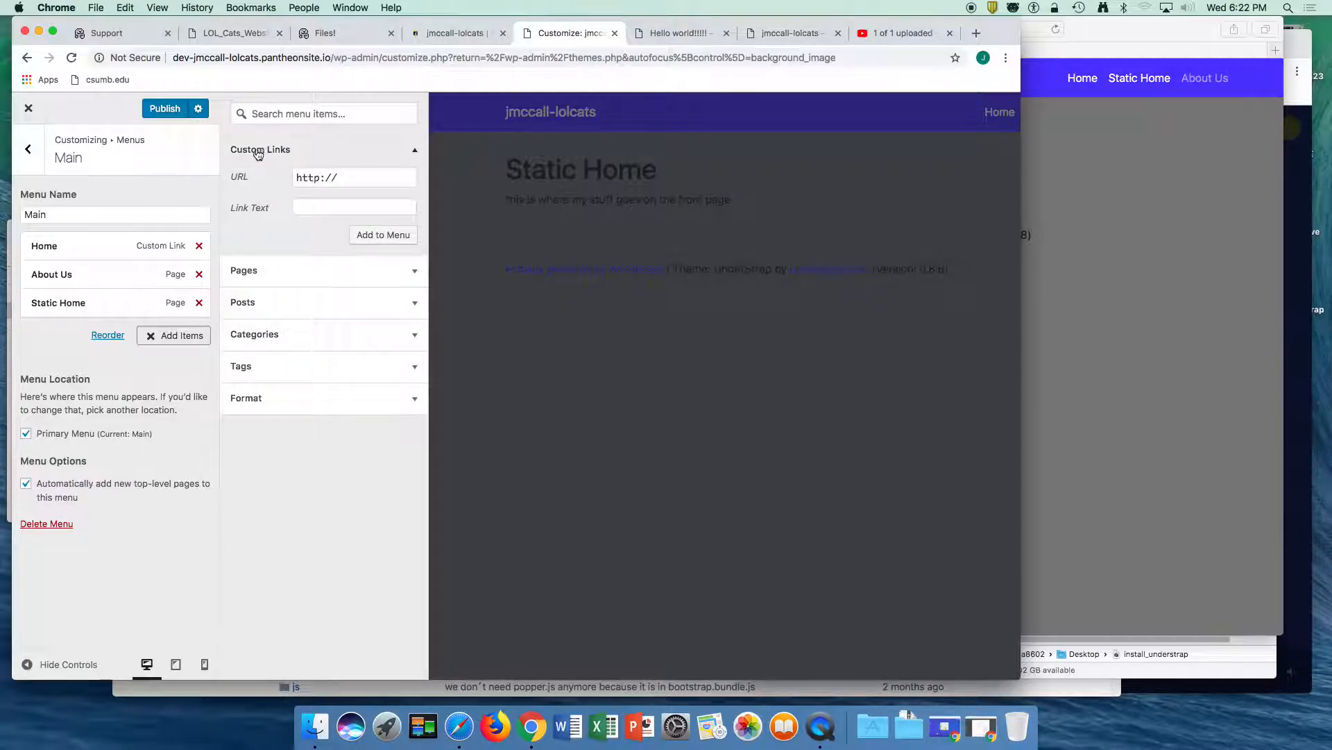
click(338, 177)
text(google.com)
key(Tab)
text(Goog)
click(375, 234)
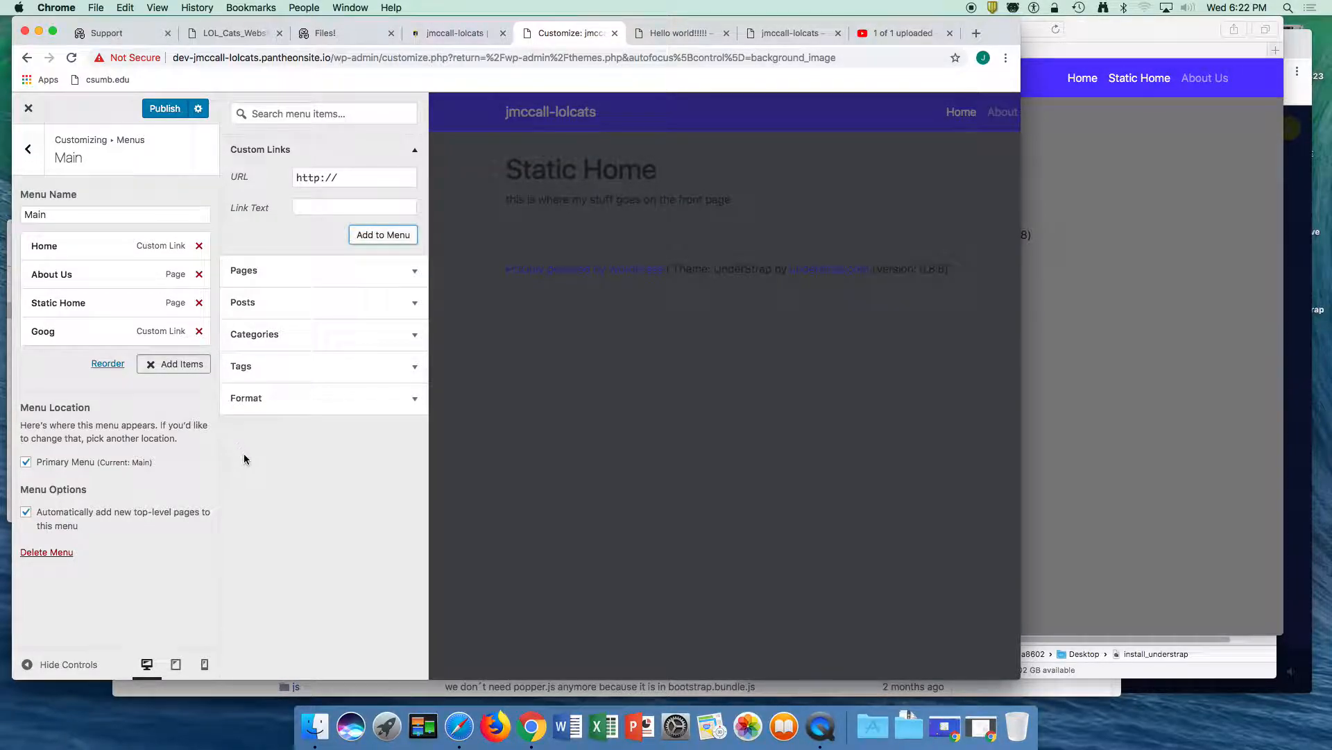
click(153, 108)
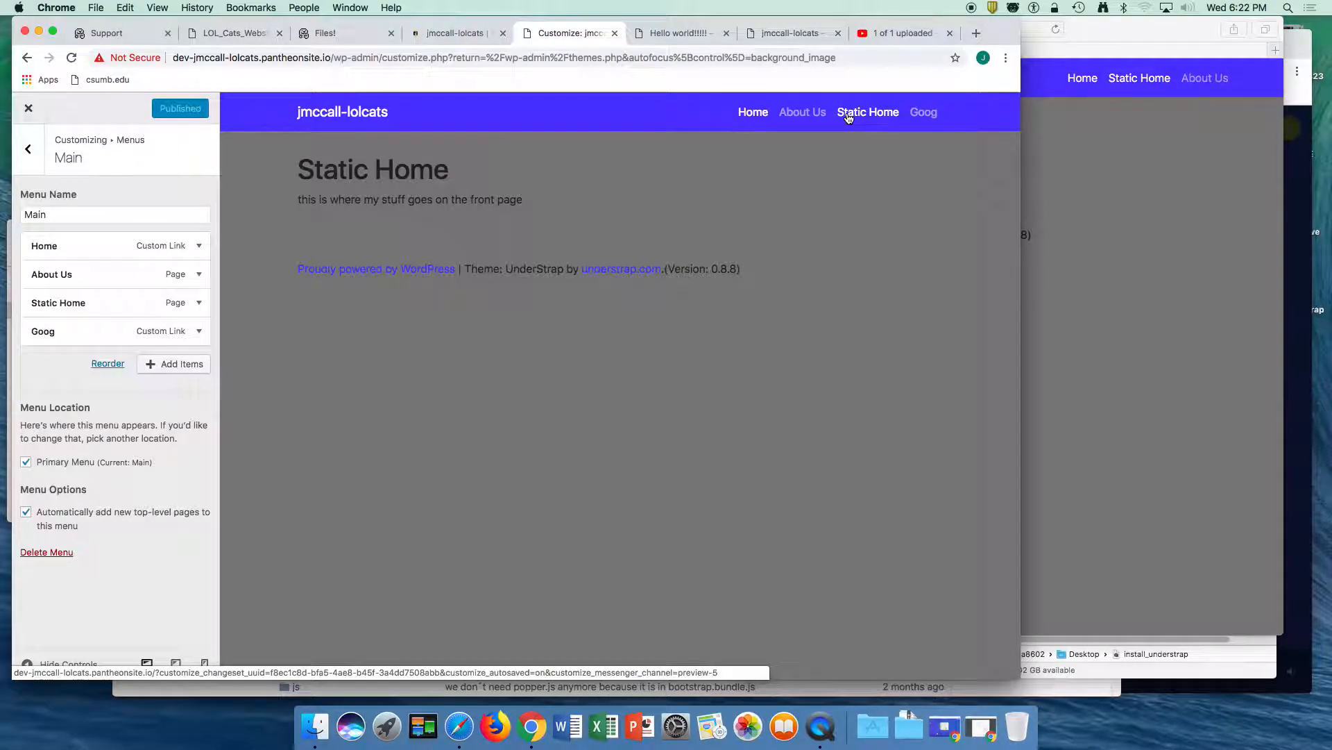
- Test the About Us, Static Home and Goog navigation links in the site preview
click(793, 114)
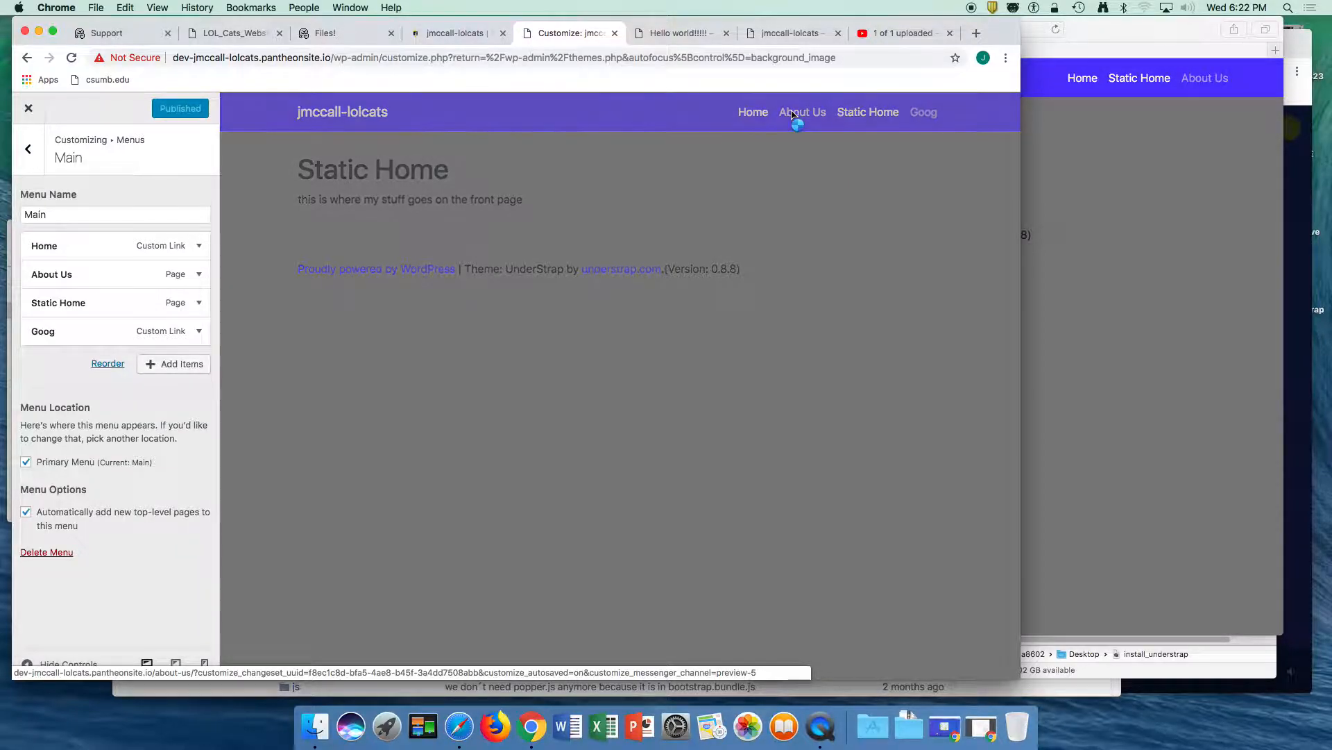
click(865, 118)
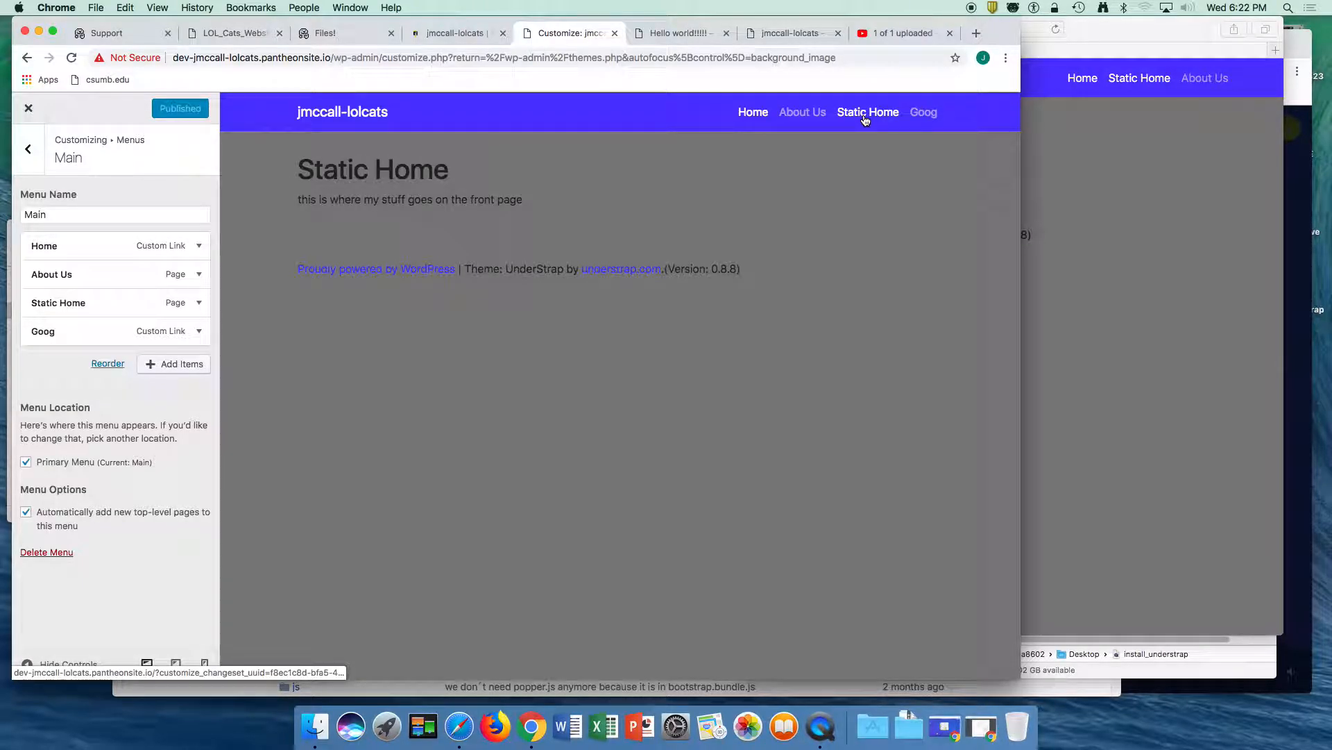
click(793, 114)
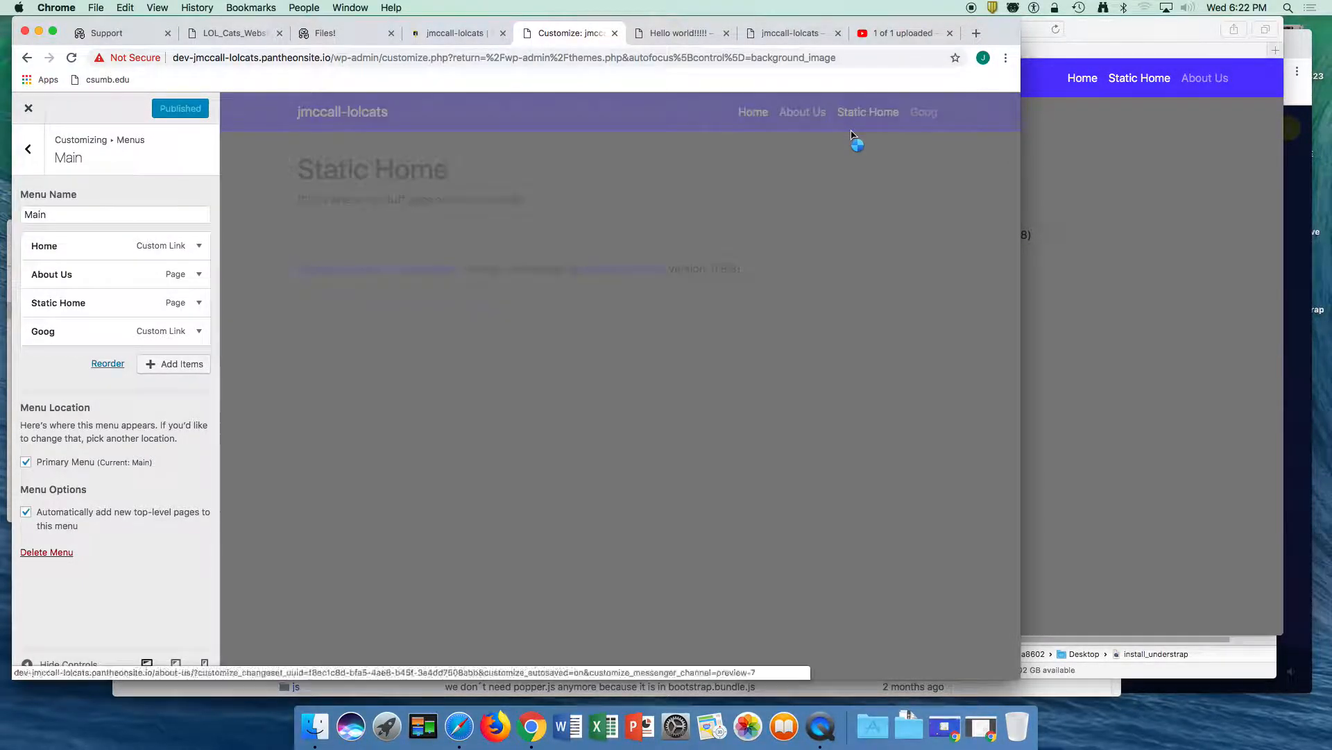
click(921, 121)
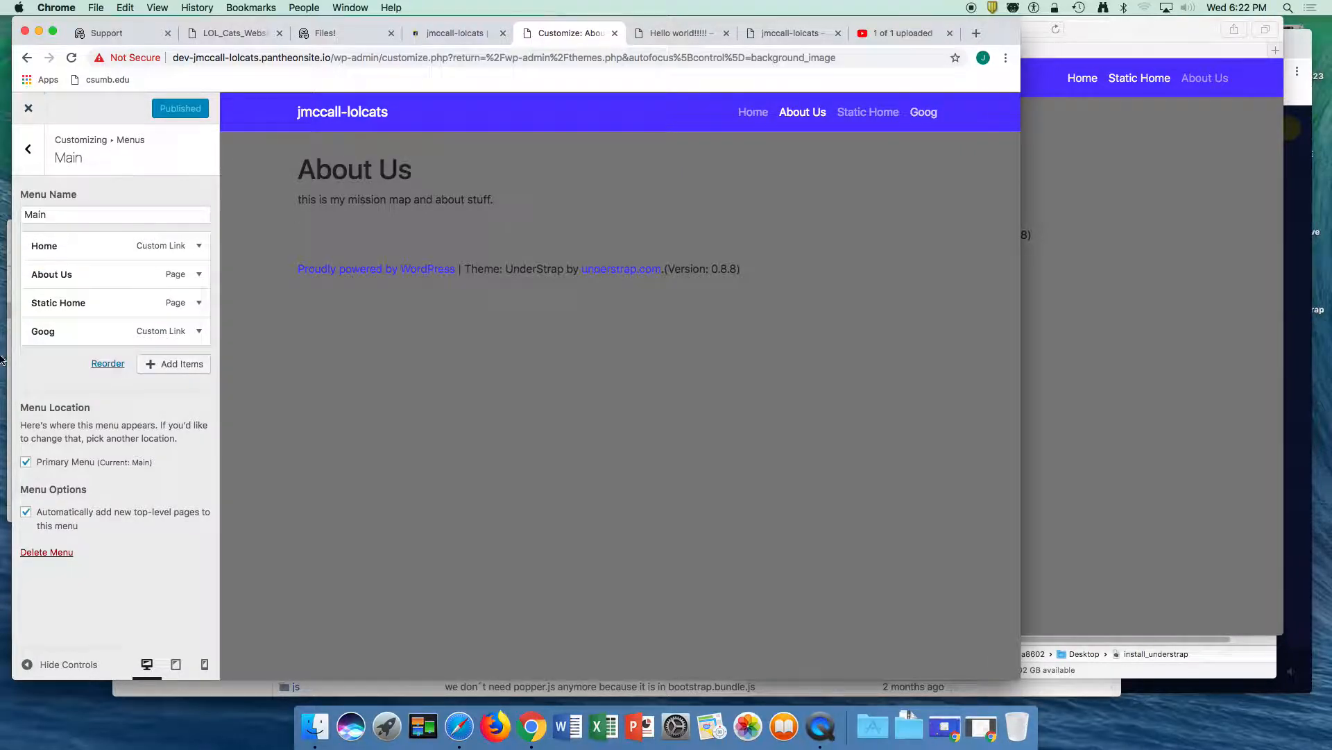
- Set the theme layout's container width to "Full width container" and narrow the browser window slightly to check the preview
click(30, 150)
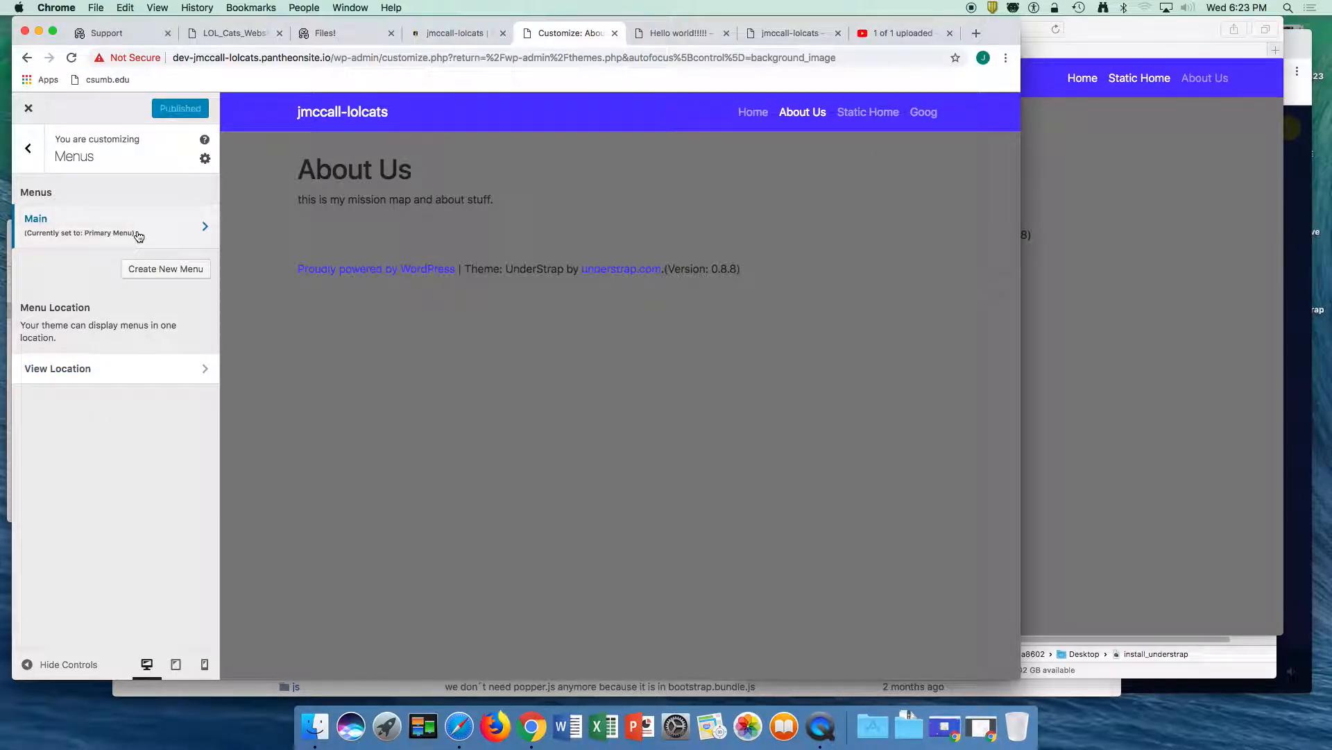
click(28, 147)
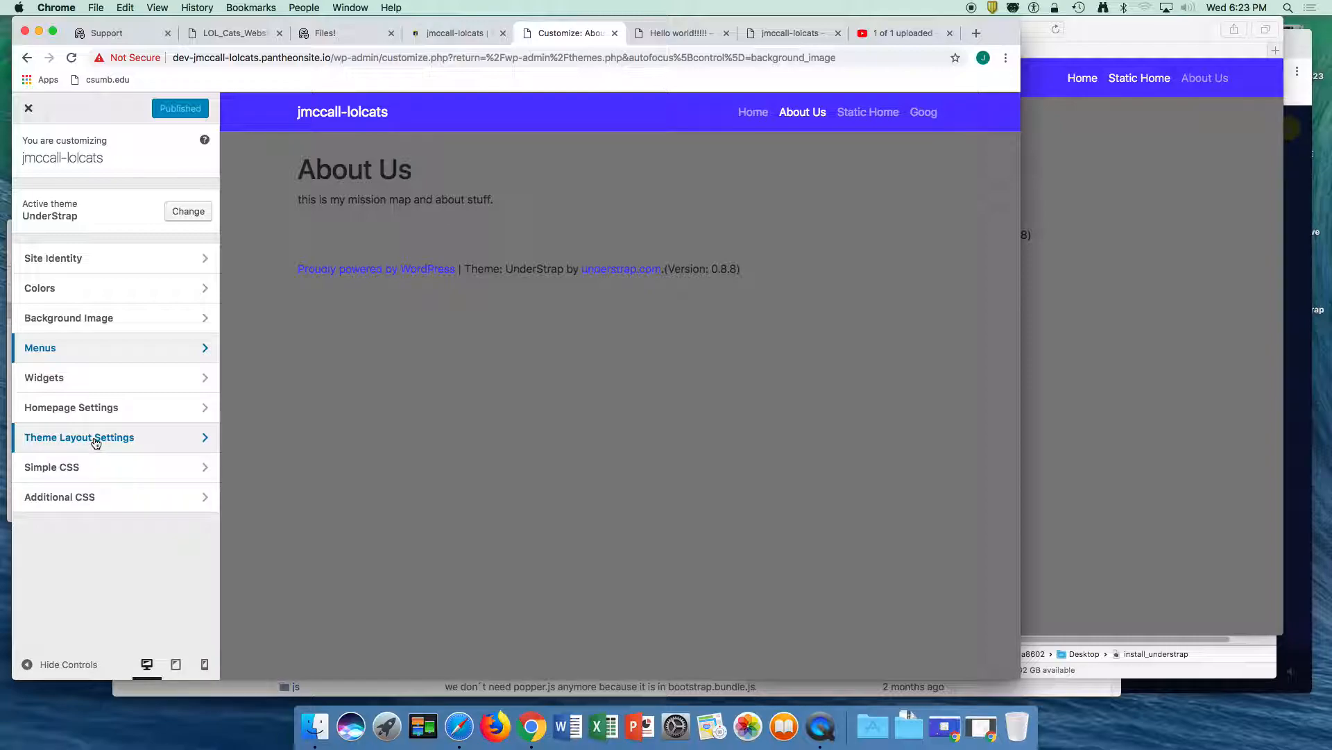
click(63, 440)
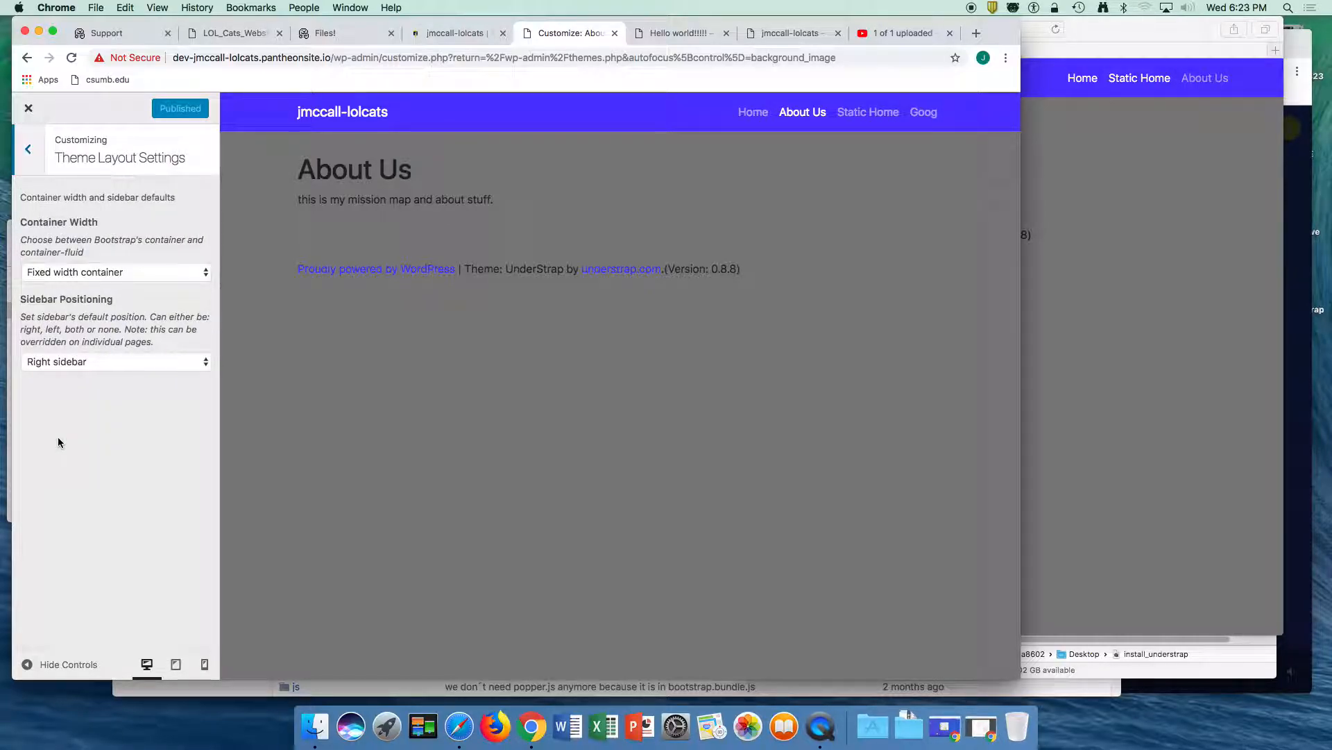
click(83, 273)
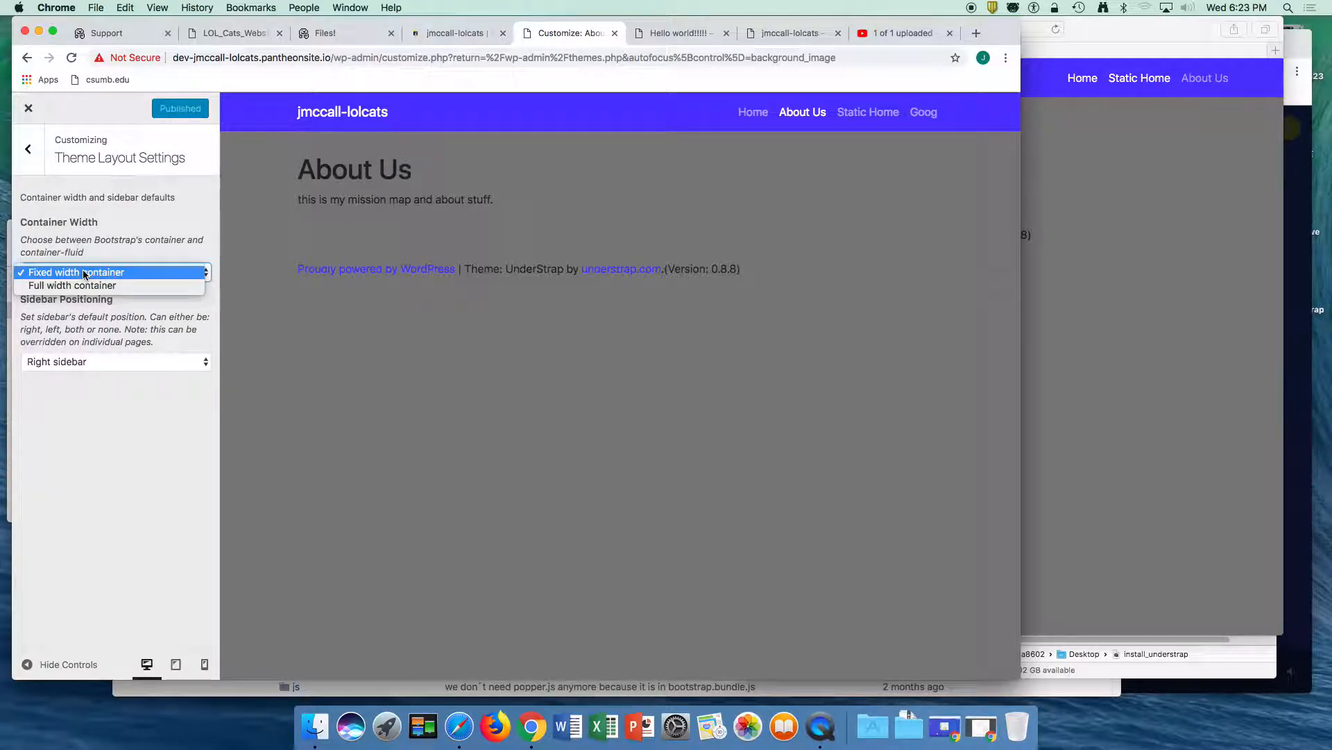
click(78, 285)
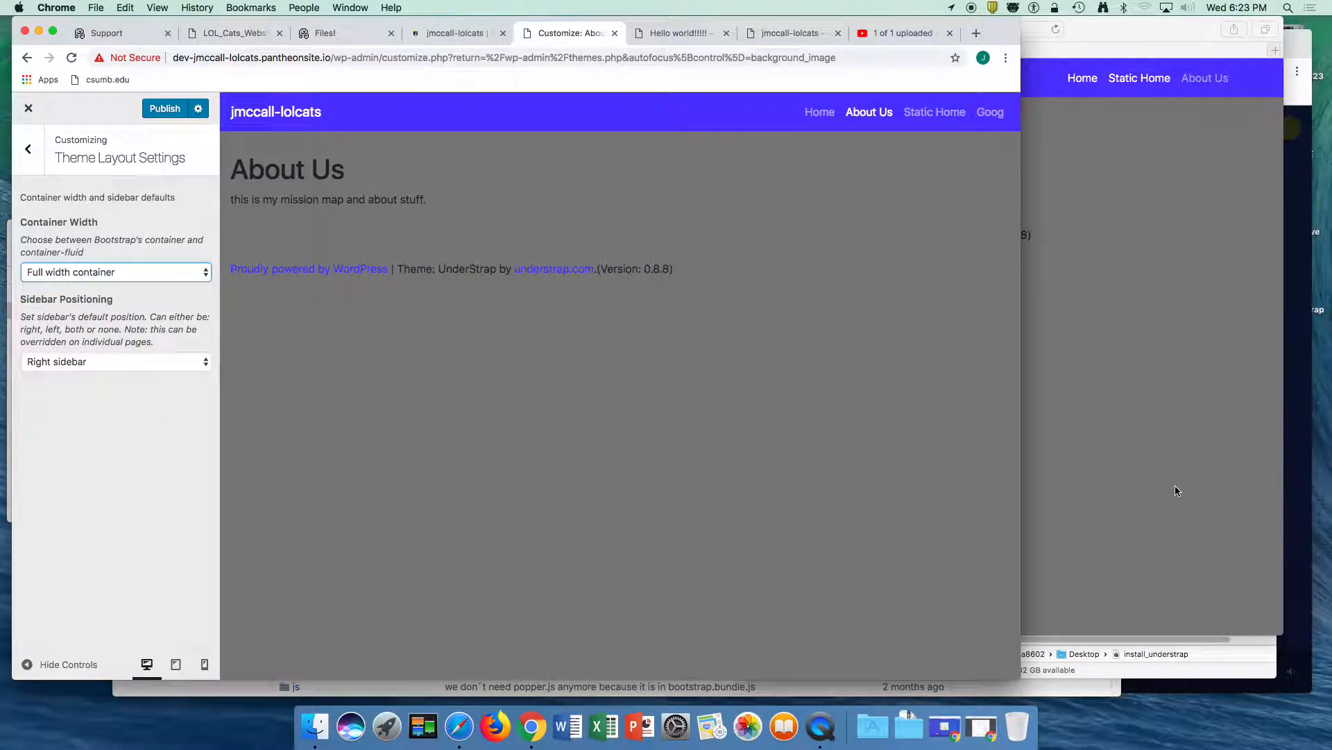
mouse_move(1020, 429)
mouse_down()
mouse_move(1104, 424)
mouse_move(837, 425)
mouse_move(1130, 425)
mouse_move(999, 428)
mouse_up()
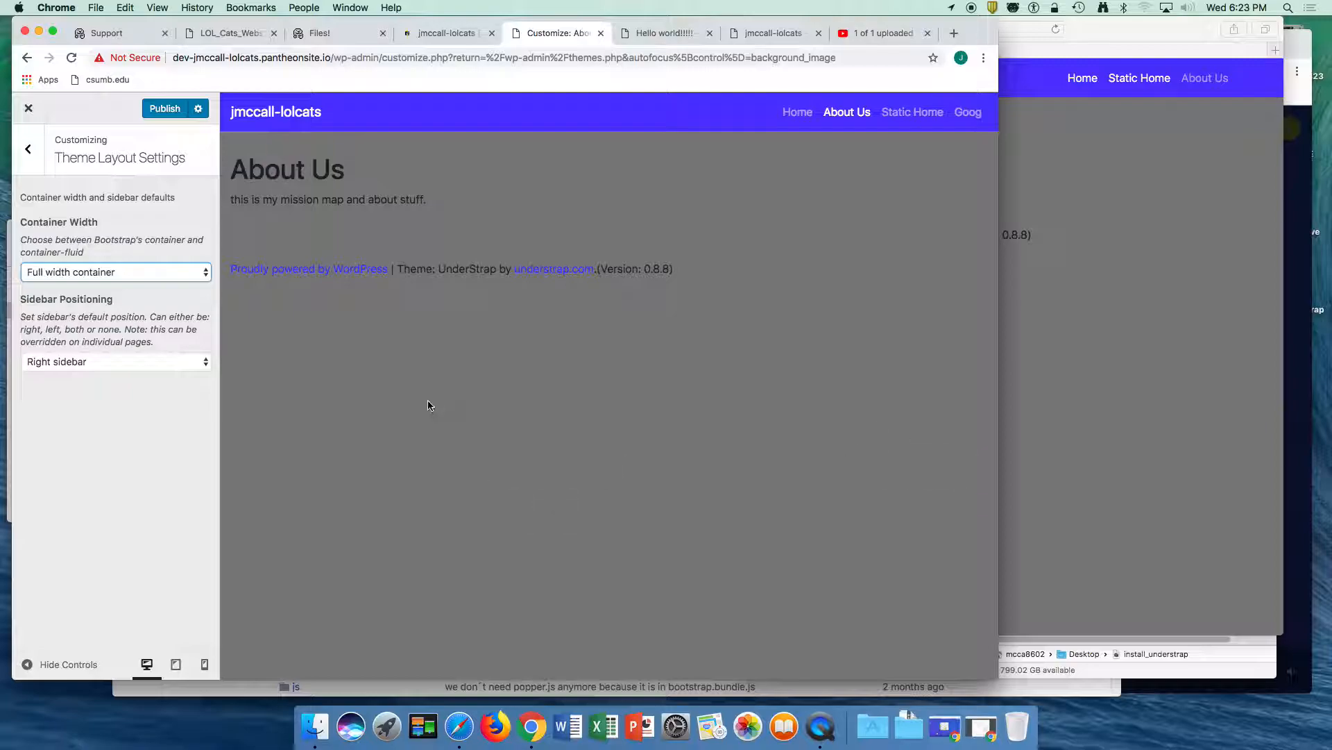
- Set the theme layout's container width to "Fixed width container" and narrow the browser window to check the preview
click(91, 272)
click(83, 257)
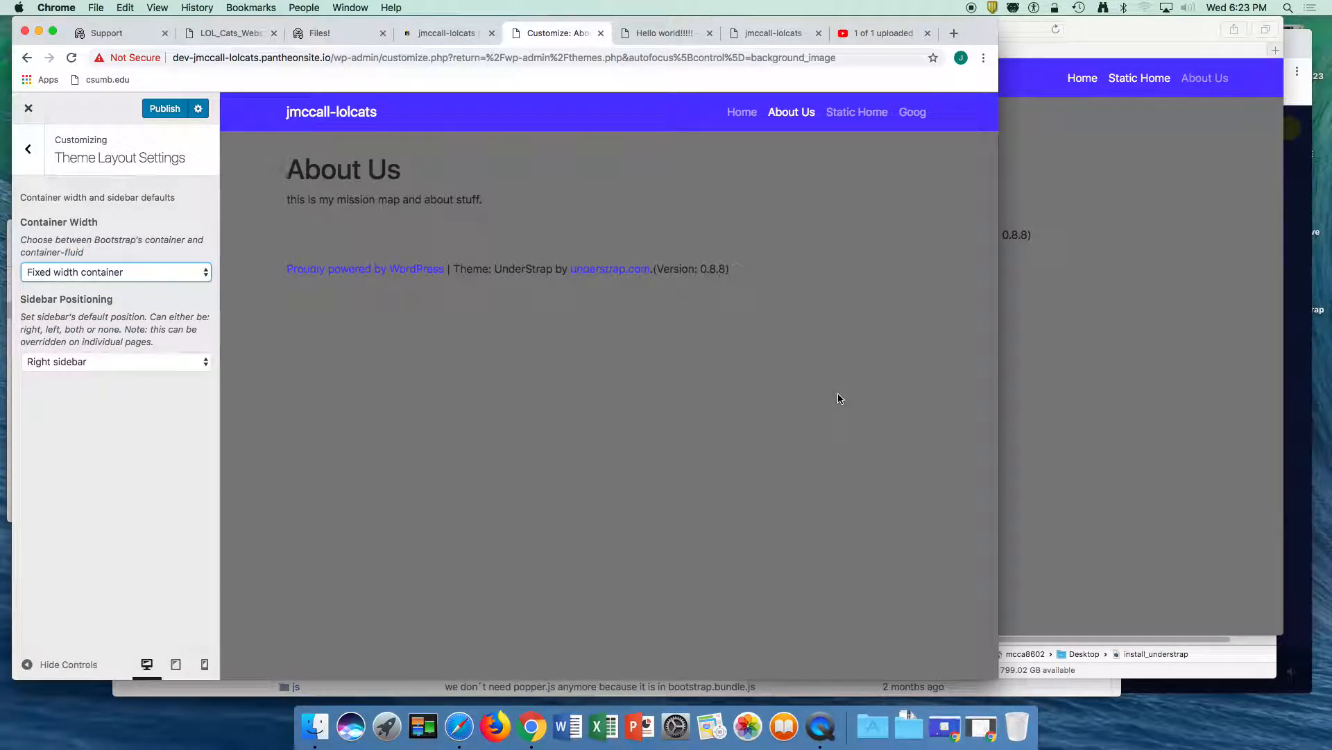
drag(999, 414, 968, 407)
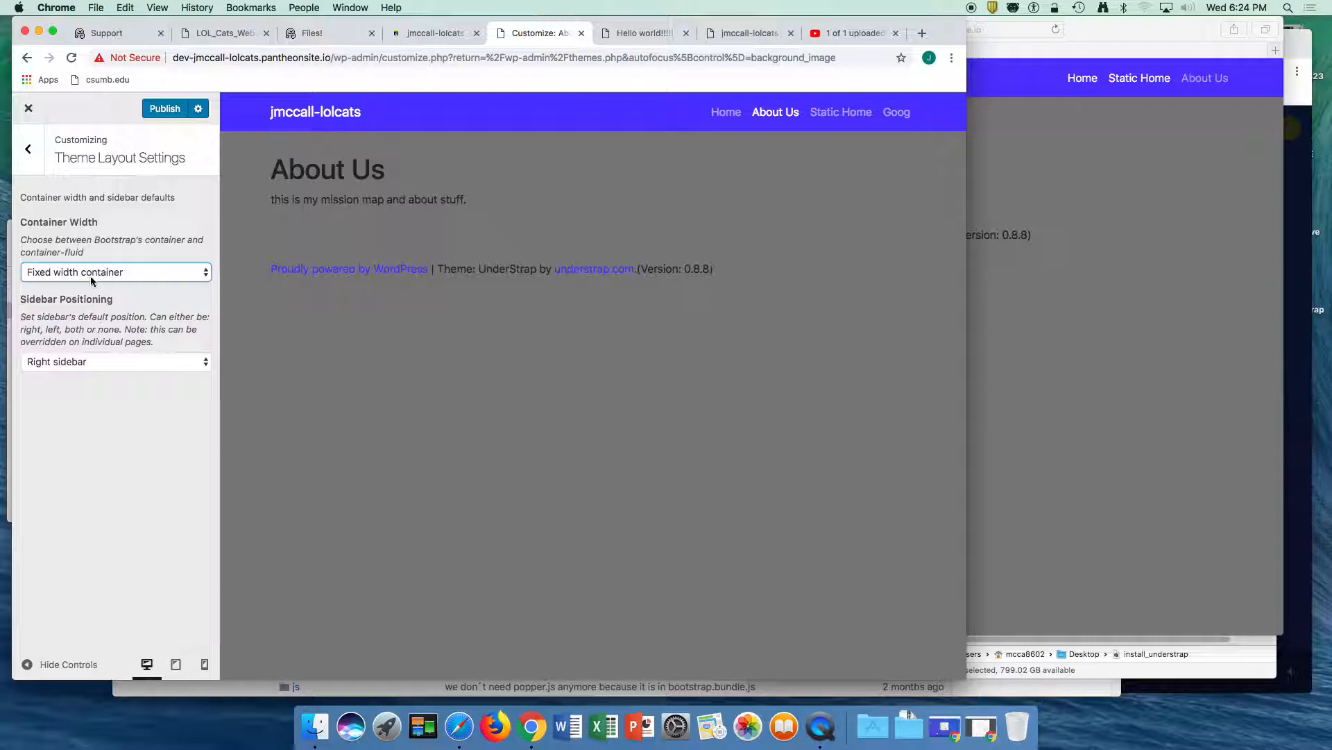
- Review the page layouts in the LOL_Cats_Website_Wireframes PDF, then glance at the assignment list and the Pantheon dashboard
click(311, 39)
click(222, 33)
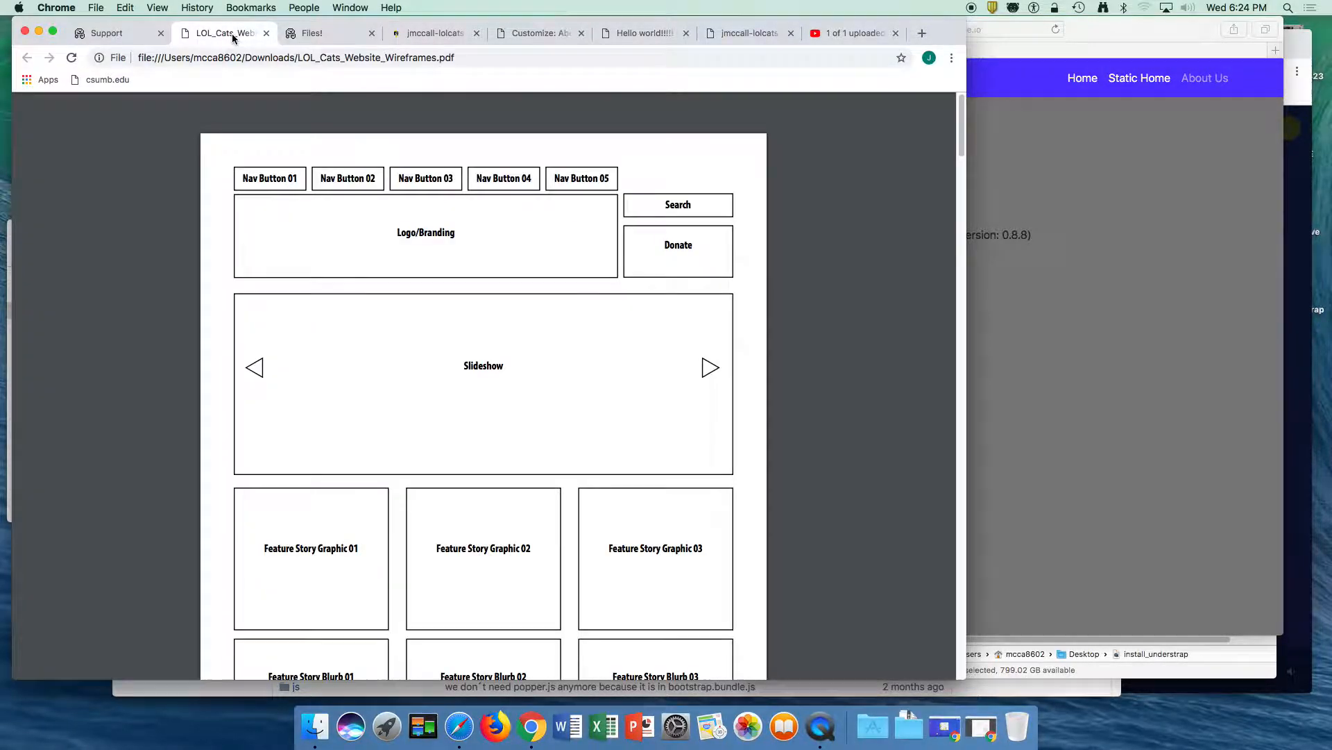
scroll(649, 389, down, 15)
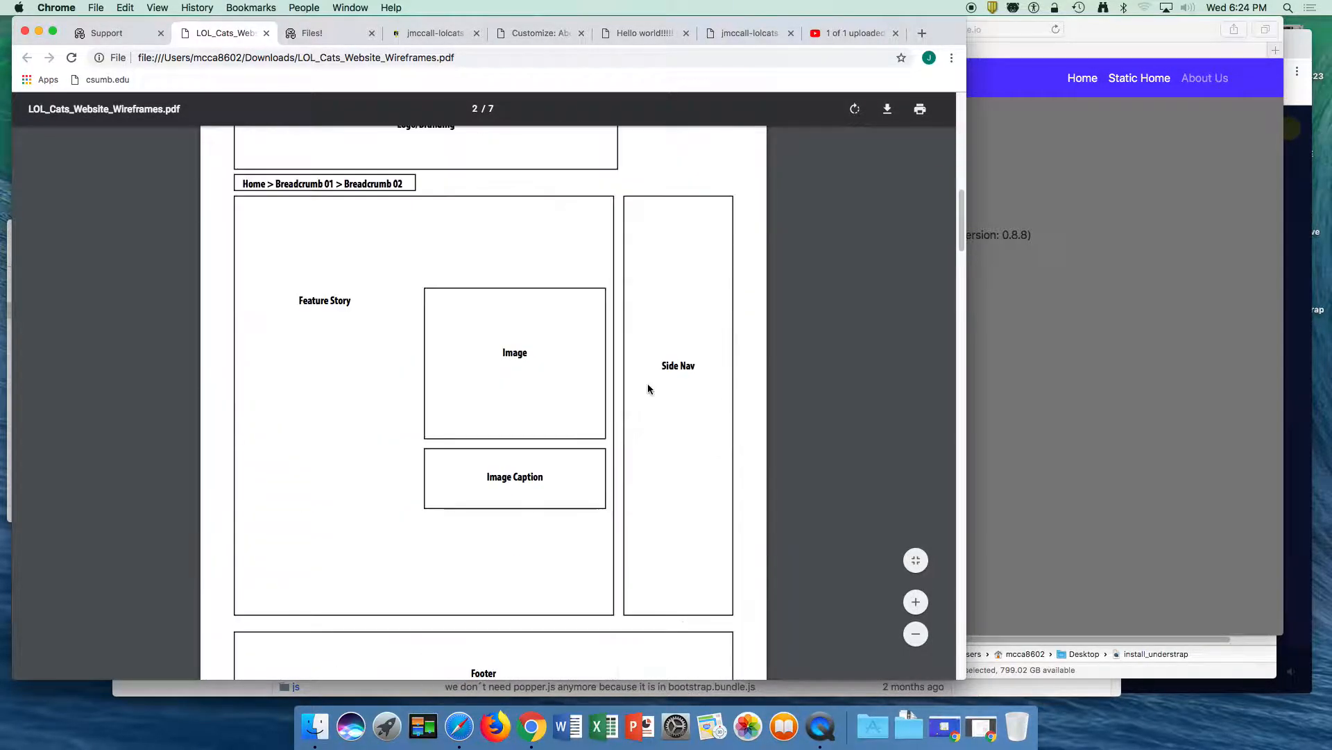
scroll(649, 388, up, 5)
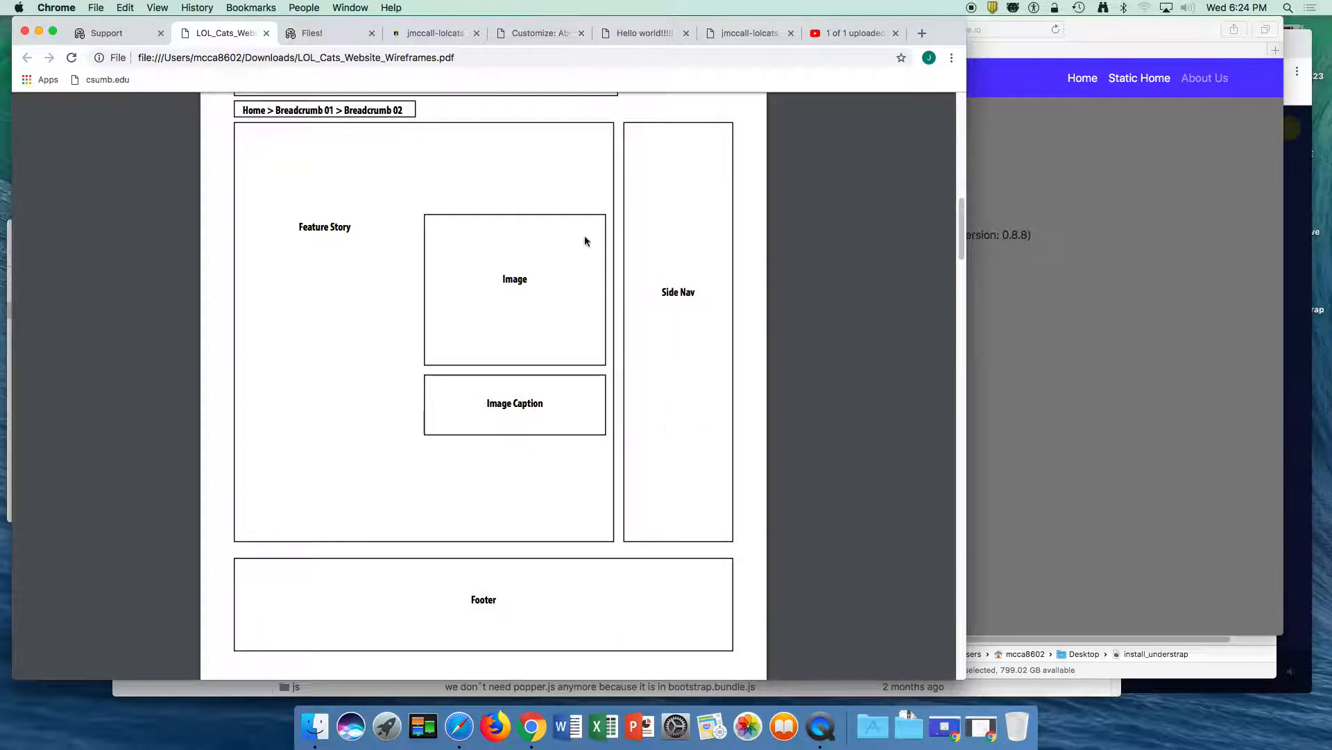
click(309, 34)
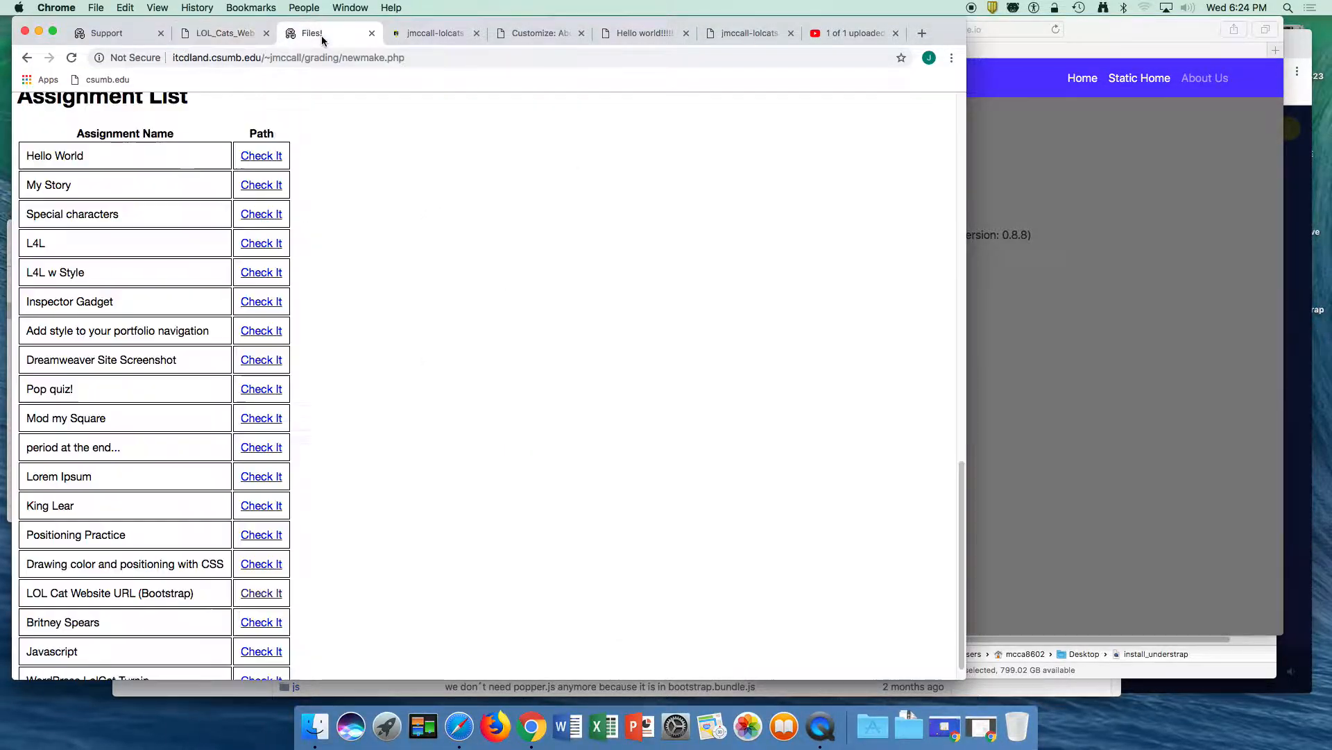
click(419, 36)
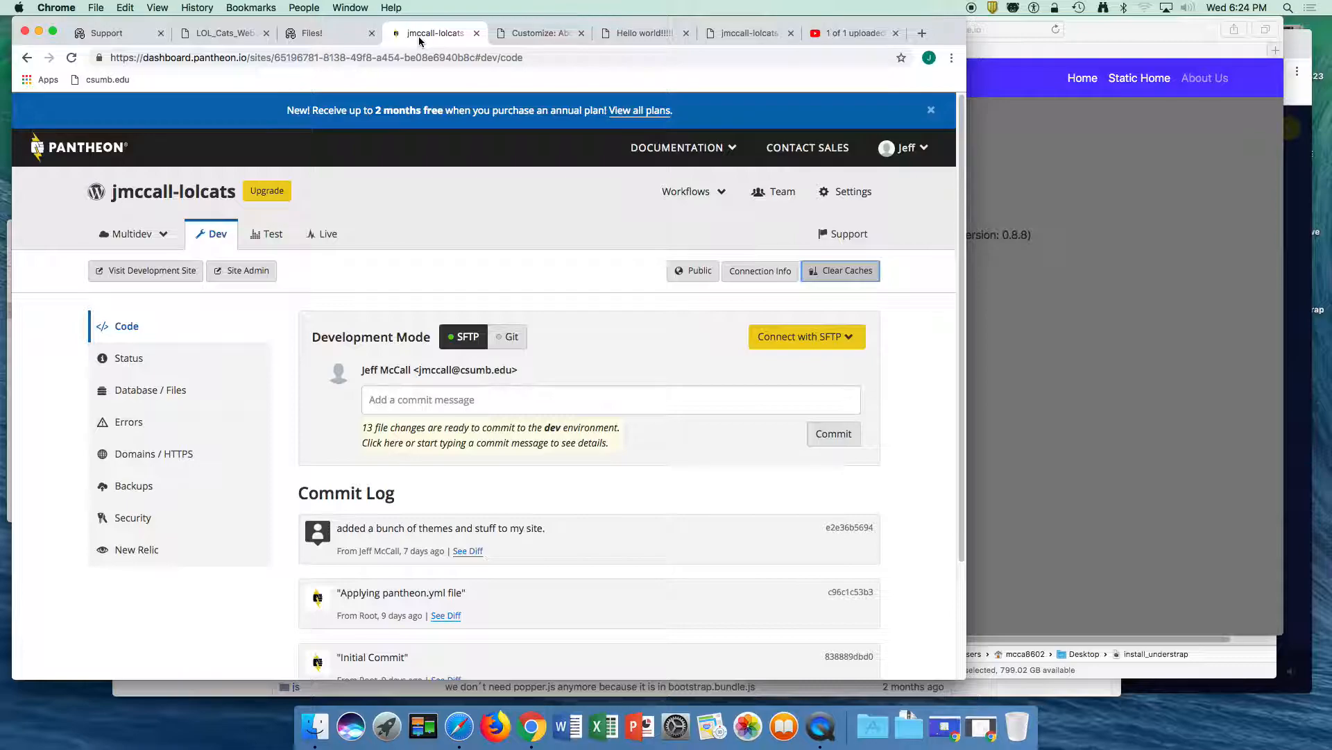
- Publish the theme layout change and return to the Customizer's main list of sections
click(546, 36)
click(164, 109)
click(28, 149)
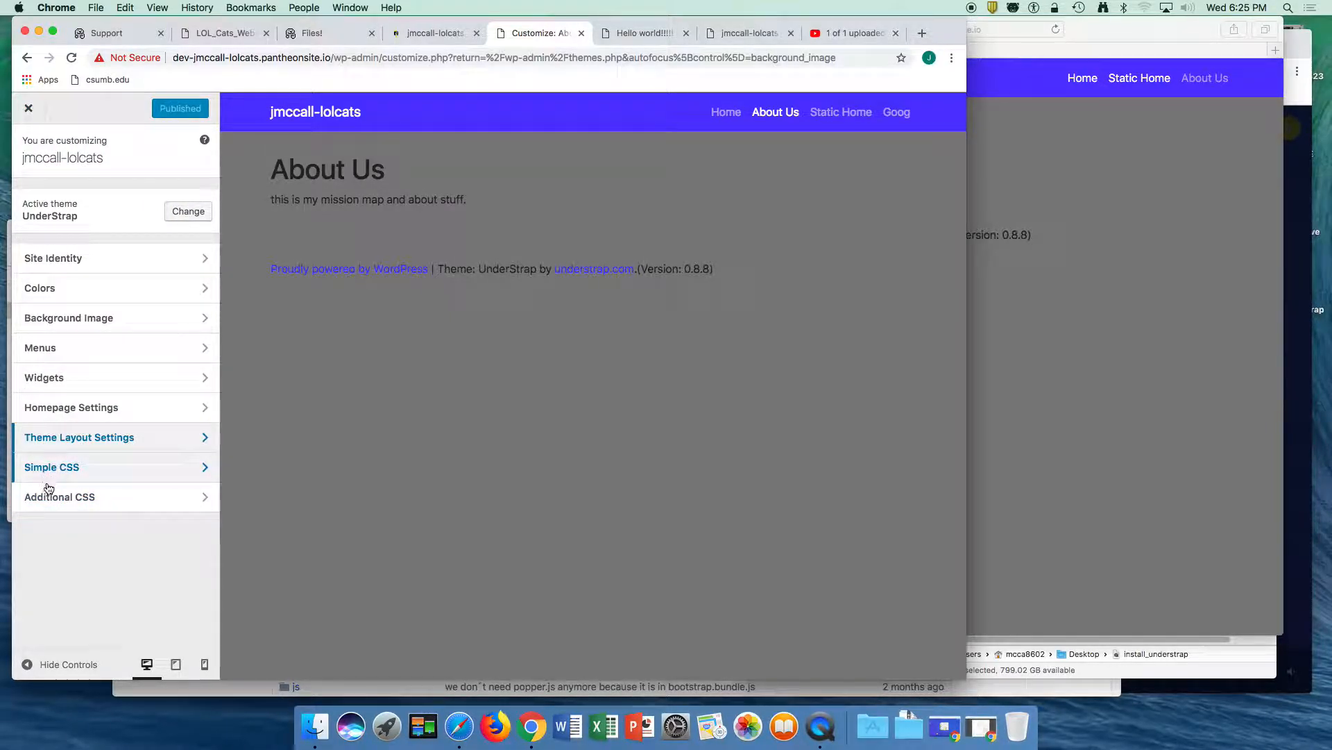
- Examine the Customizer's Simple CSS and Additional CSS sections
click(46, 467)
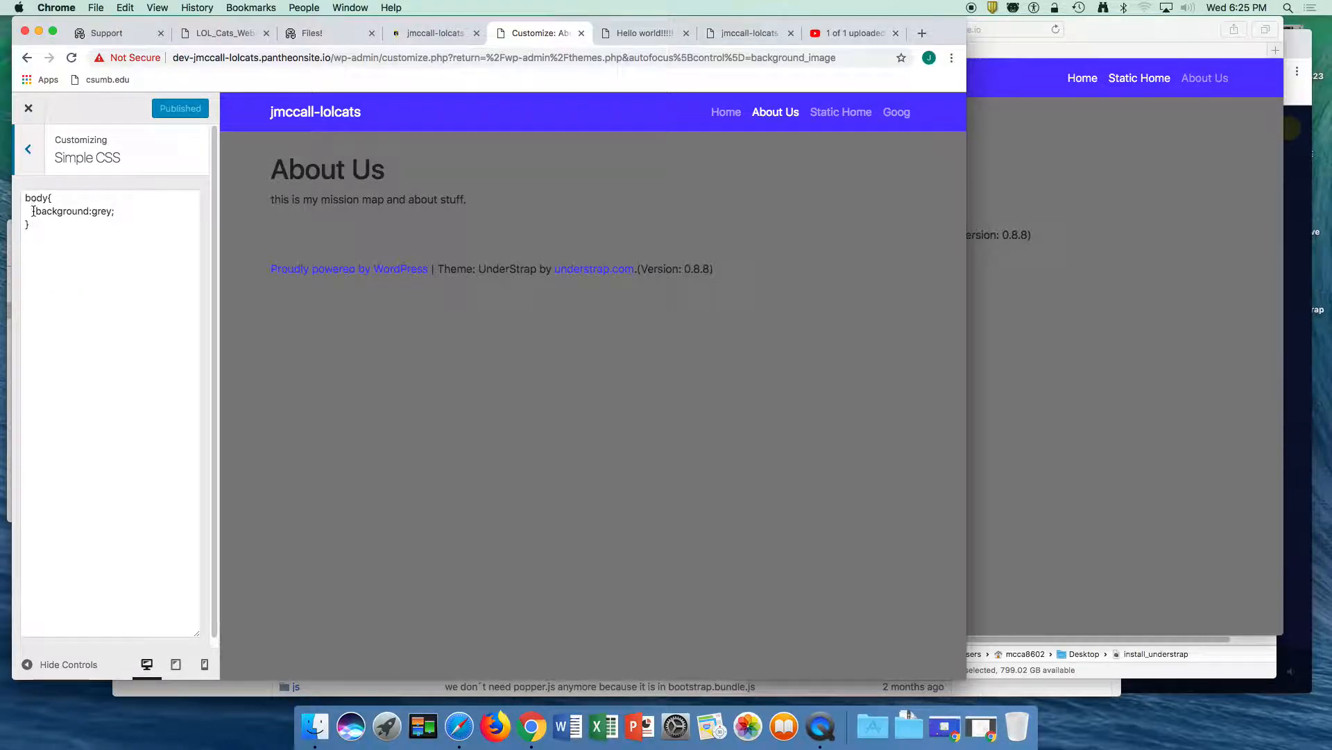
click(32, 151)
click(46, 502)
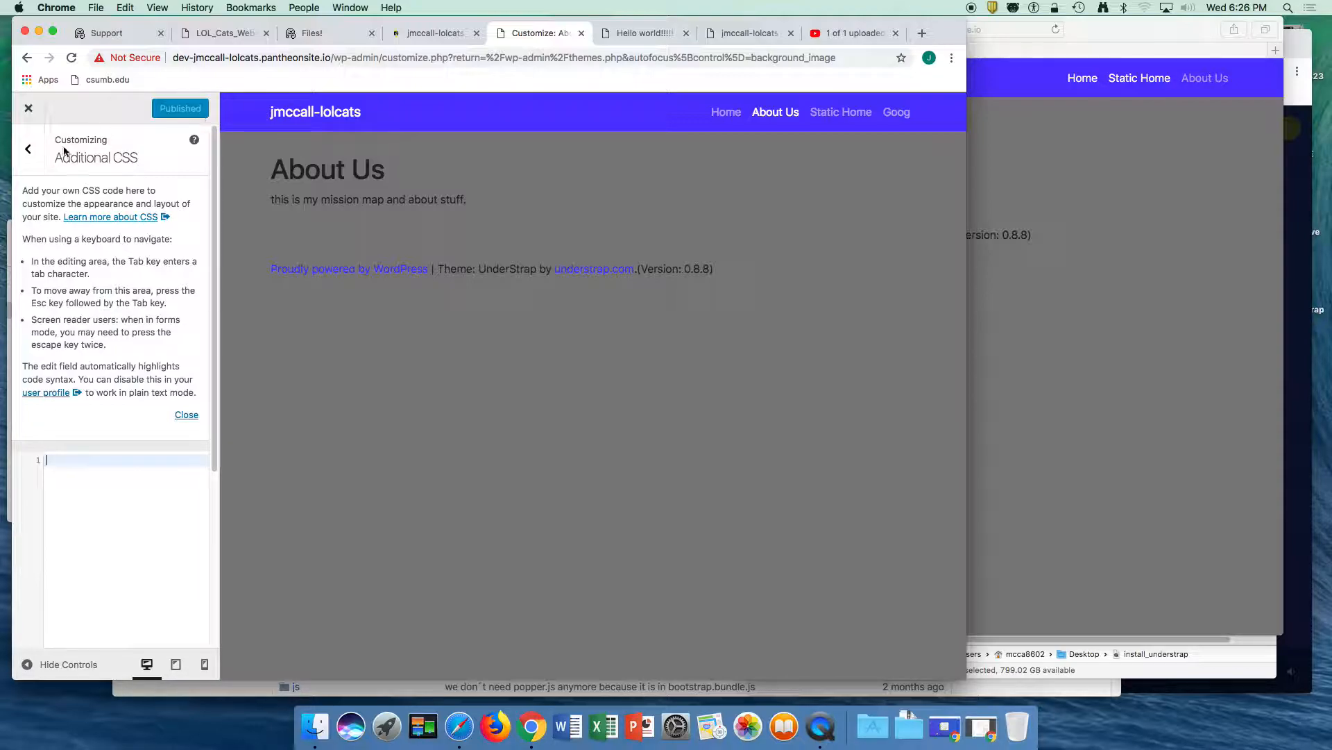
- Close and reopen the Customizer, clear the site title under Site Identity, and publish the change
click(29, 117)
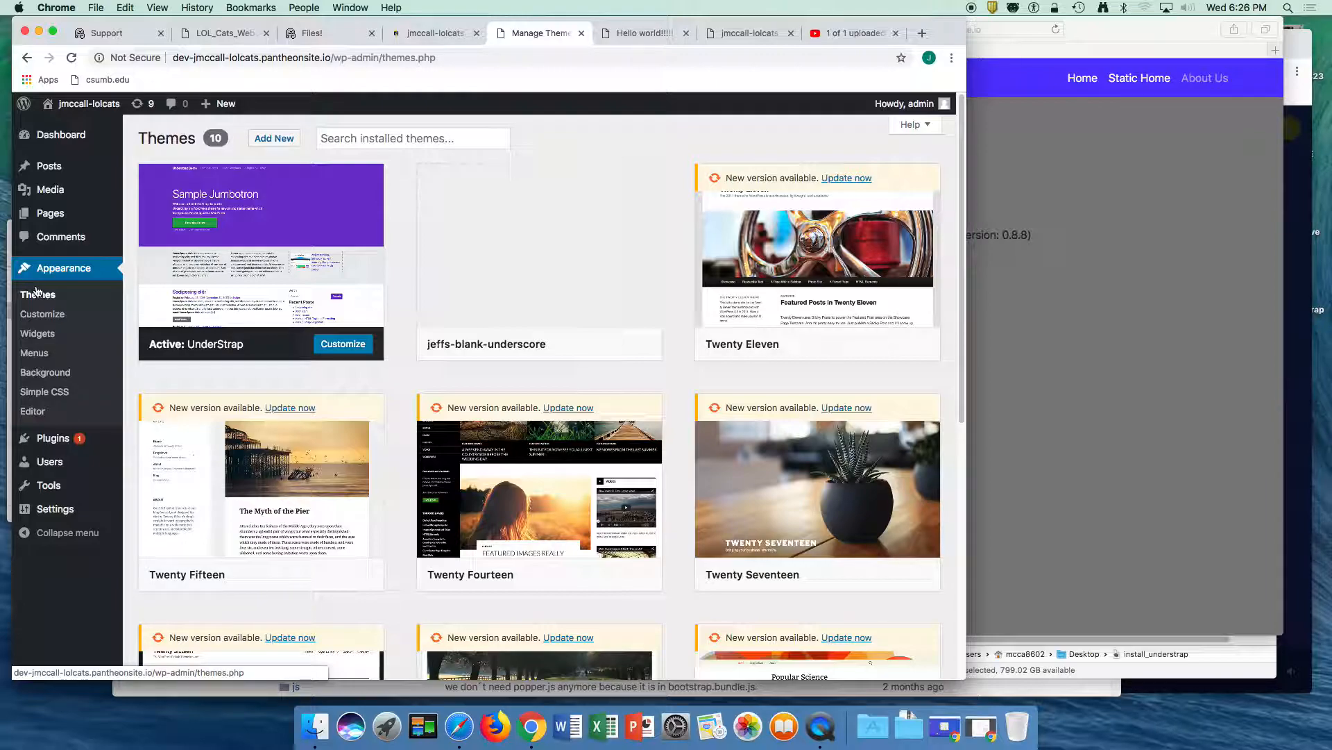
click(40, 318)
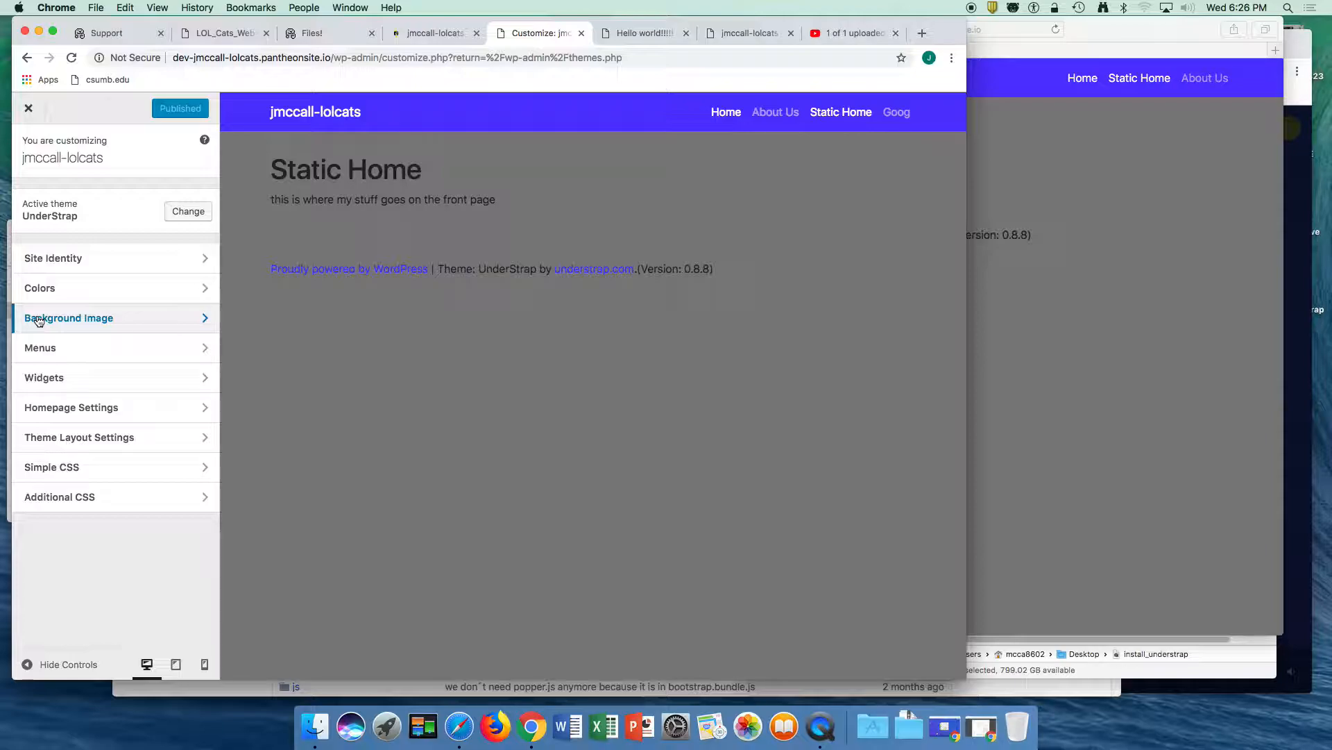
click(93, 258)
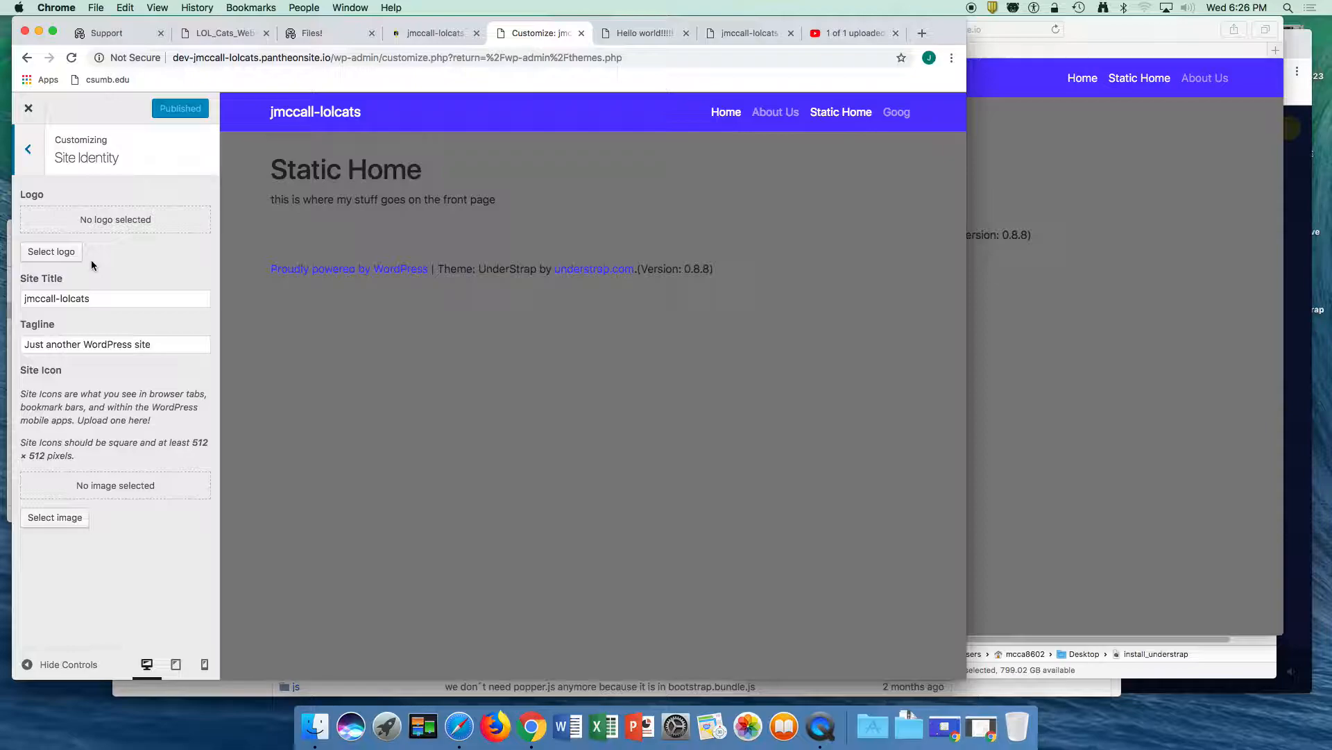
click(106, 301)
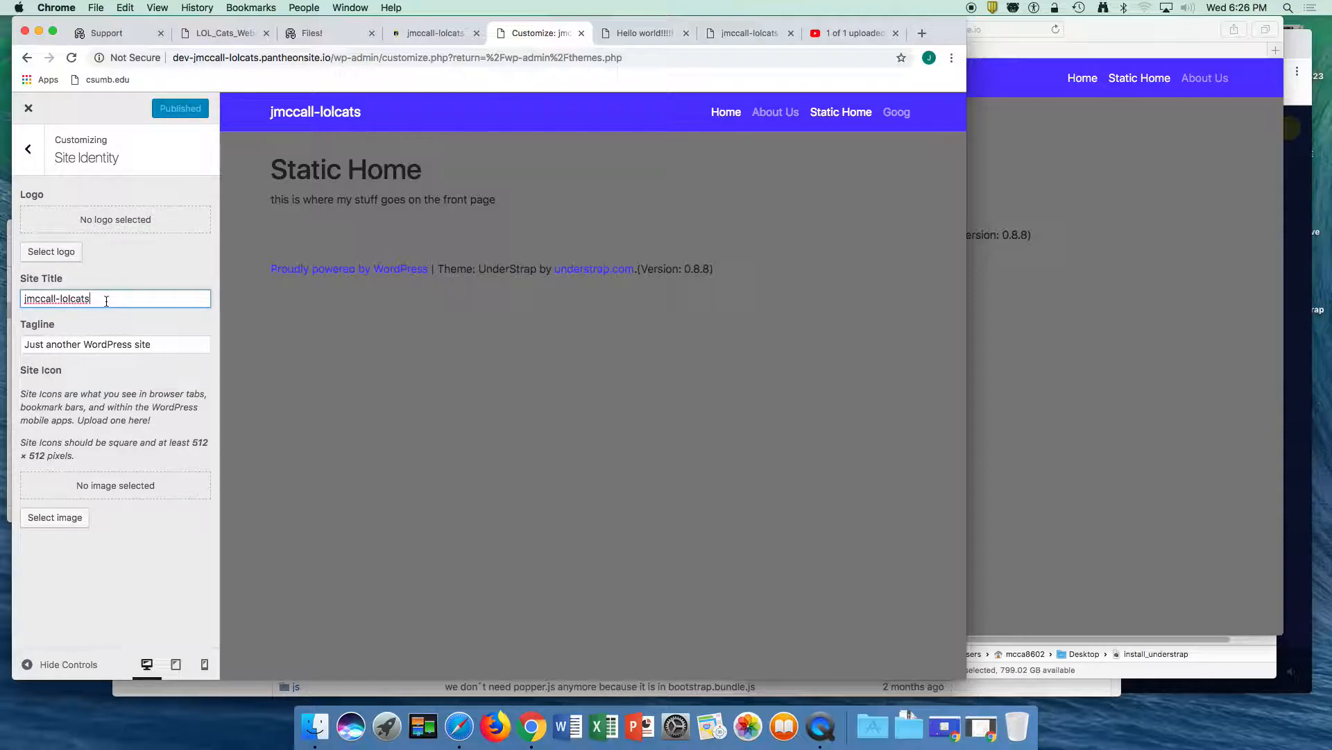
triple_click(106, 300)
key(BackSpace)
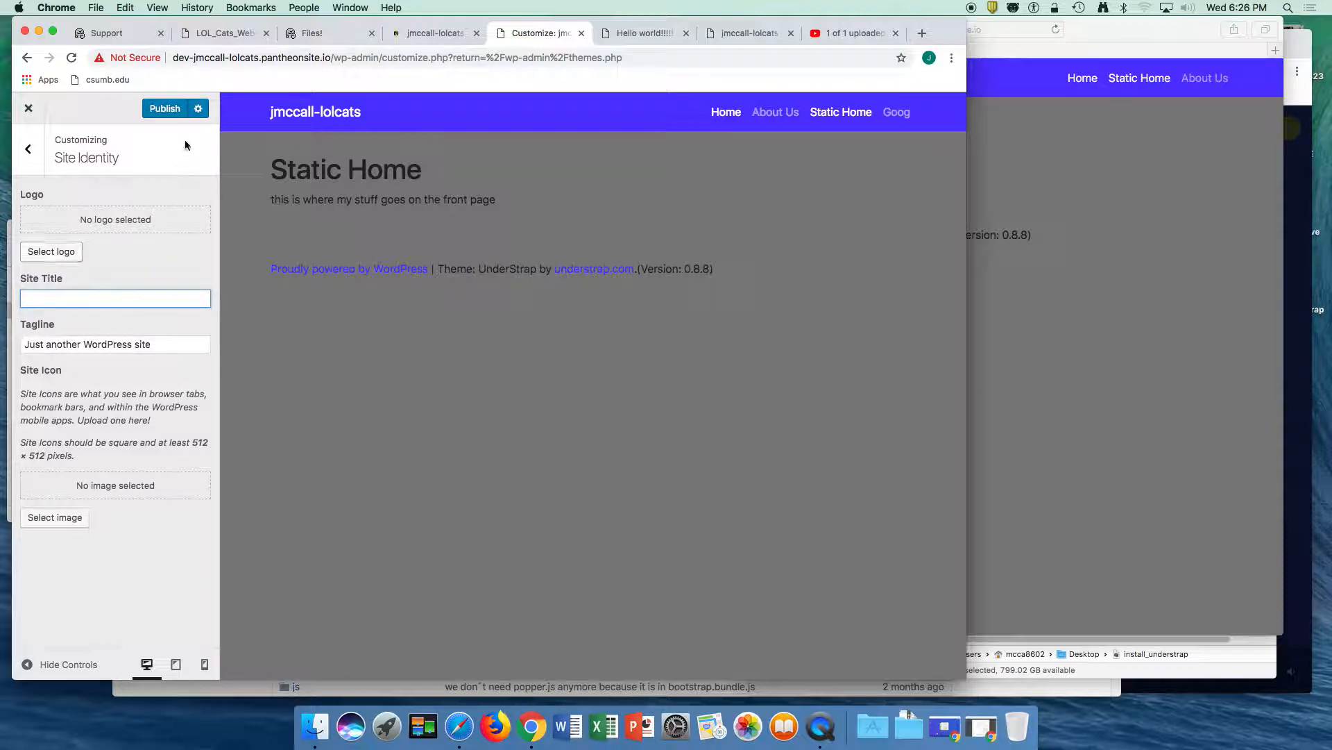
click(198, 111)
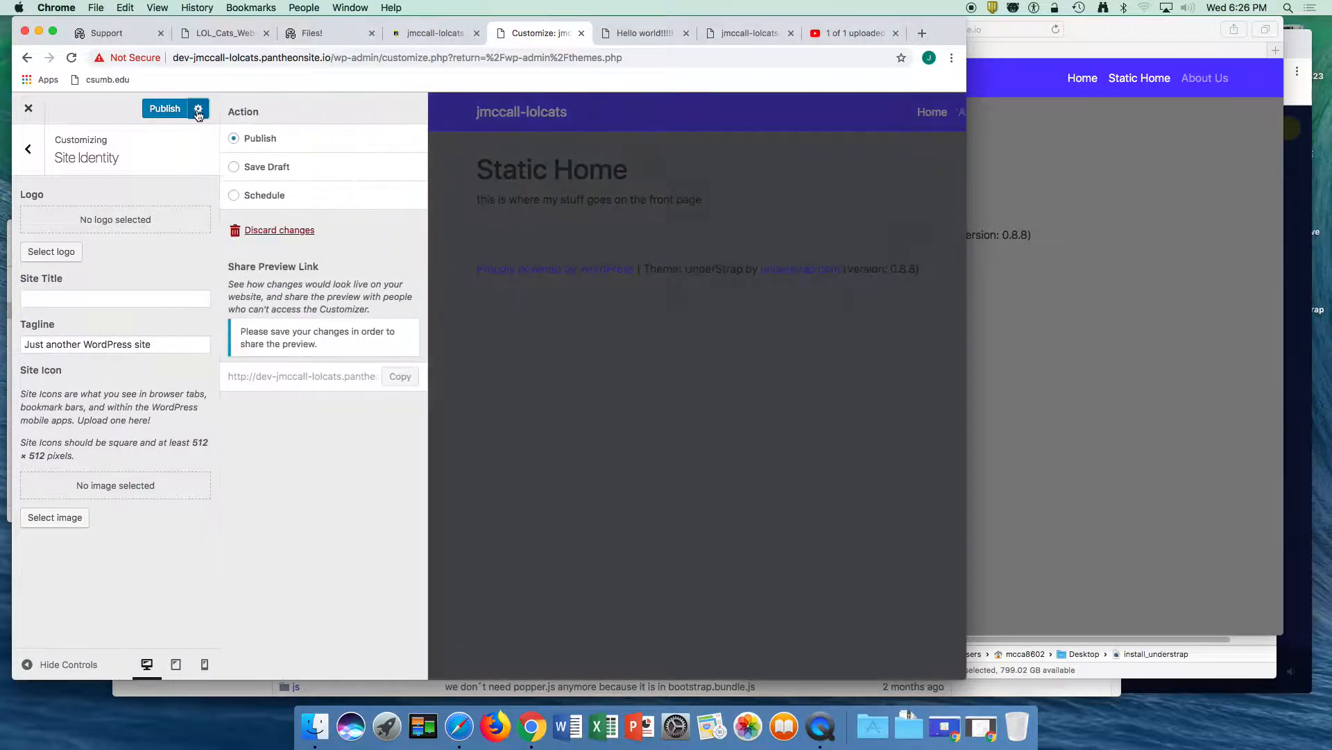
click(175, 112)
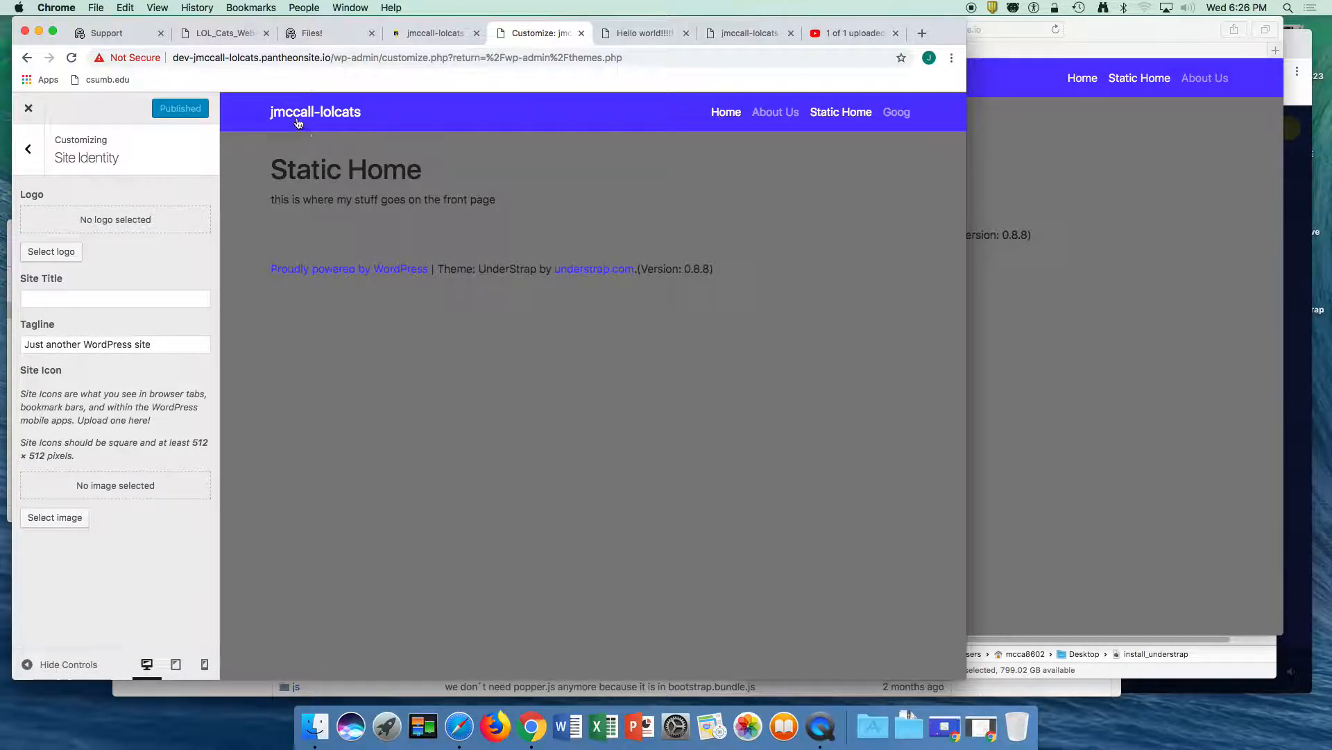
- Clear the Dev environment's caches in the Pantheon dashboard and reload the live site in Safari
click(623, 33)
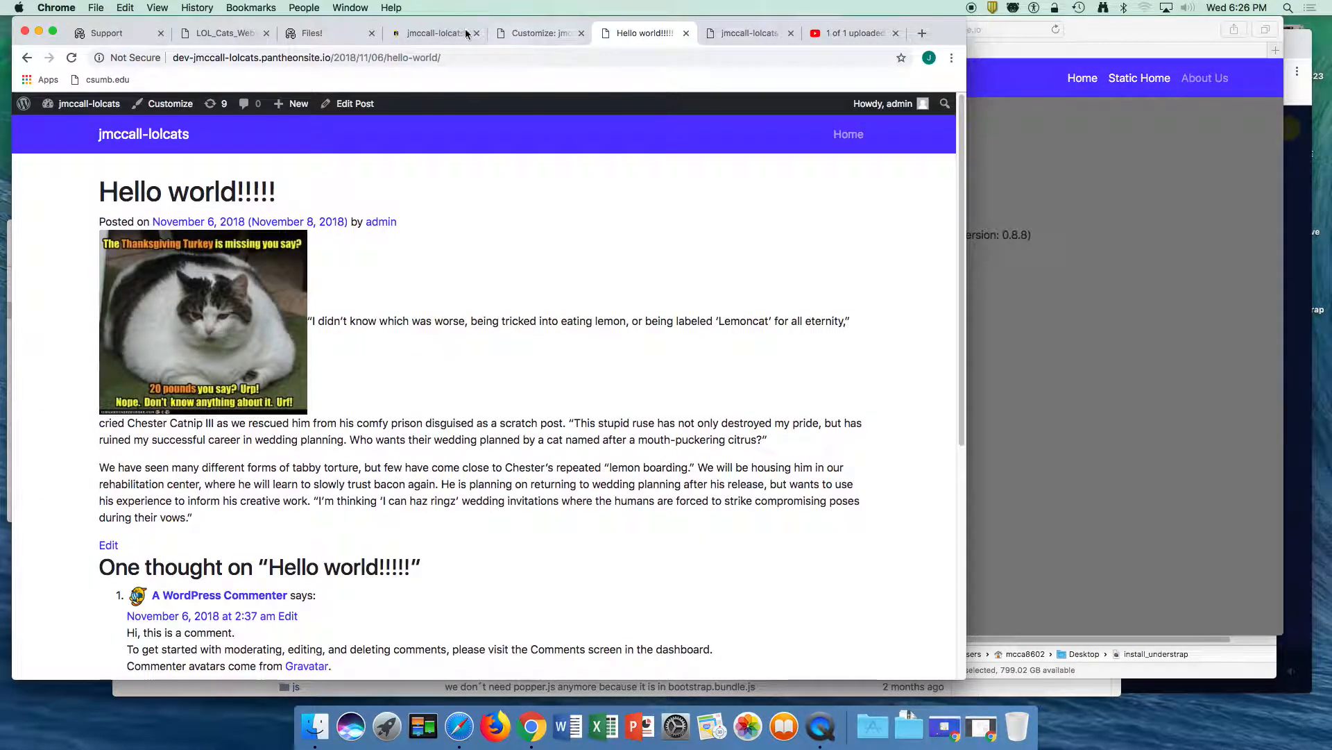
click(452, 33)
click(843, 271)
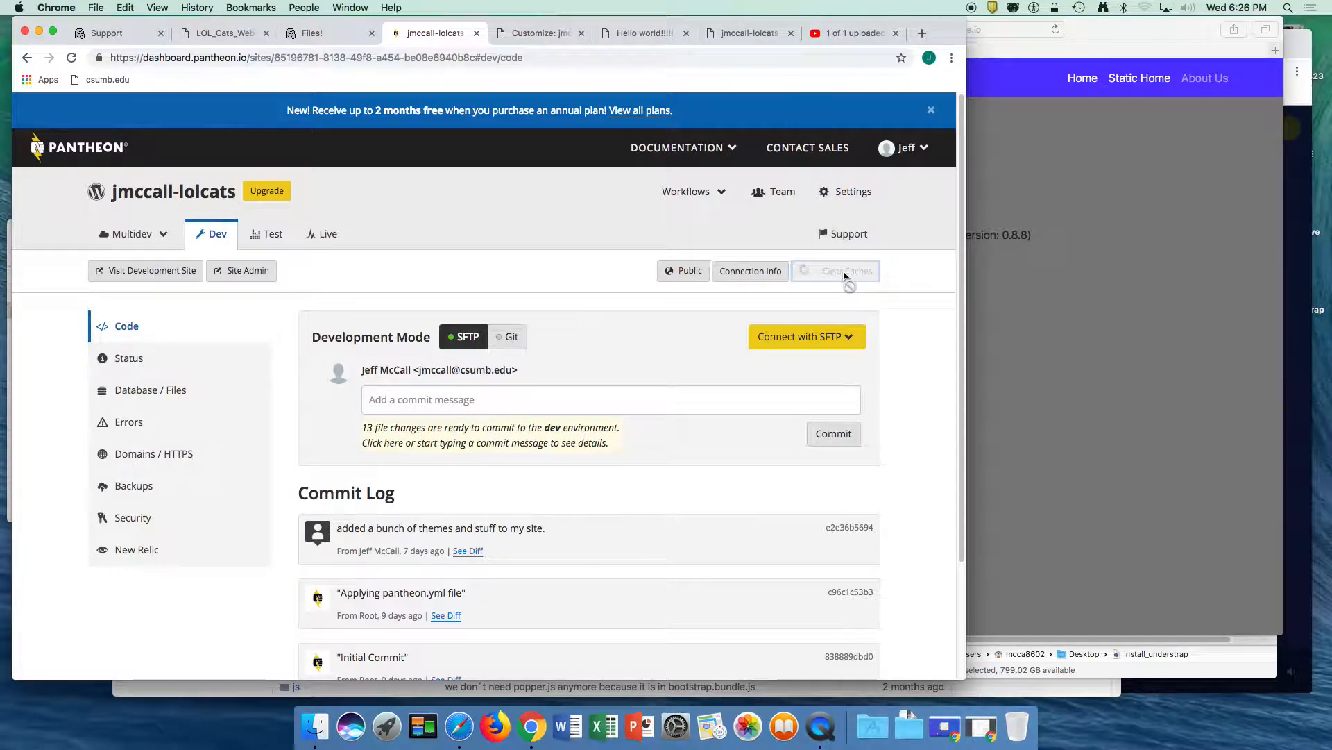
click(1008, 56)
click(936, 28)
key(Return)
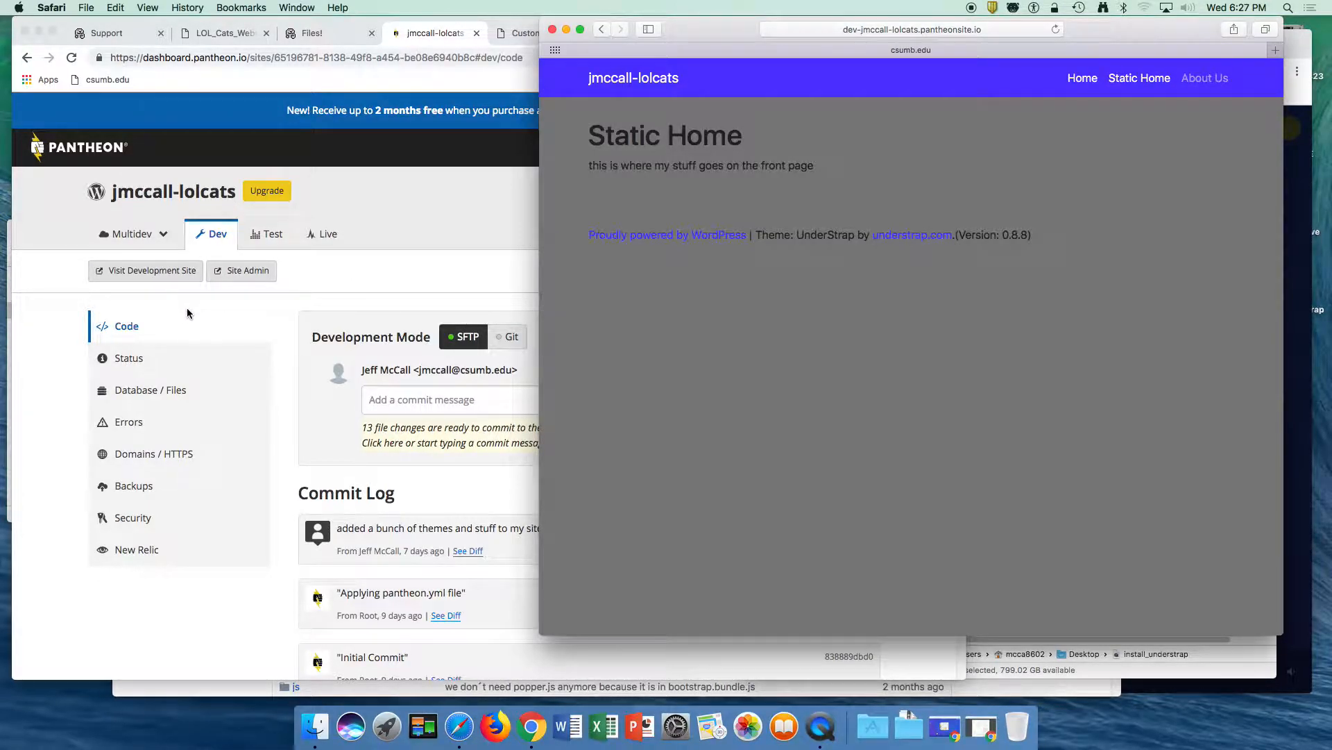
- Look for a way to inspect the site title link in Safari's navigation bar
ctrl+click(627, 79)
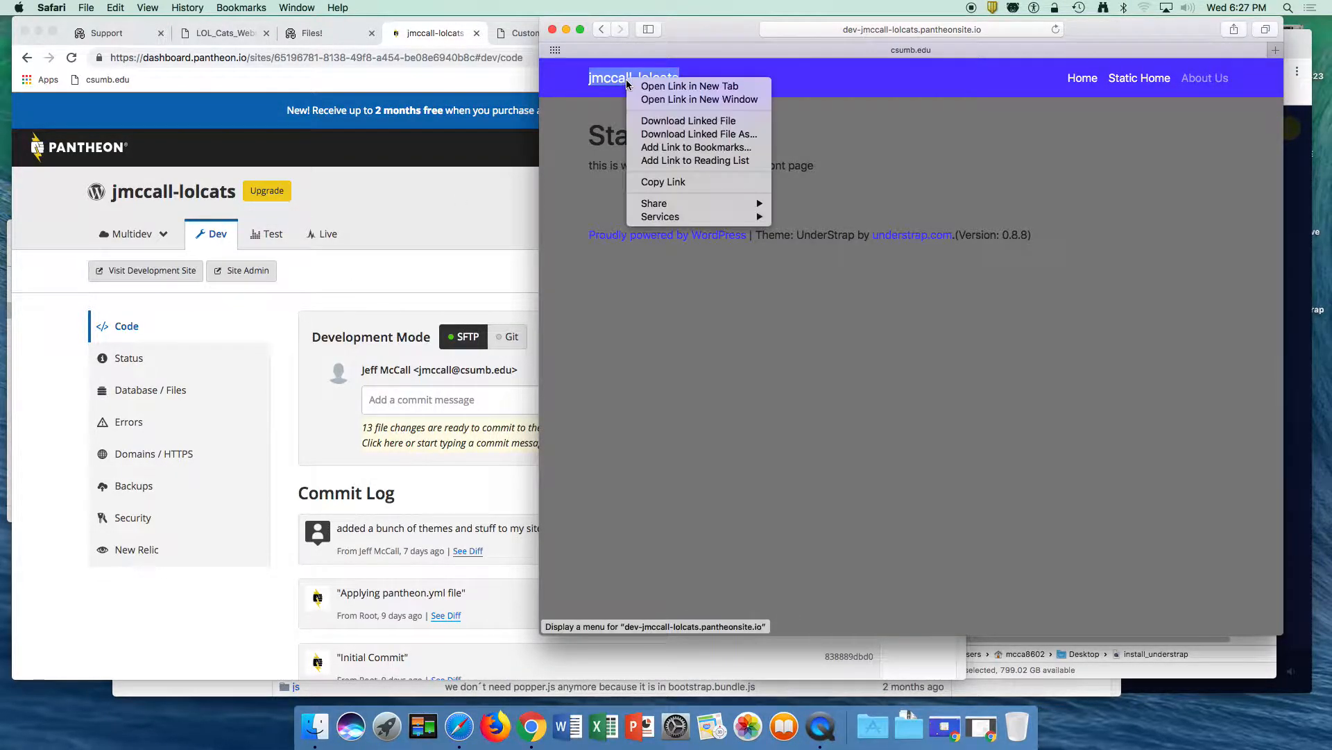
click(582, 122)
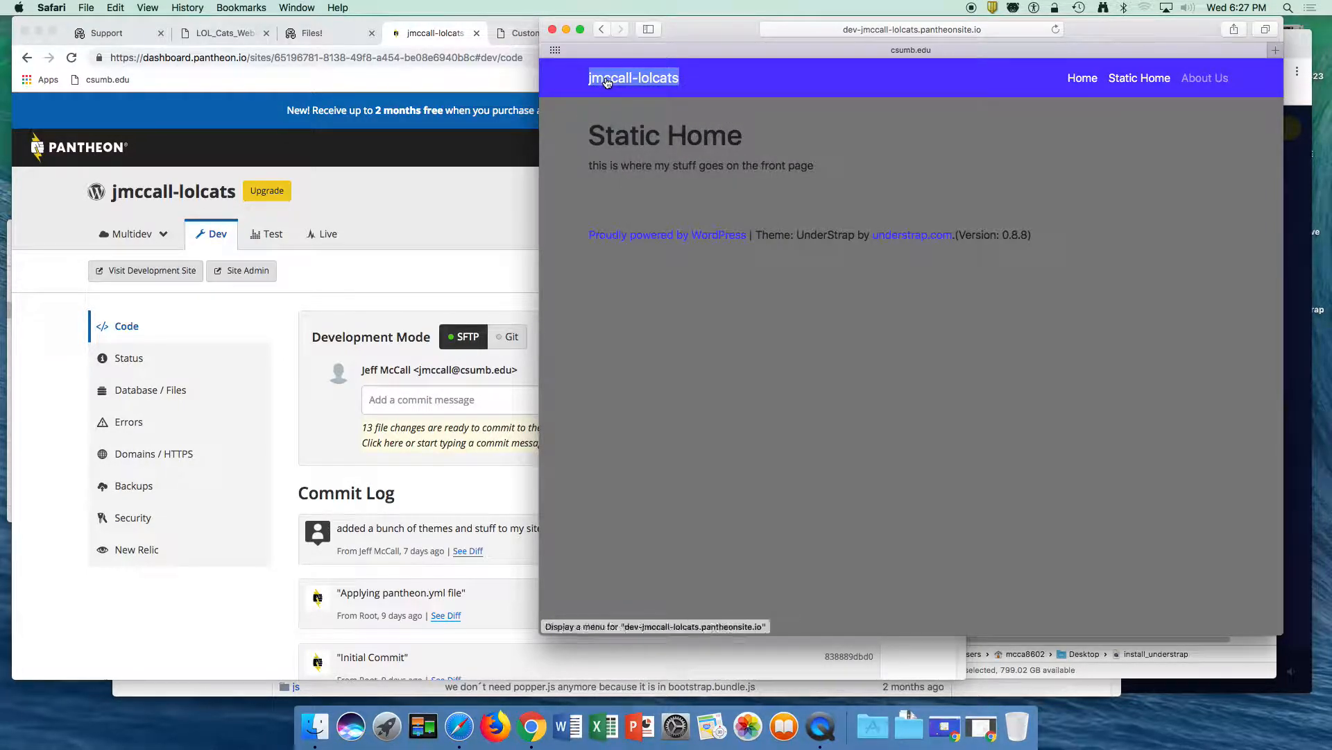
ctrl+click(606, 81)
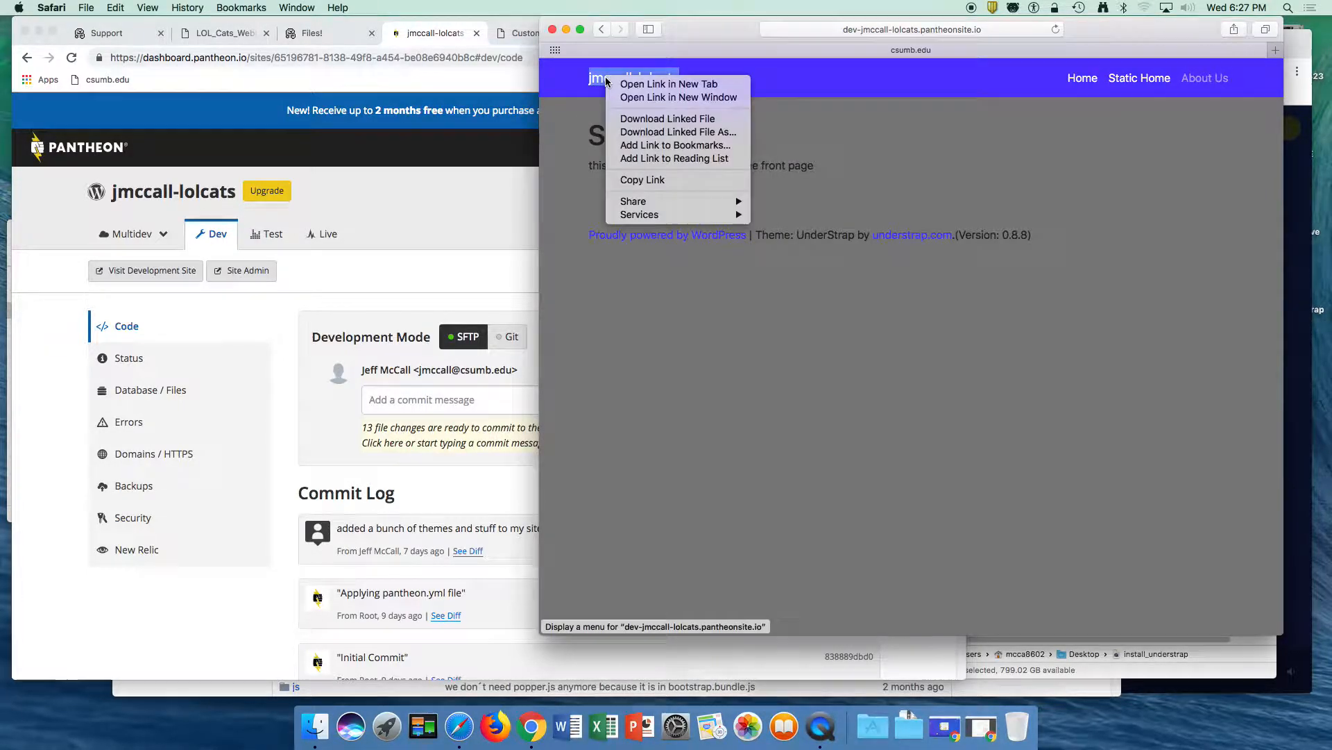
click(594, 161)
click(297, 7)
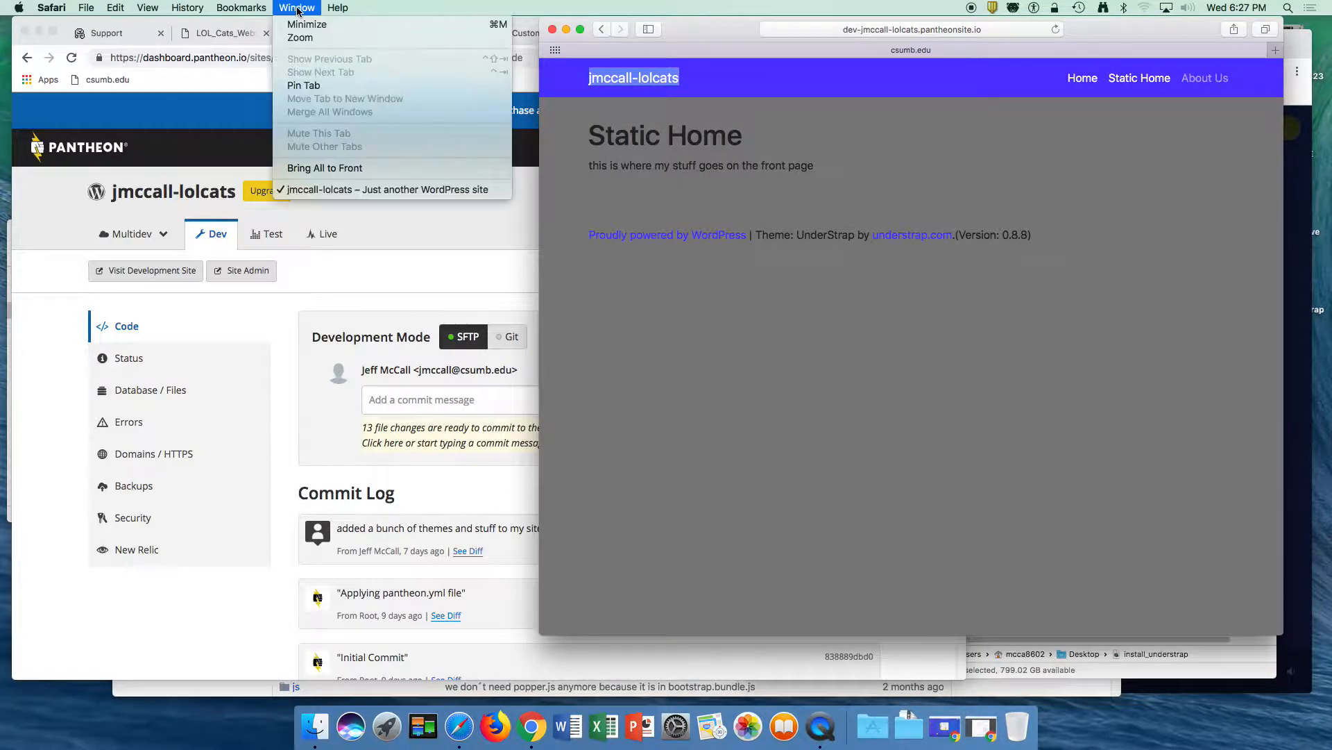
click(243, 101)
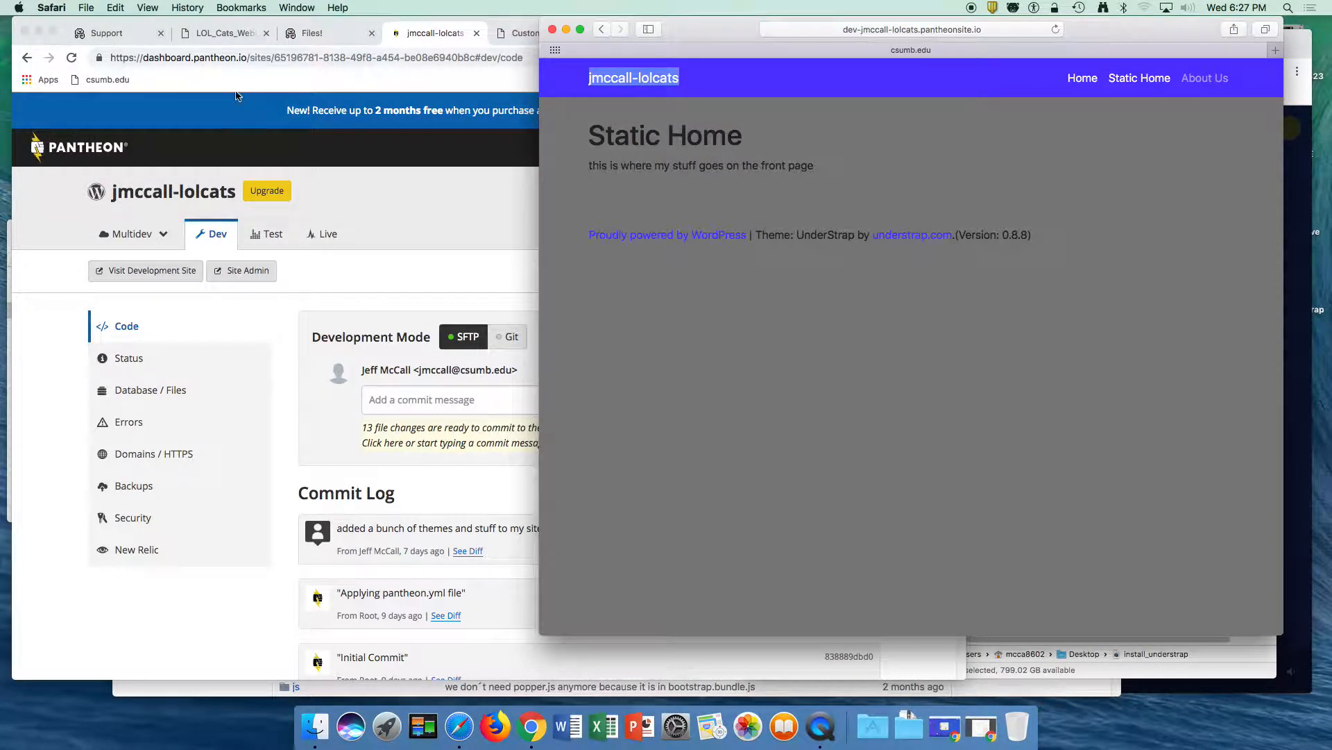
- Switch back to Chrome and reload the "Hello world!!!!!" post to check the navigation bar
click(243, 101)
click(640, 34)
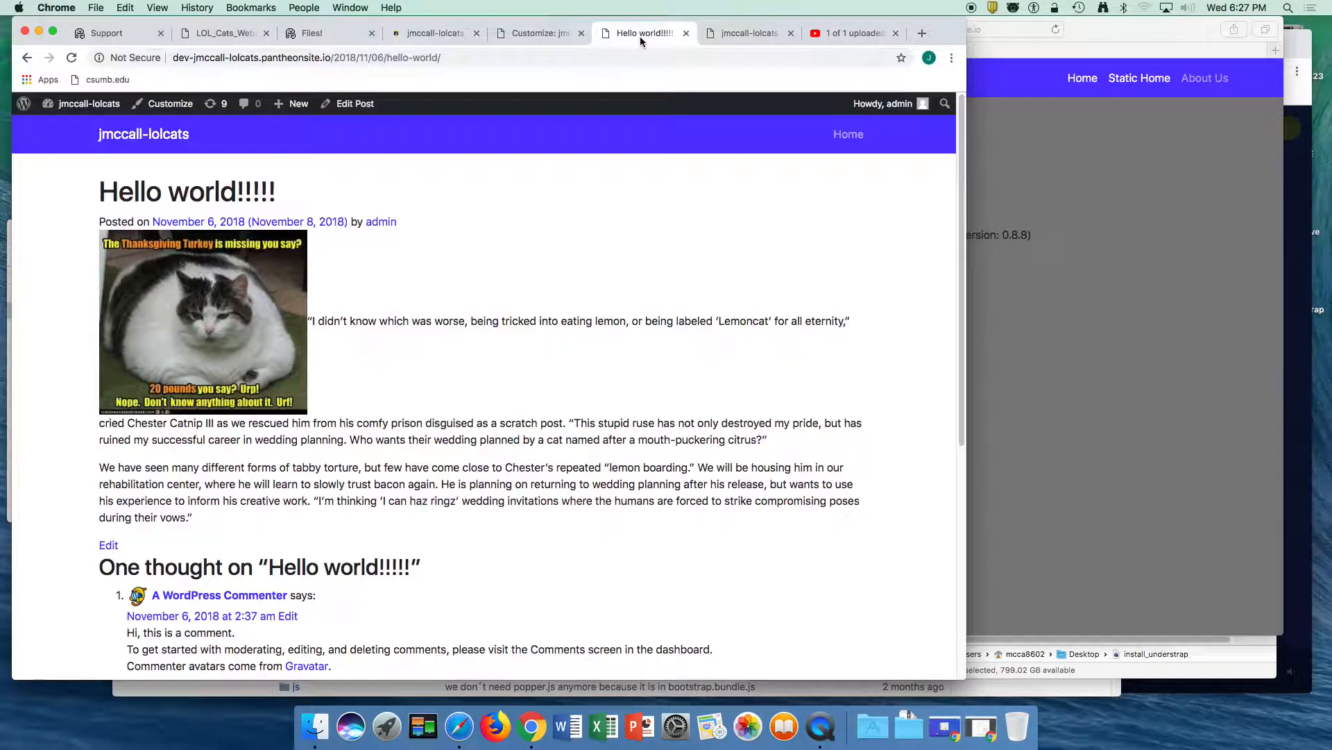
click(503, 58)
key(Return)
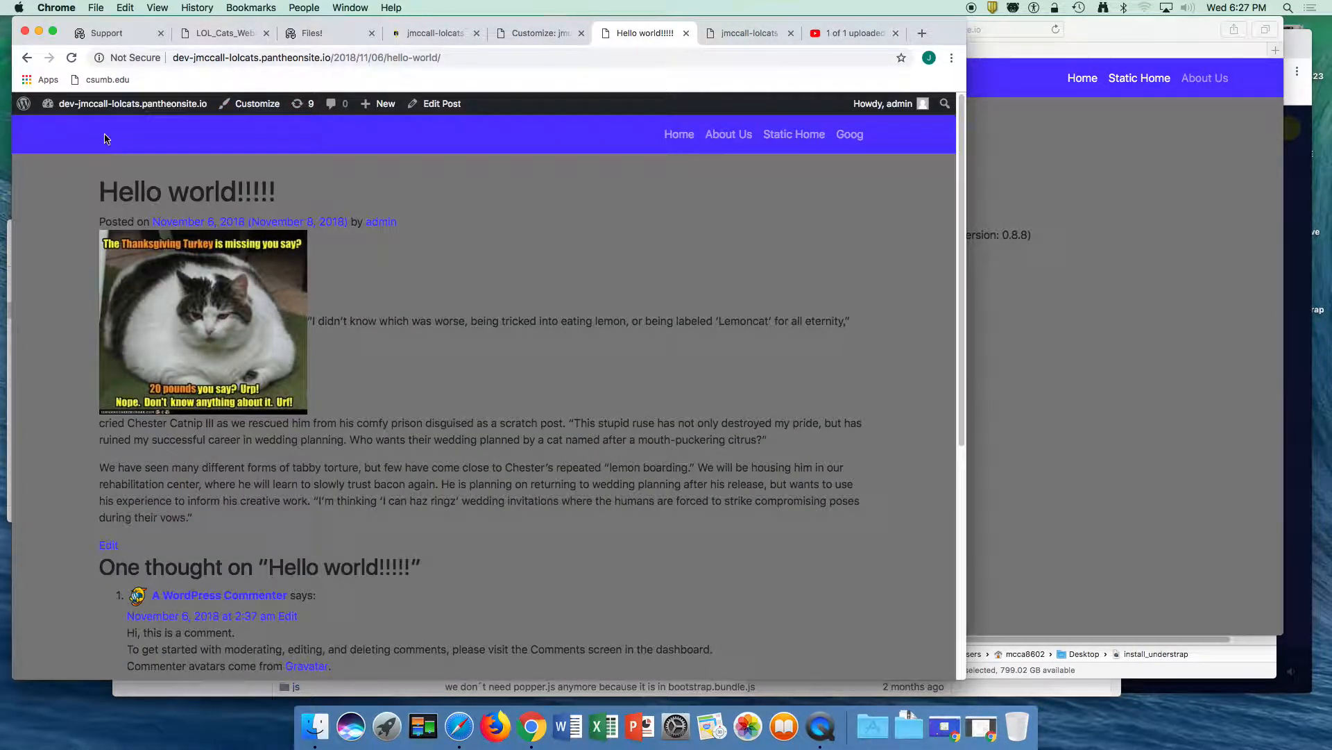
- Inspect the navigation bar in the developer tools and expand its nav element and container div
right_click(687, 149)
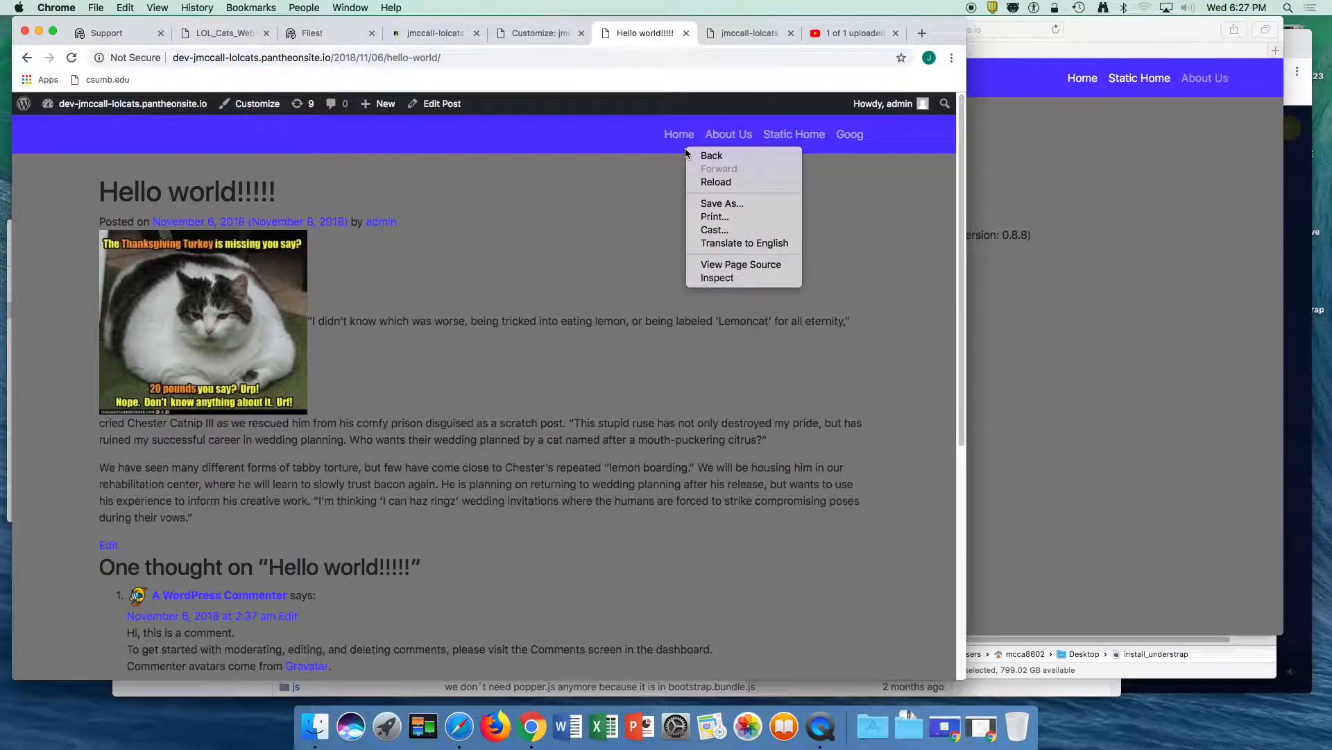
click(703, 279)
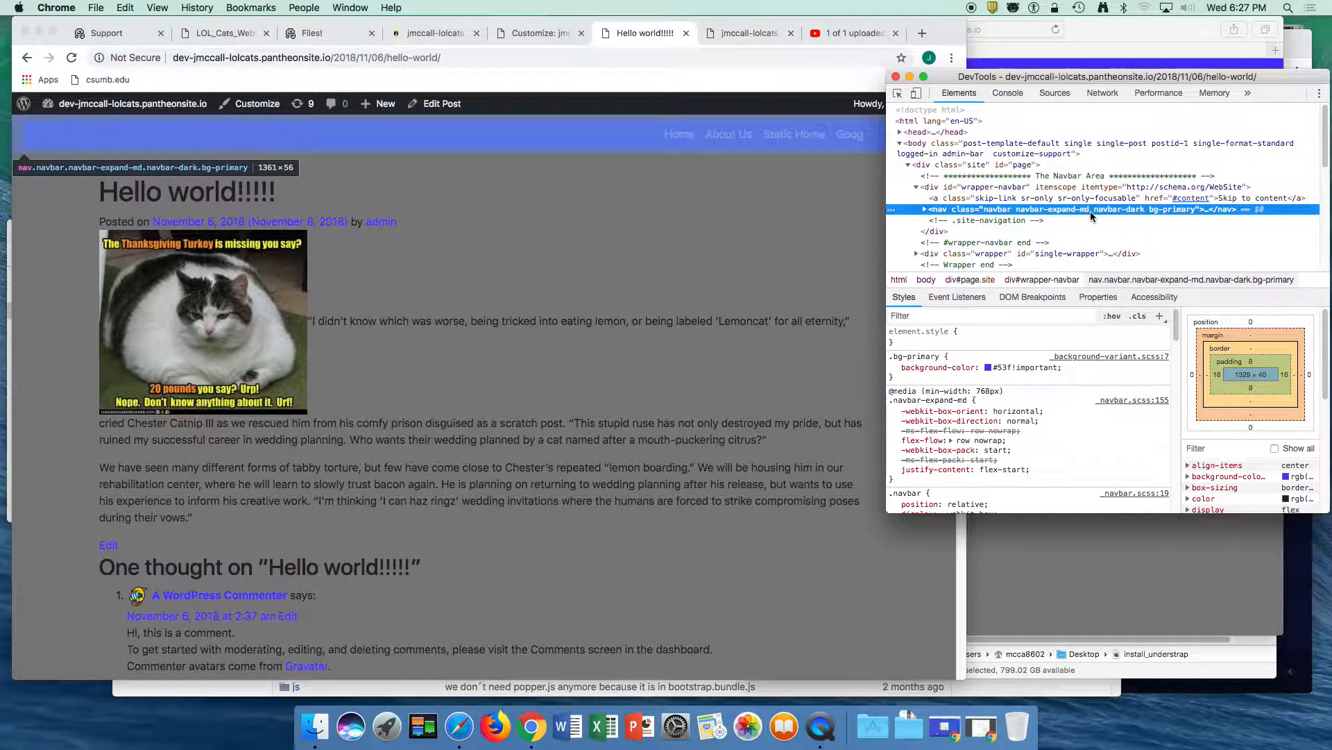
click(924, 209)
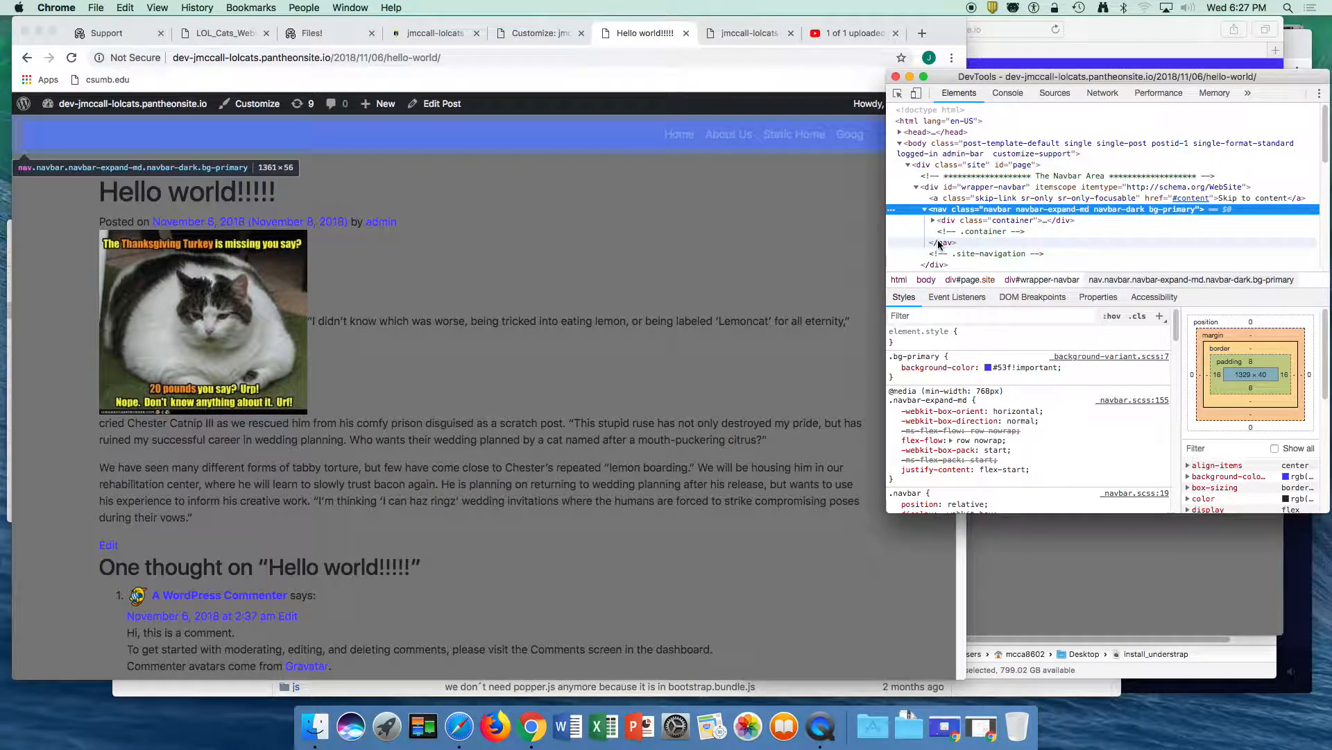
click(975, 220)
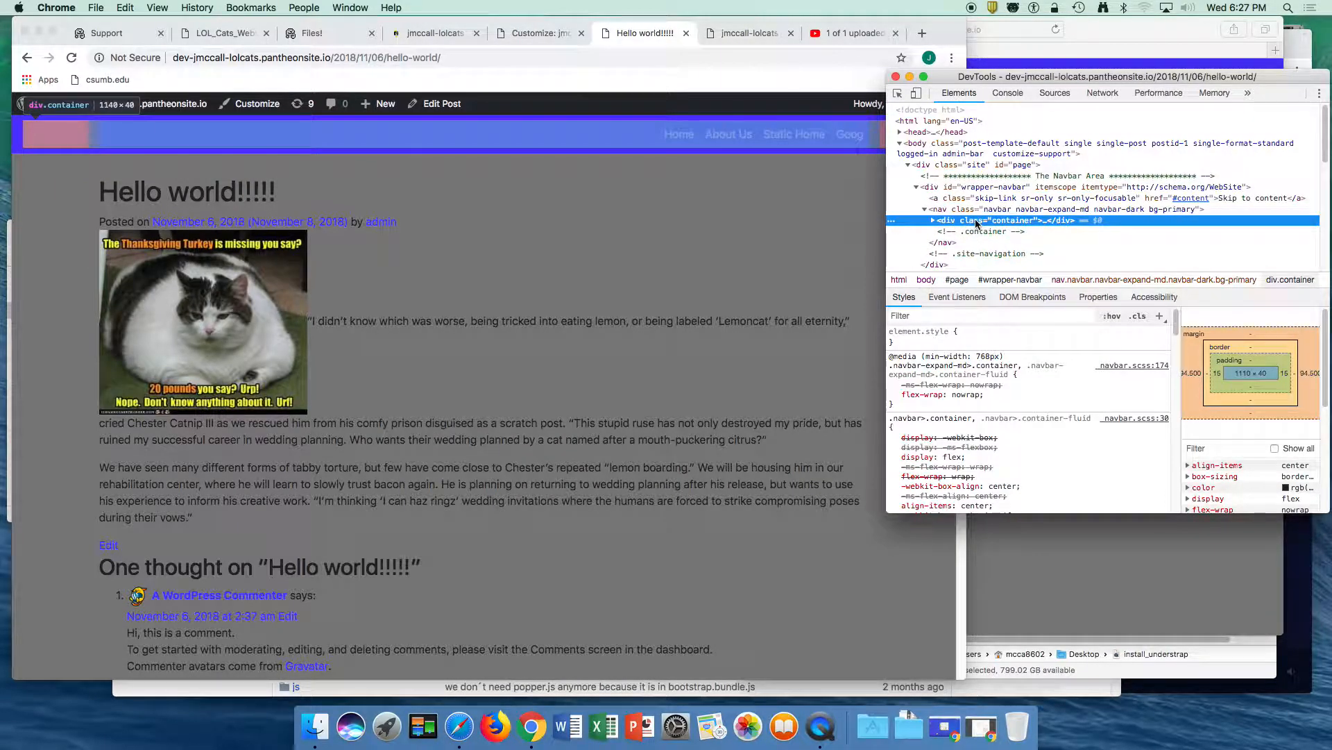
click(932, 221)
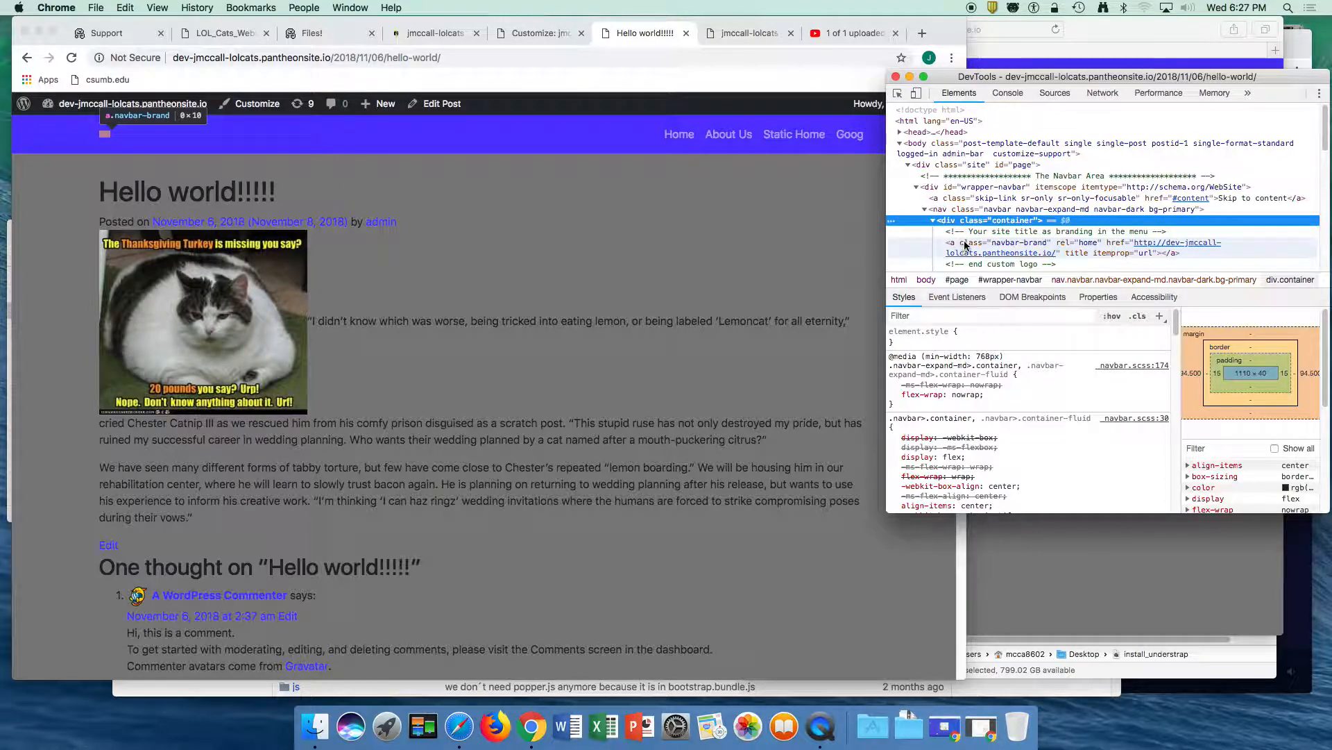
- Enlarge the developer tools window and expand the navbarNavDropdown div and its main-menu list to show the menu items
drag(1000, 81, 927, 30)
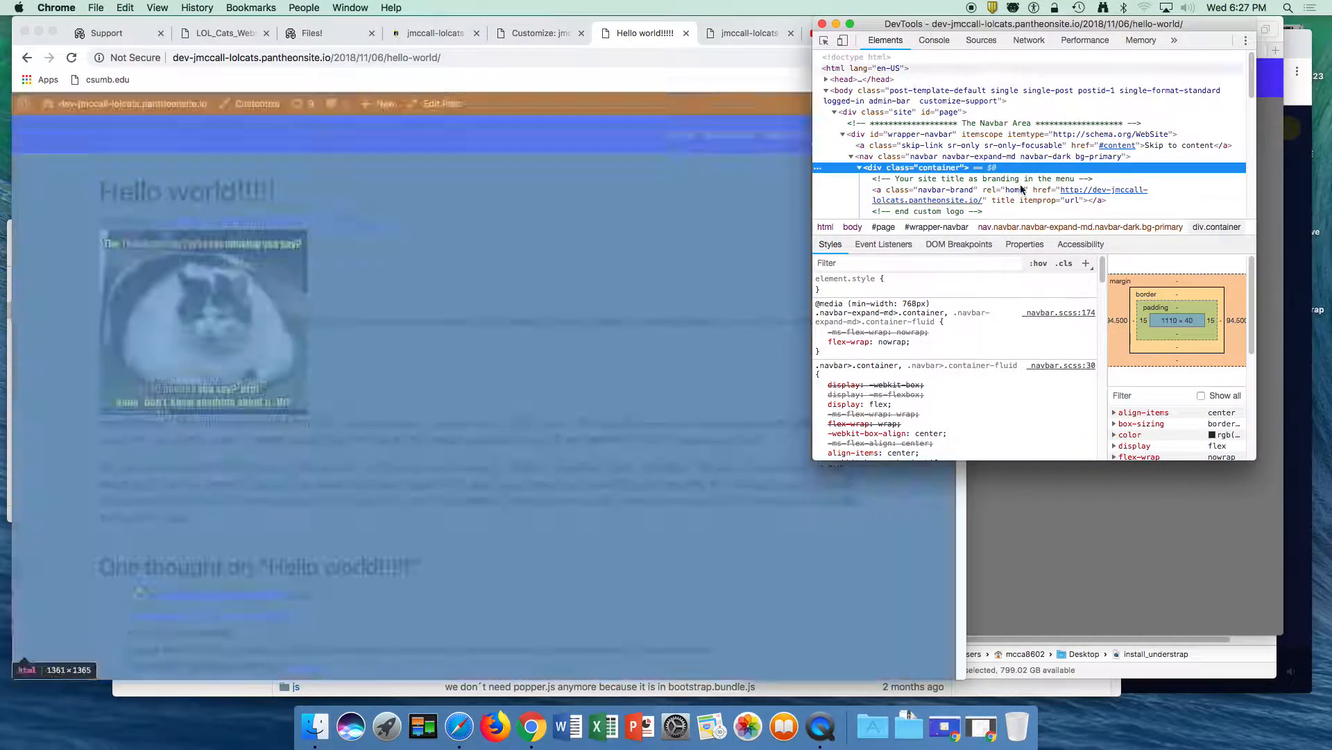
drag(1253, 460, 1281, 716)
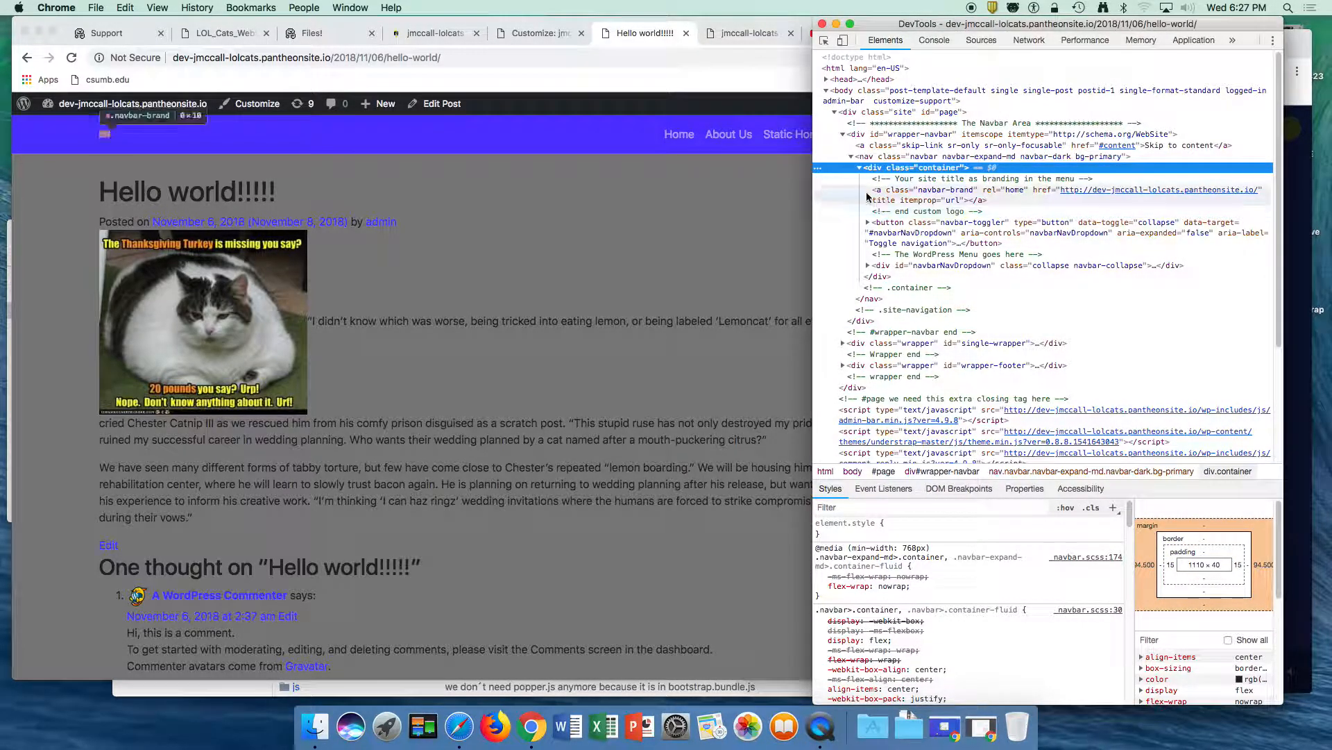
click(869, 267)
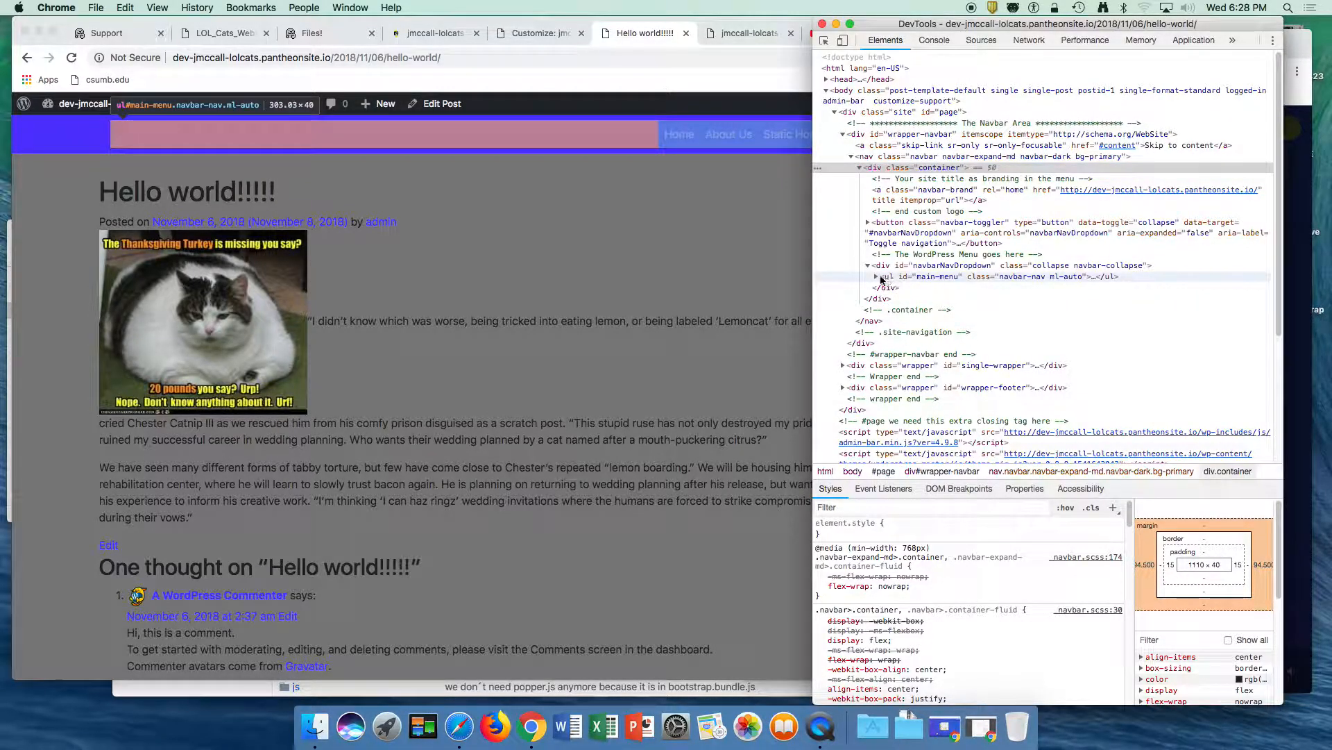
click(873, 277)
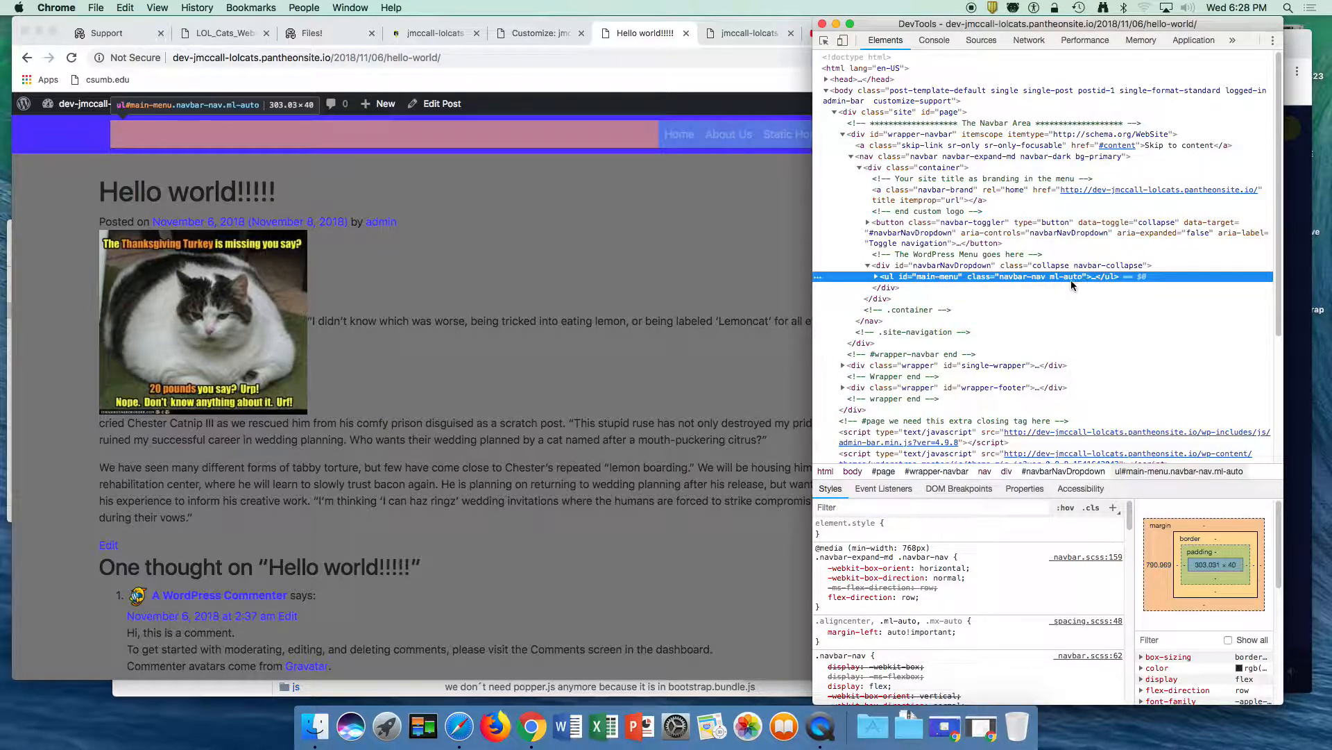
click(876, 277)
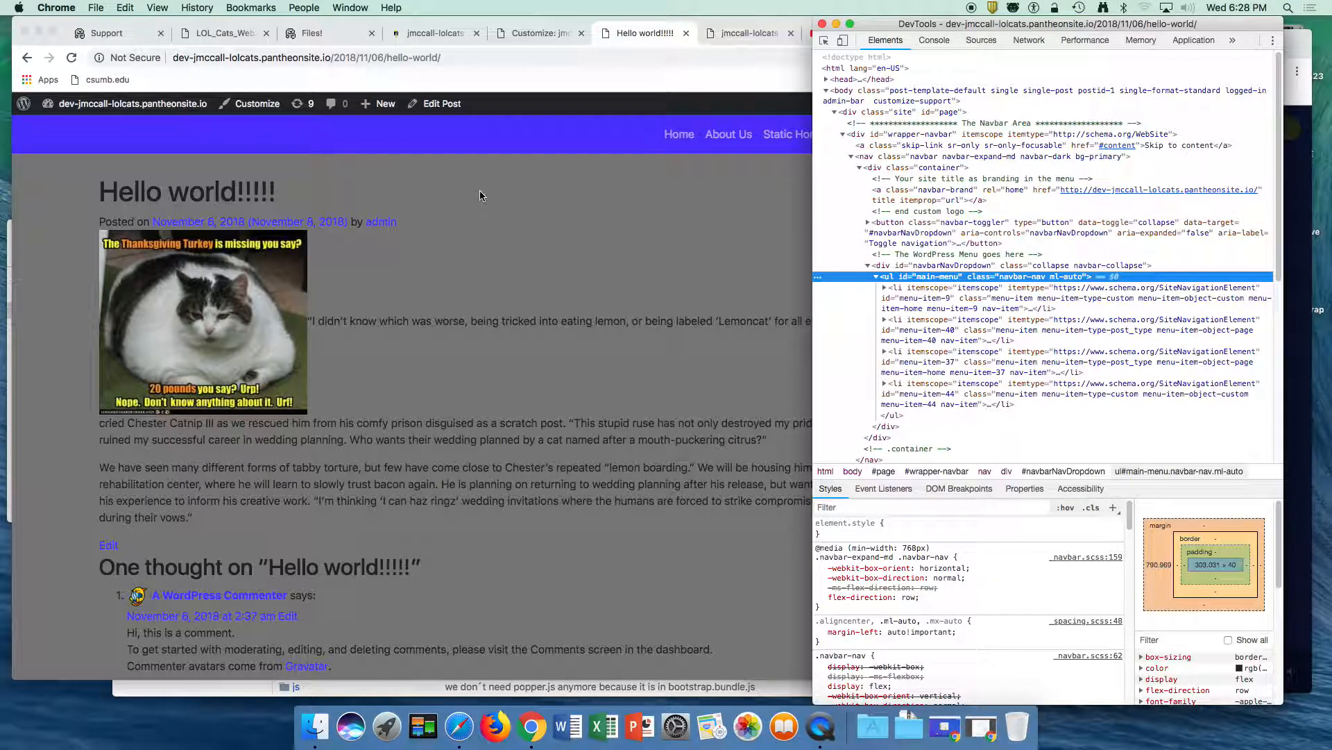
- Open the post's page source, enlarge its text and window, and find "main" in it
click(798, 199)
right_click(741, 179)
click(764, 291)
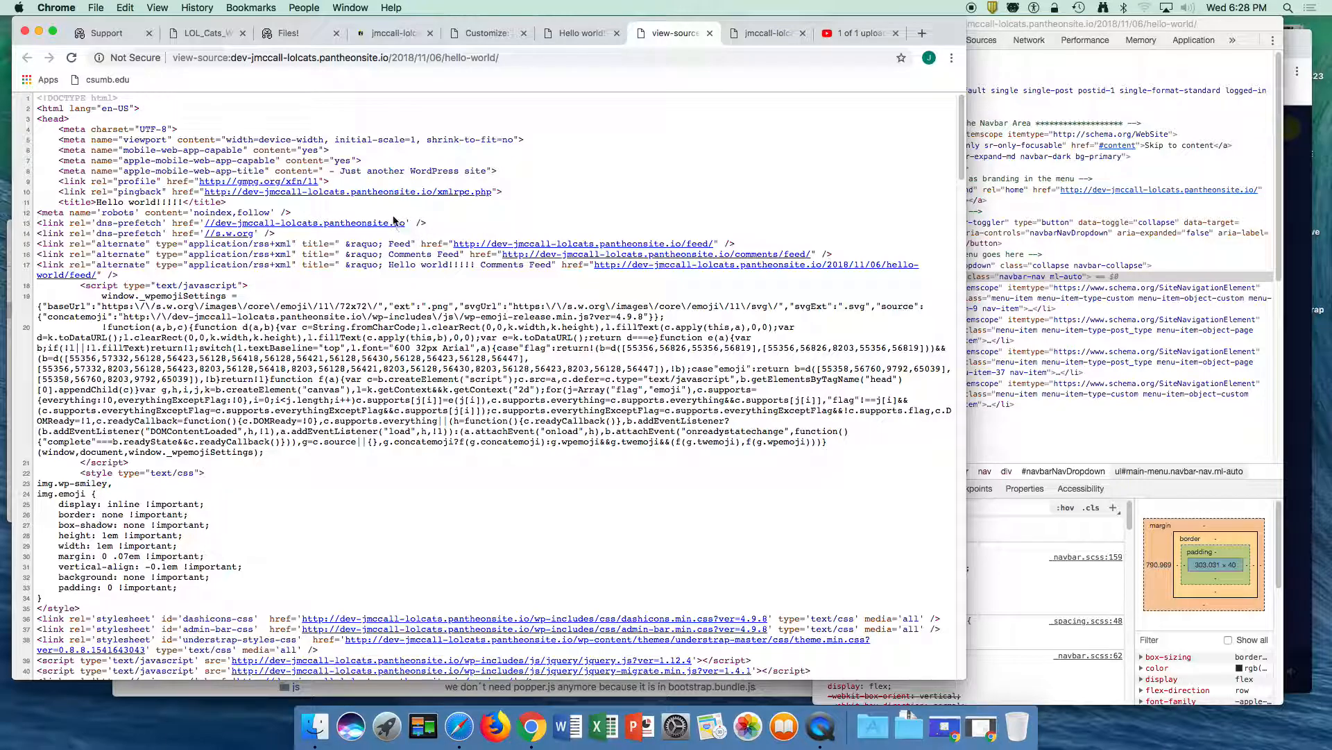
key(super+equal)
key(super+equal)
key(super+equal)
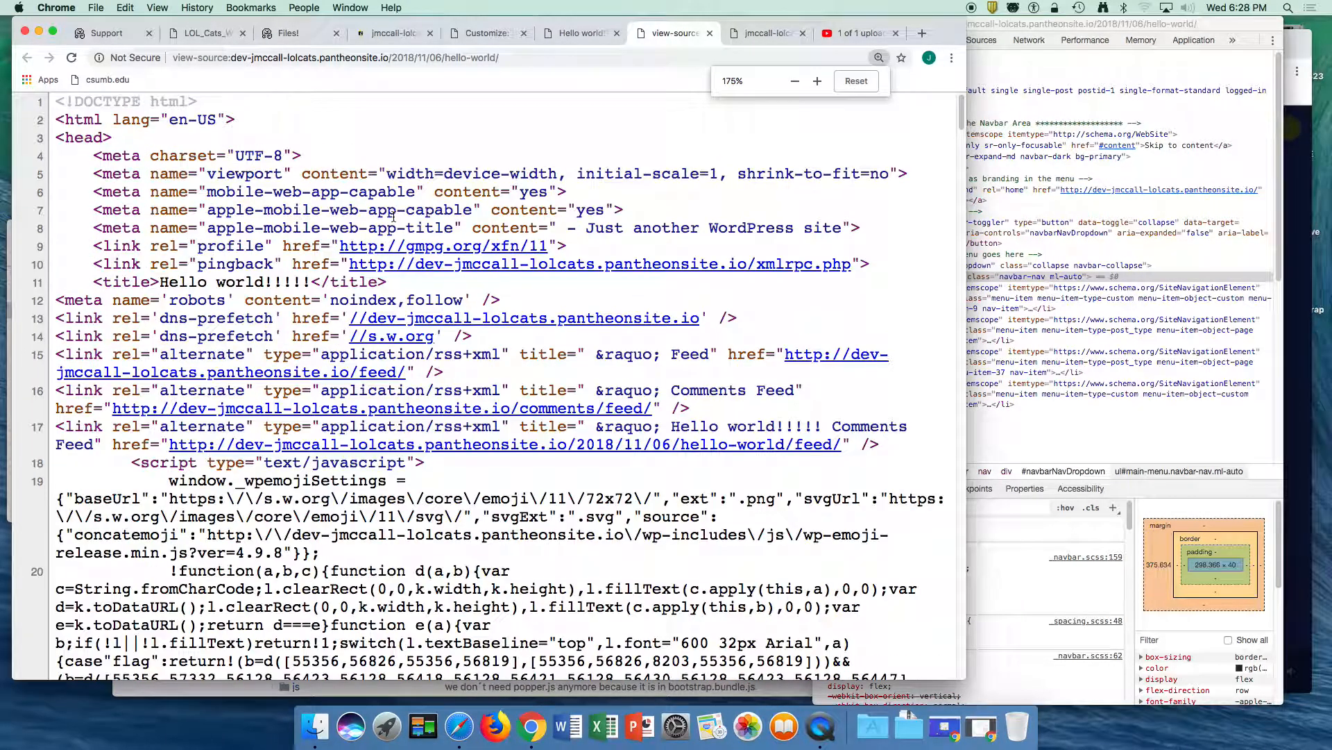
key(super+f)
text(main)
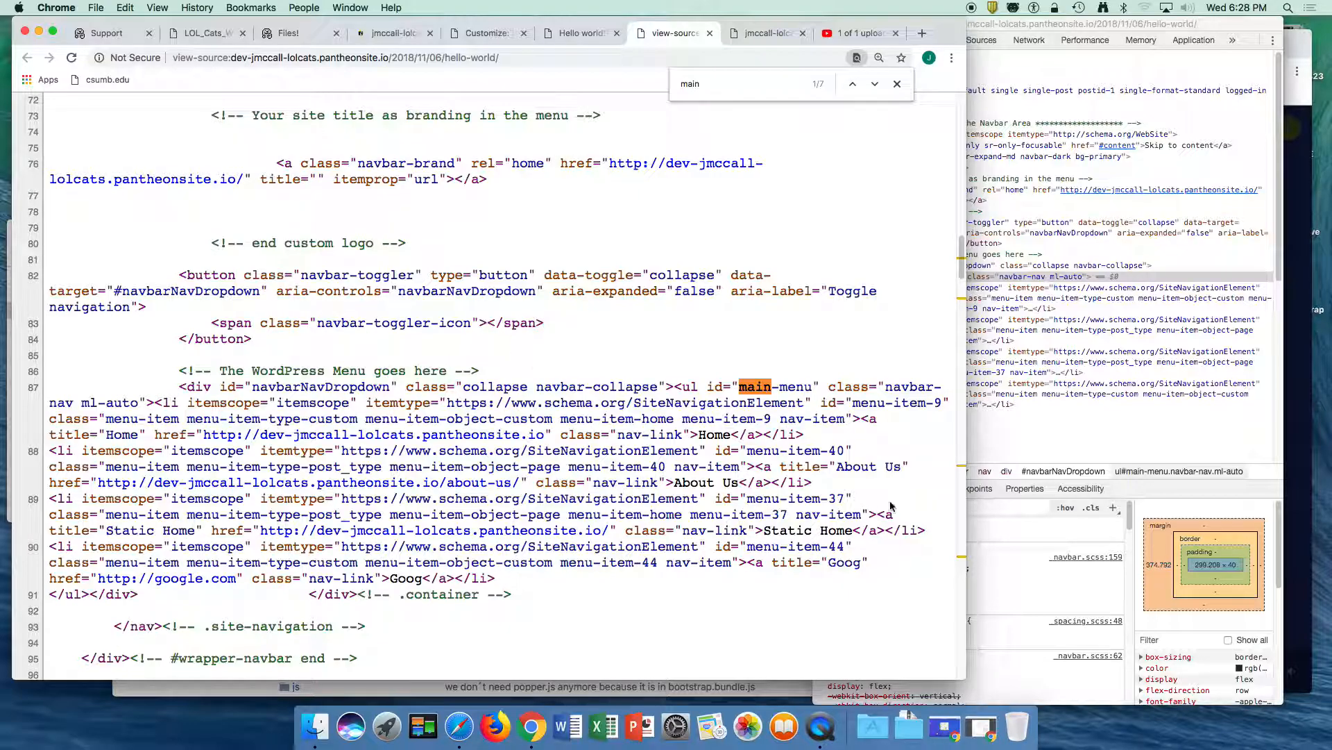
drag(958, 671, 1226, 697)
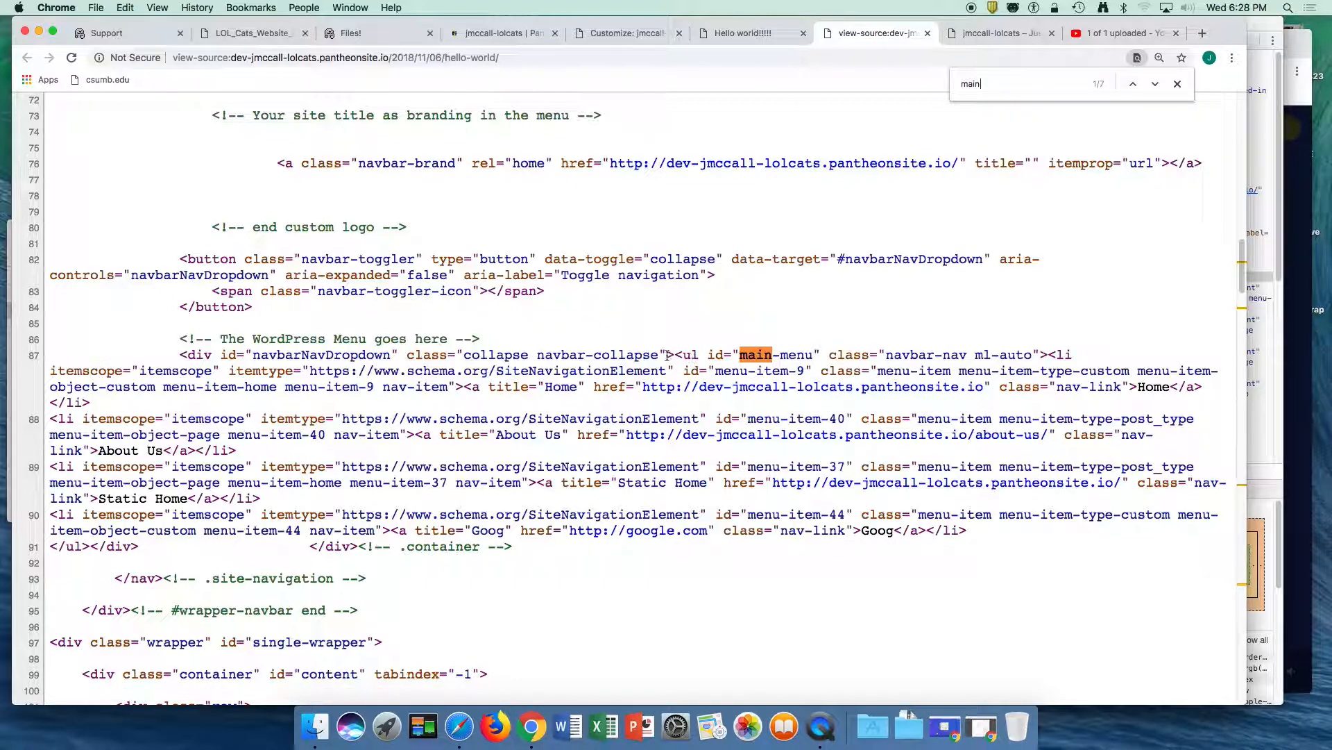
- Examine the main-menu list's ID, the menu-item-9 and menu-item-40 identifiers, and the shared nav-item class in the source
drag(675, 354, 736, 352)
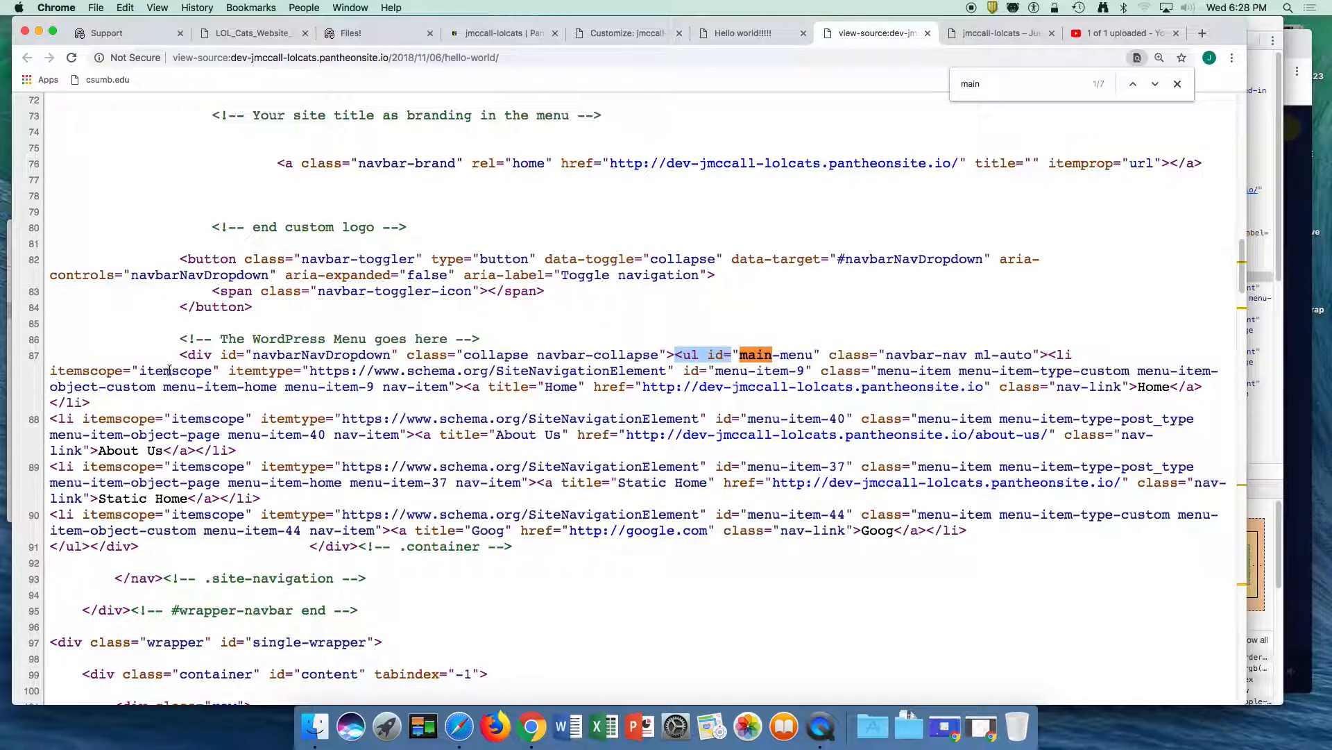
drag(684, 371, 806, 372)
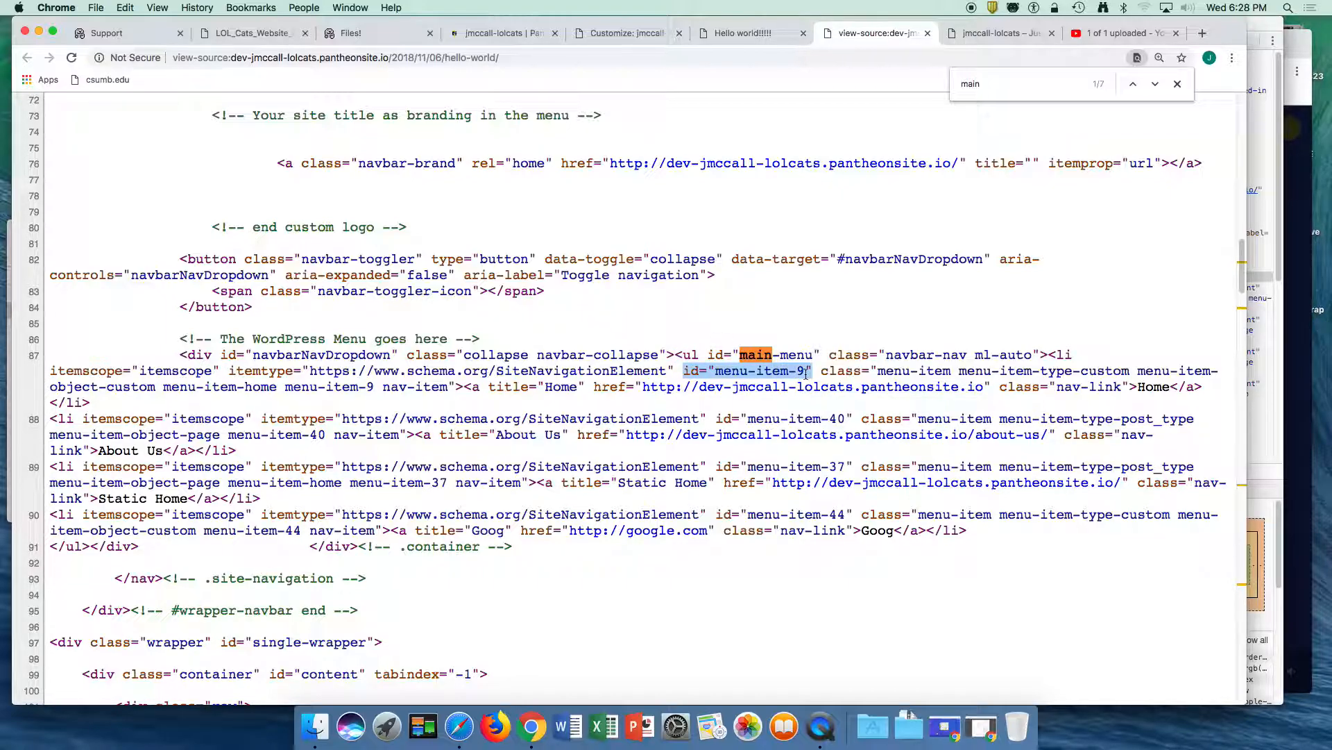
click(806, 373)
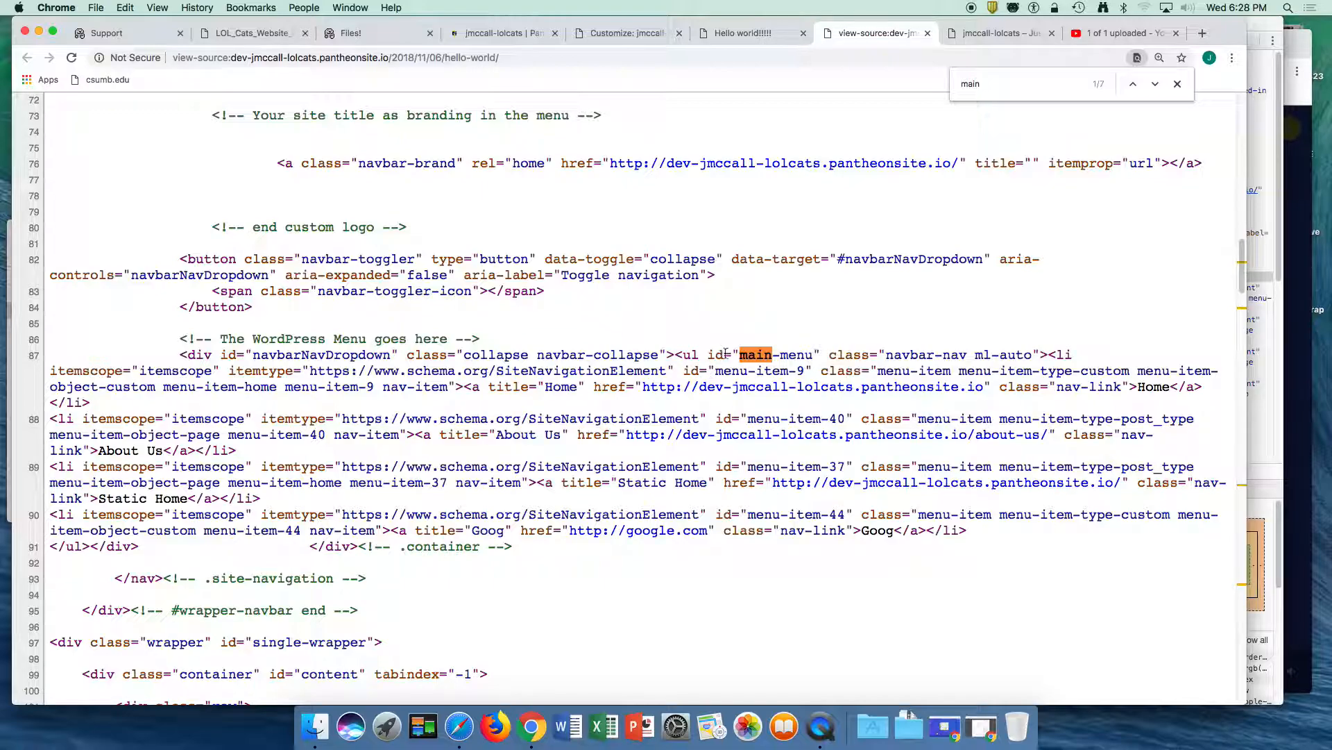
drag(707, 355, 826, 355)
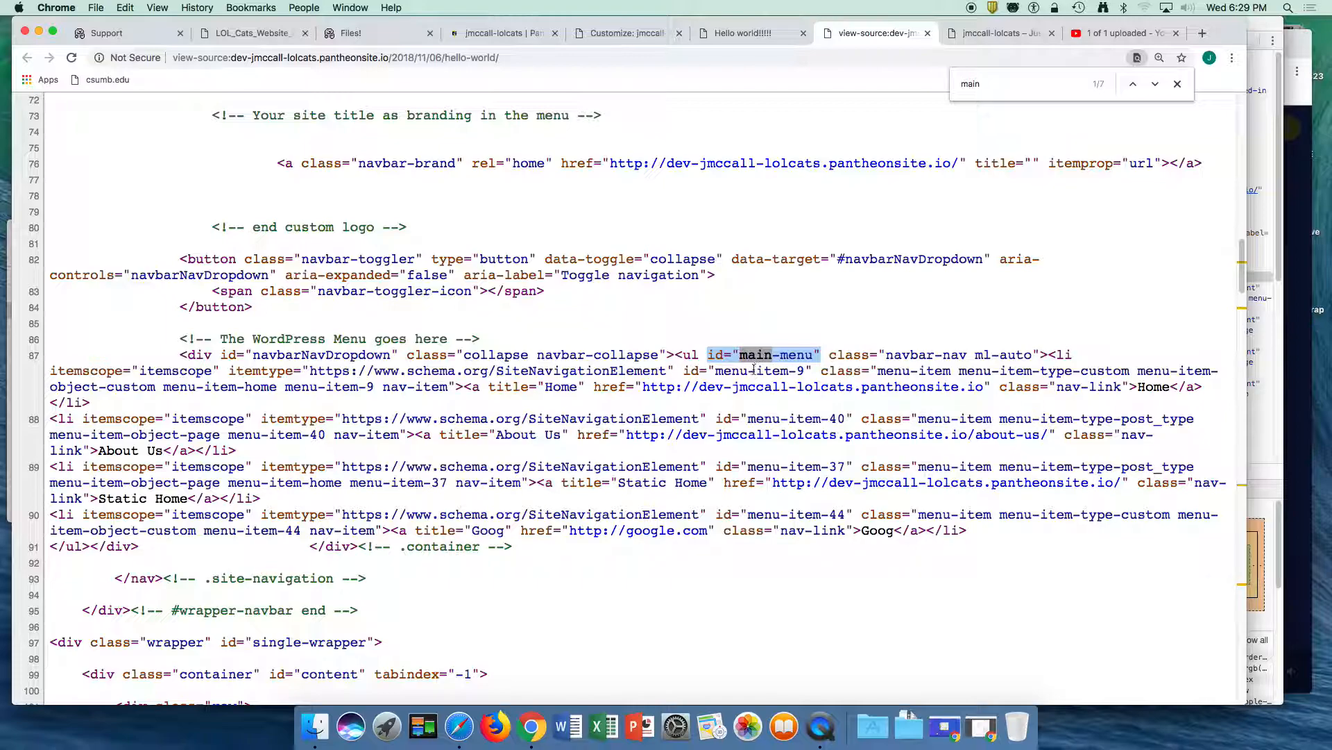
scroll(755, 370, down, 1)
drag(715, 361, 805, 359)
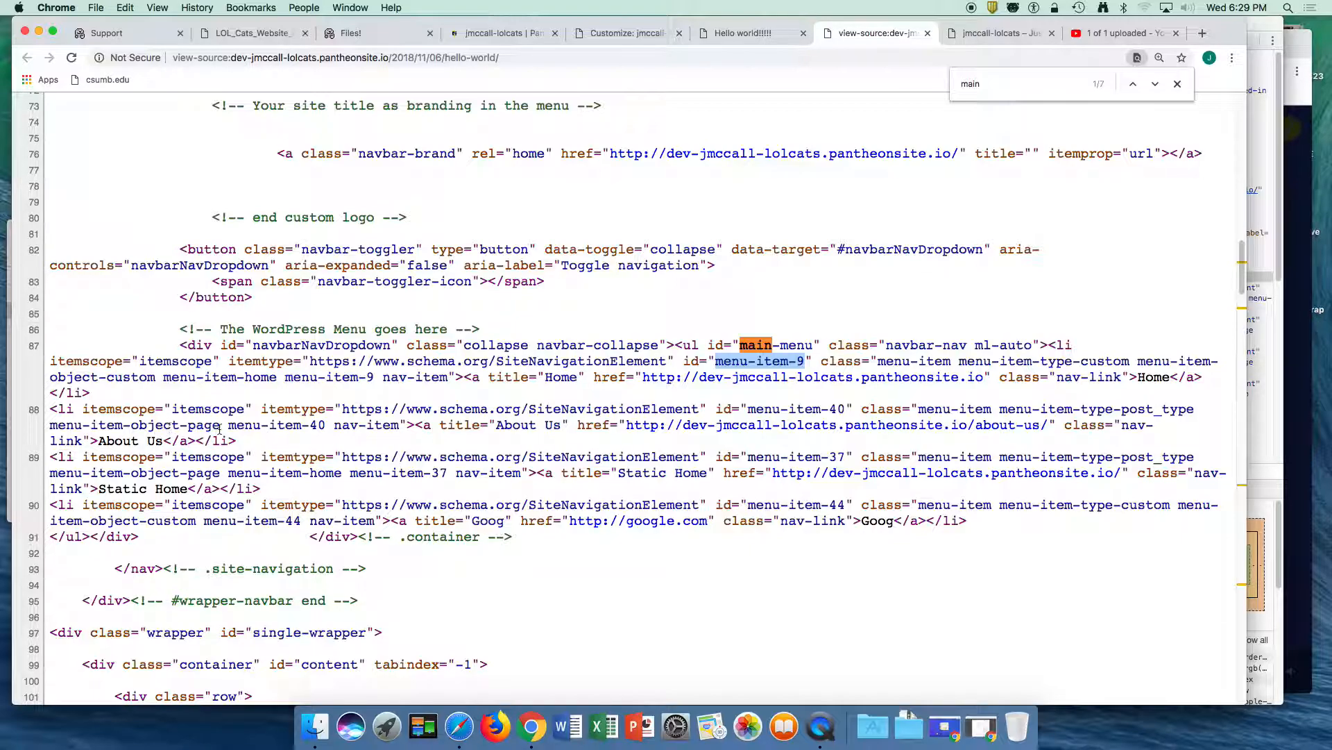
drag(252, 425, 327, 426)
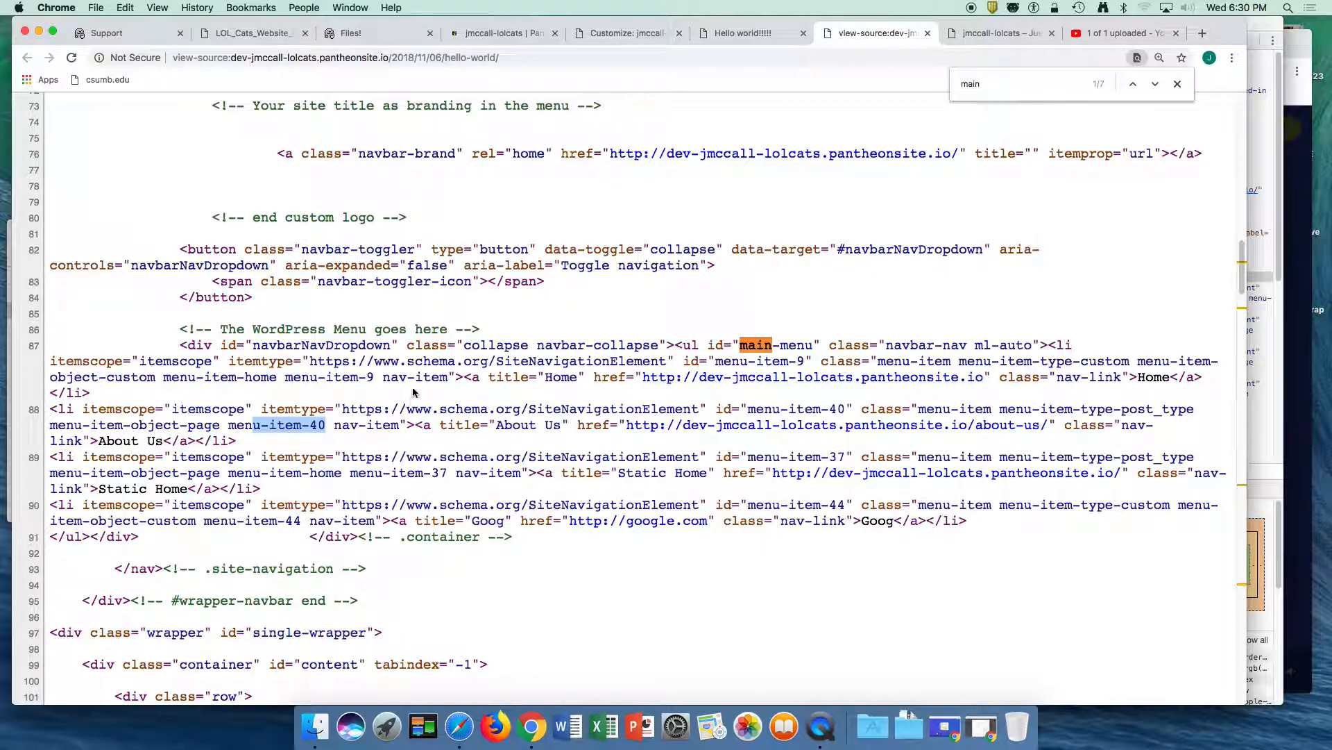
drag(383, 377, 447, 377)
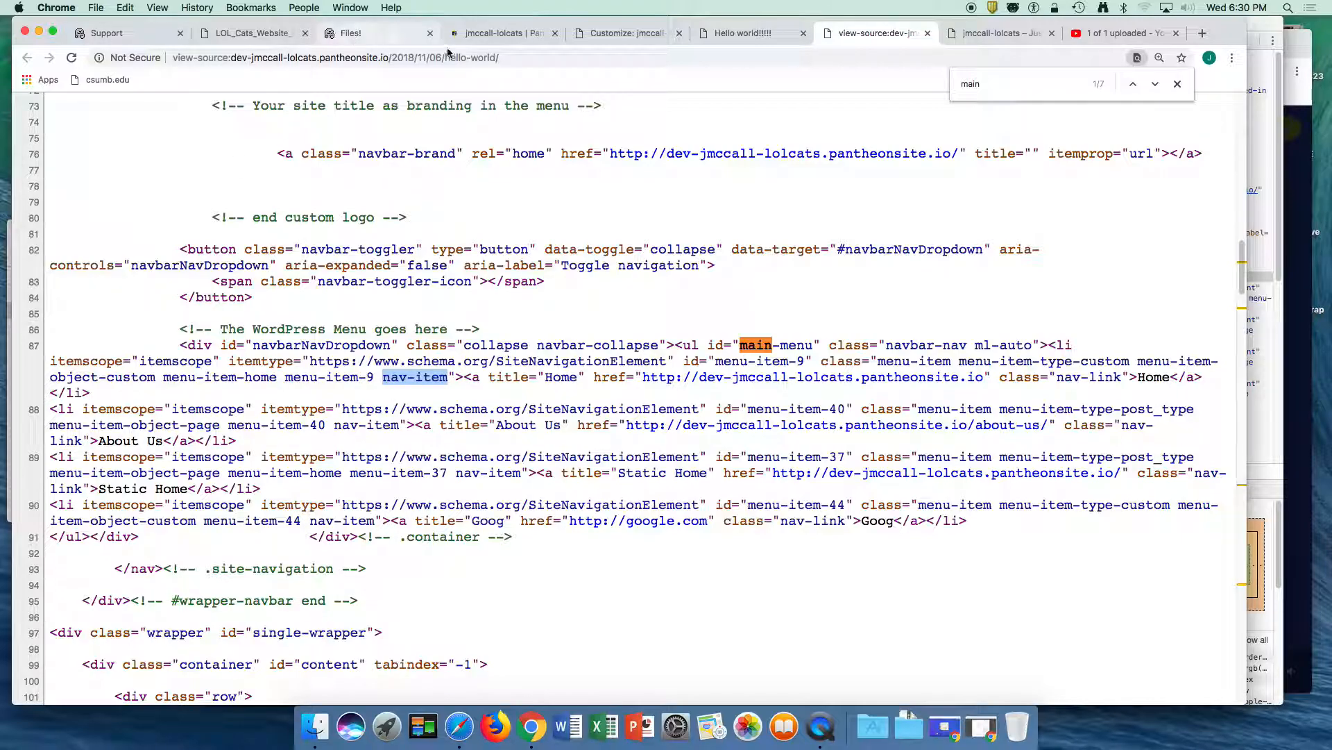
- Close the Customizer and open the Simple CSS editor in the WordPress admin
click(490, 35)
click(617, 39)
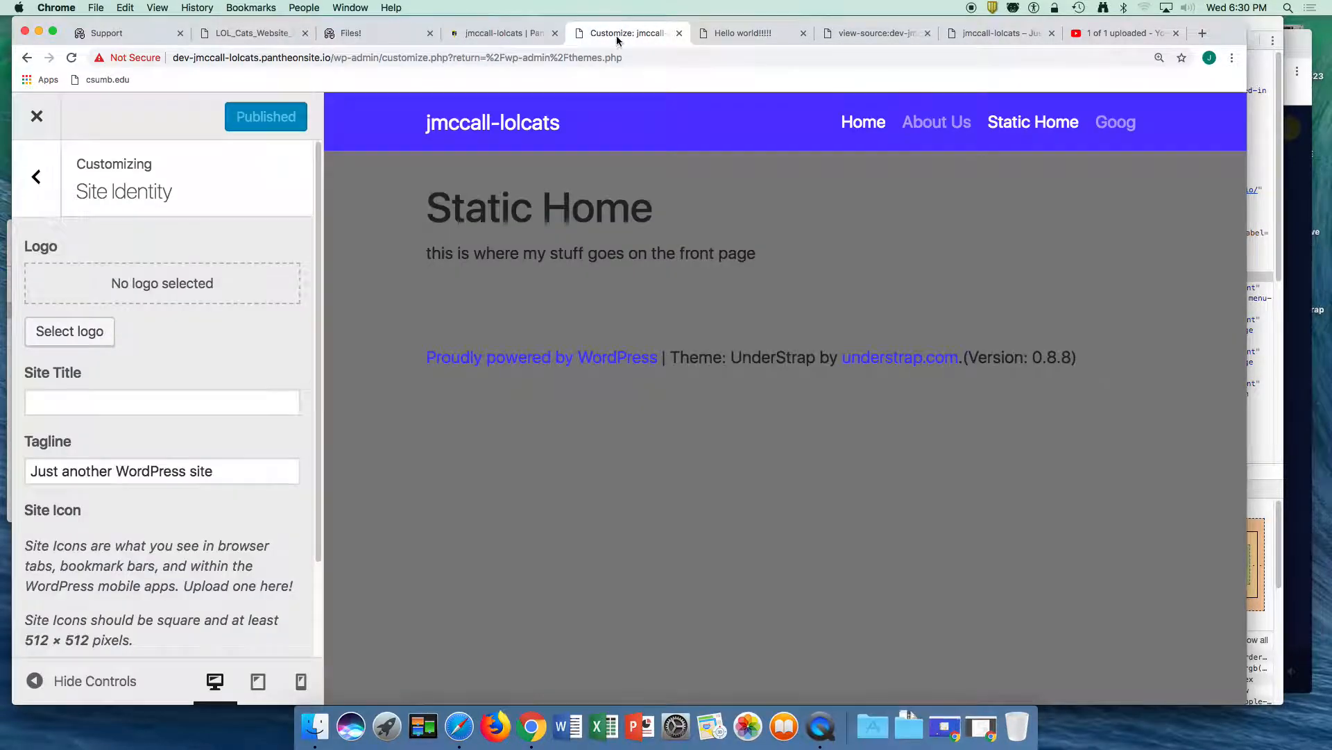
click(37, 116)
click(49, 547)
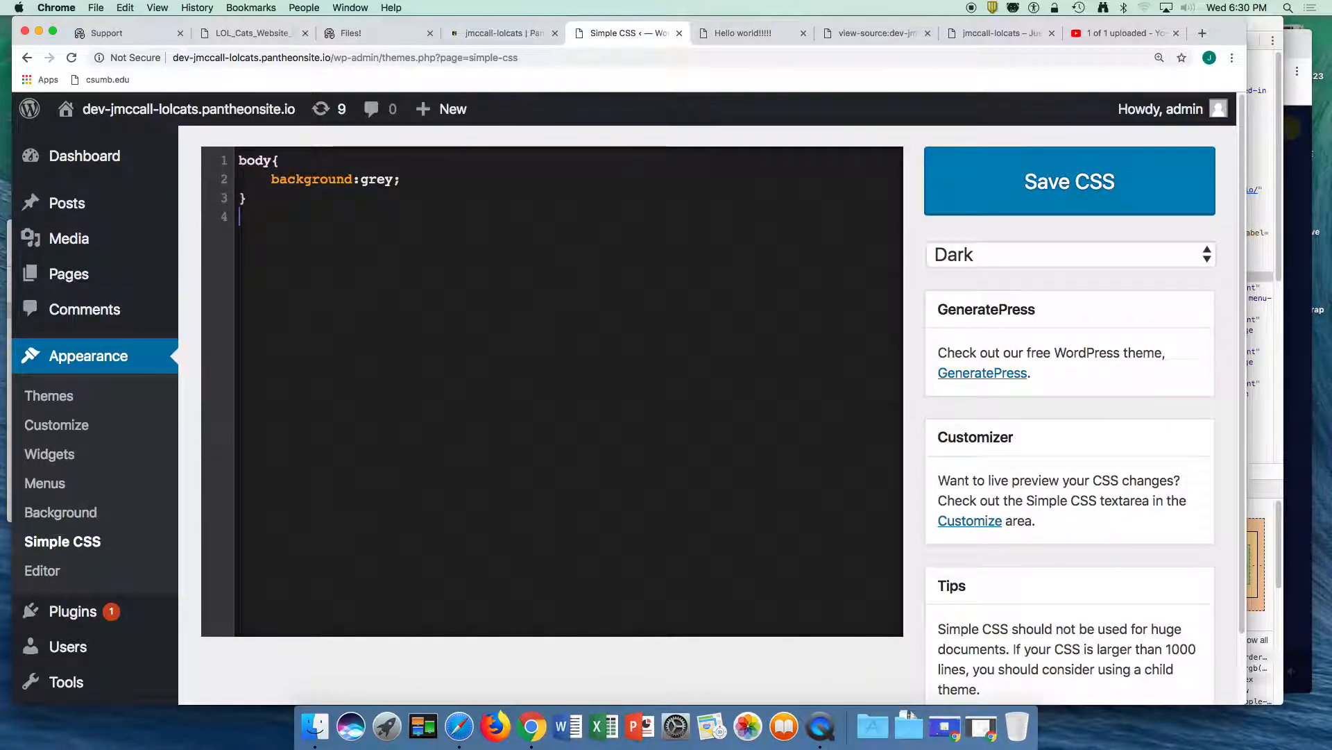
- Add an empty .nav-item rule below the body rule in the stylesheet
text(.nav-item{})
key(Left)
key(Return)
key(Return)
key(Up)
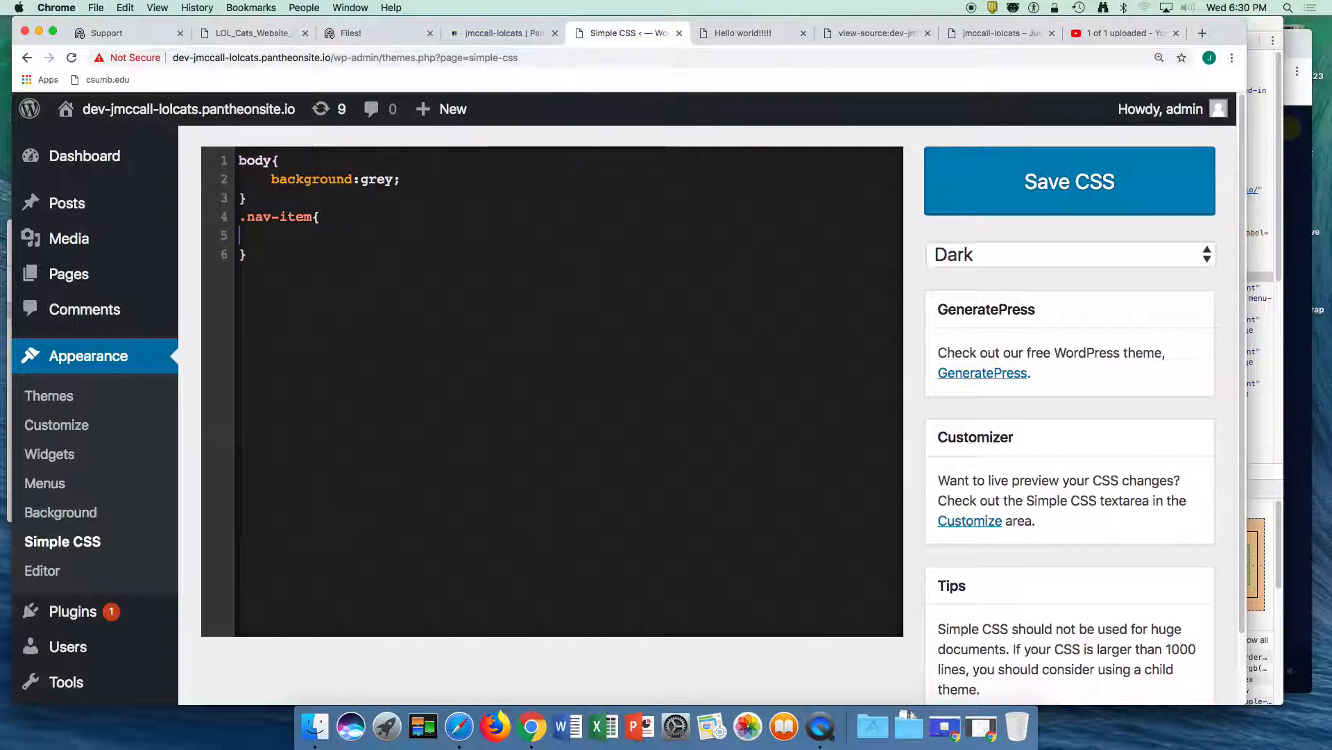
- Set background:green in the .nav-item rule and save the CSS
key(Tab)
text(backgr)
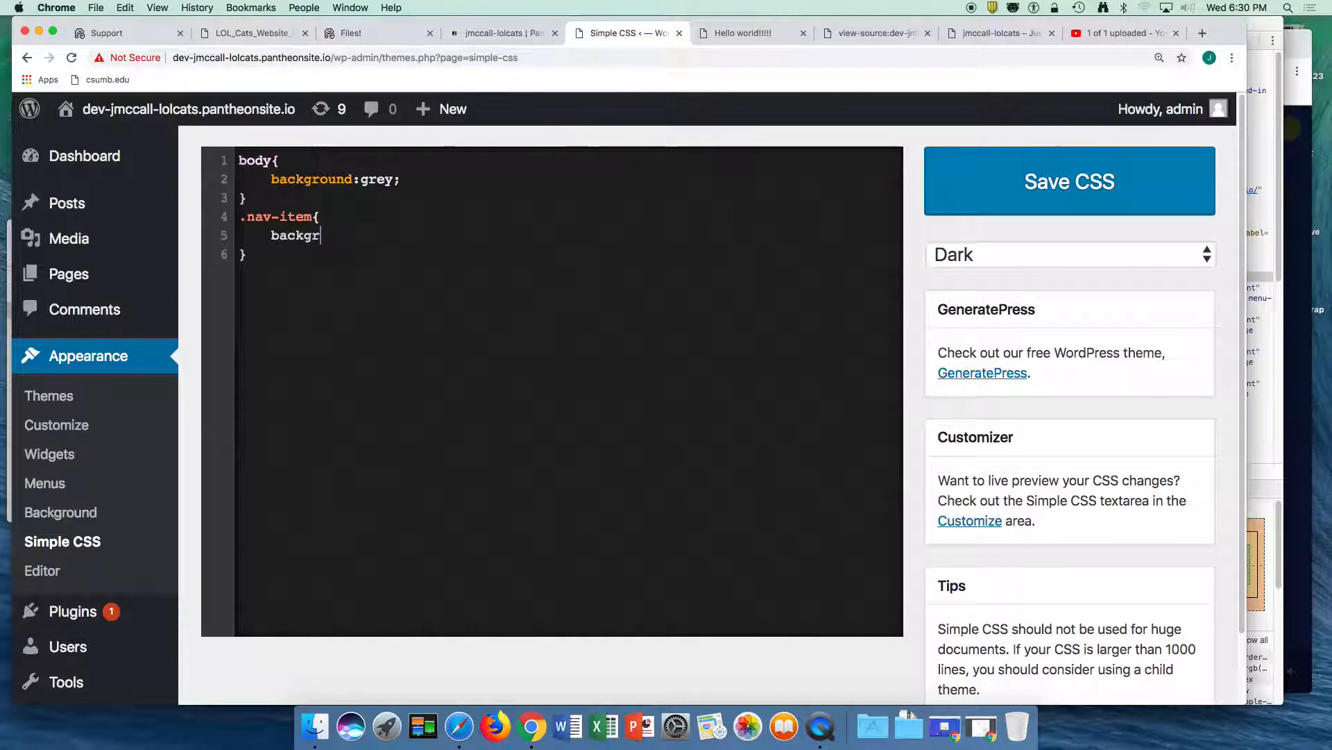
text(ound:green;)
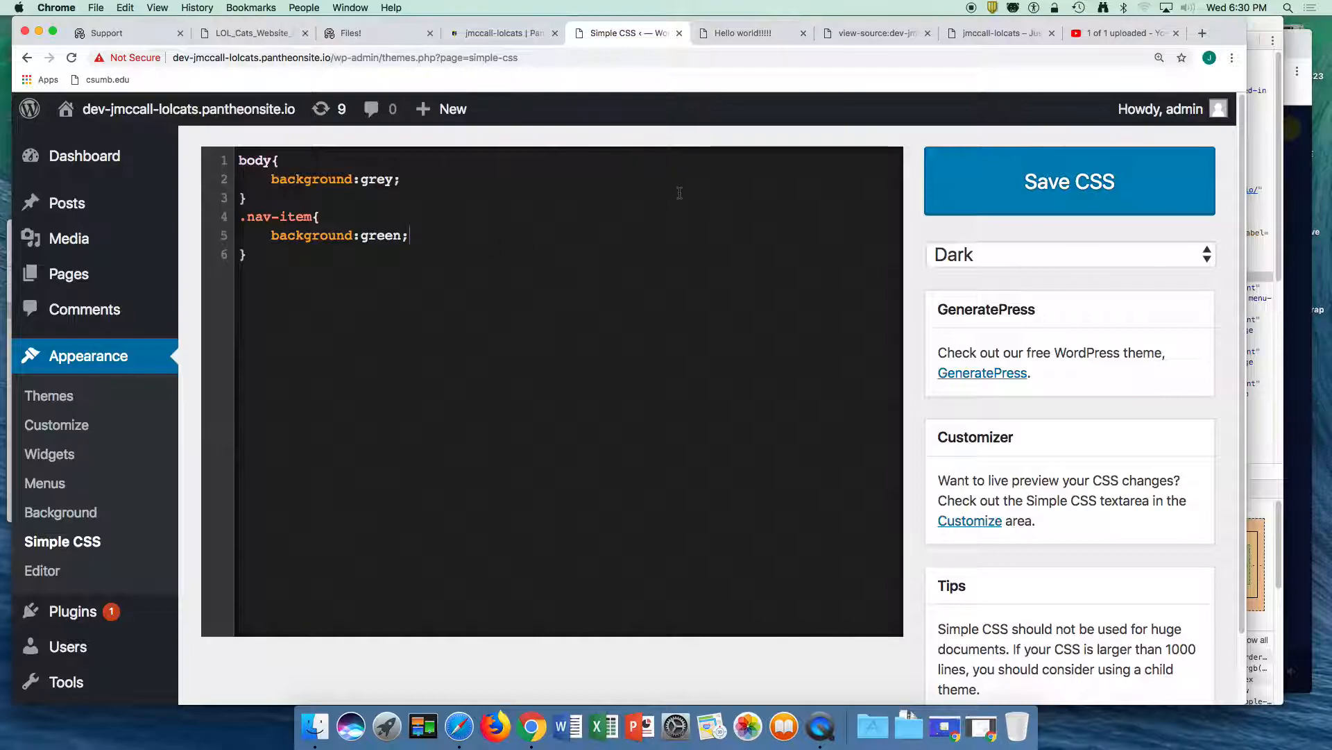
click(982, 194)
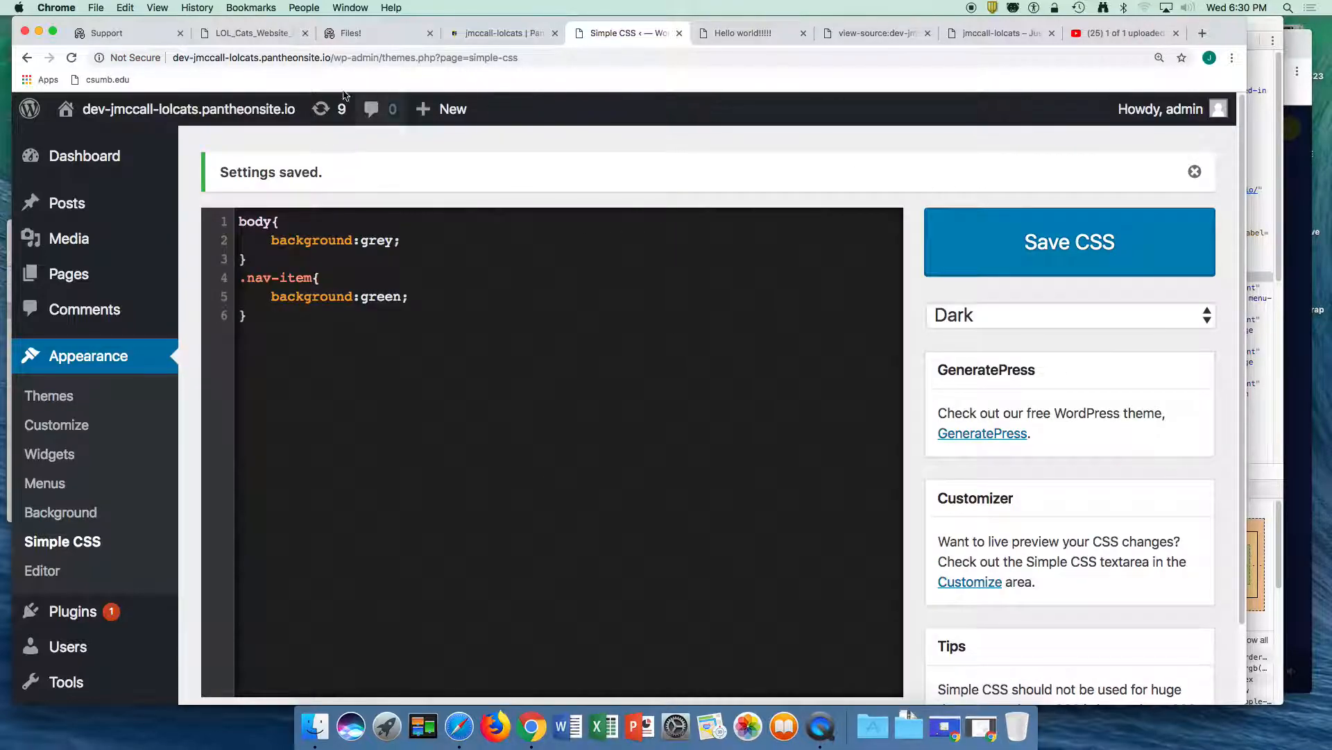
- Clear the Dev environment's caches in Pantheon and reload the "Hello world!!!!!" post to check the menu items' background
click(495, 35)
click(980, 272)
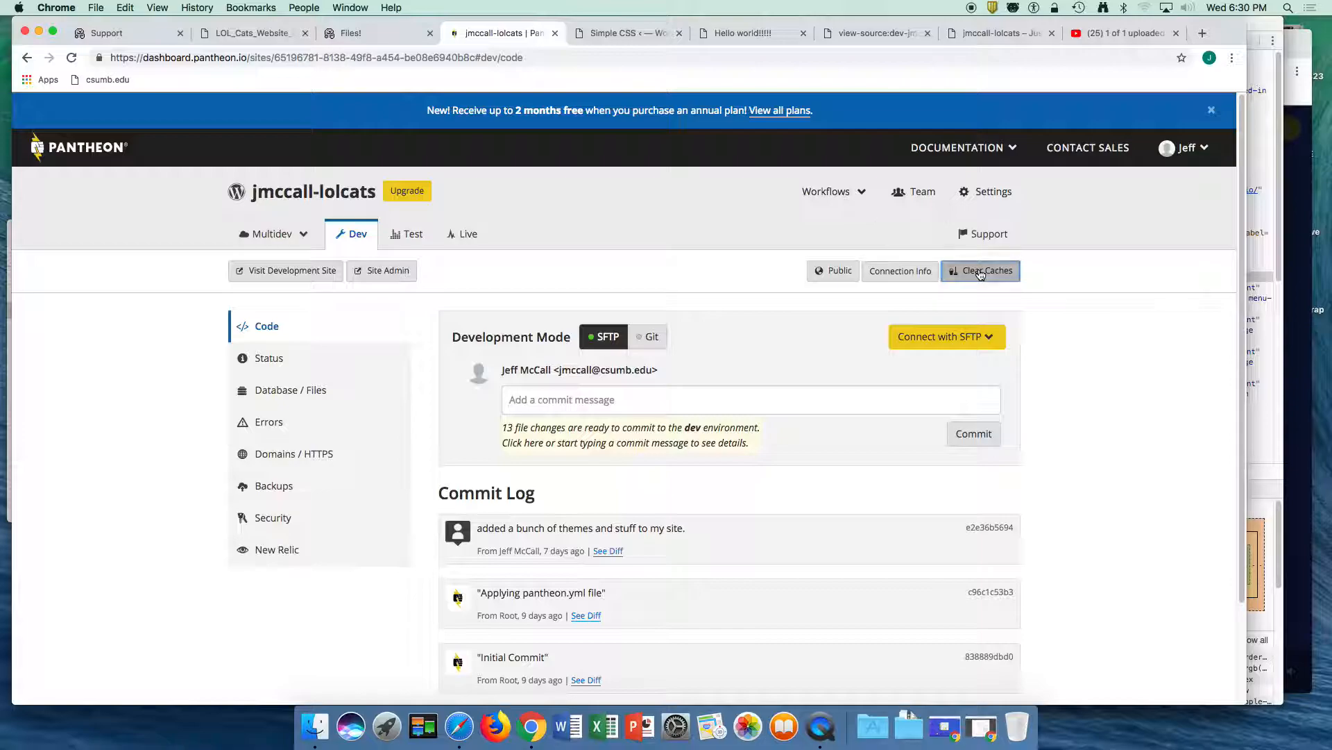
click(753, 33)
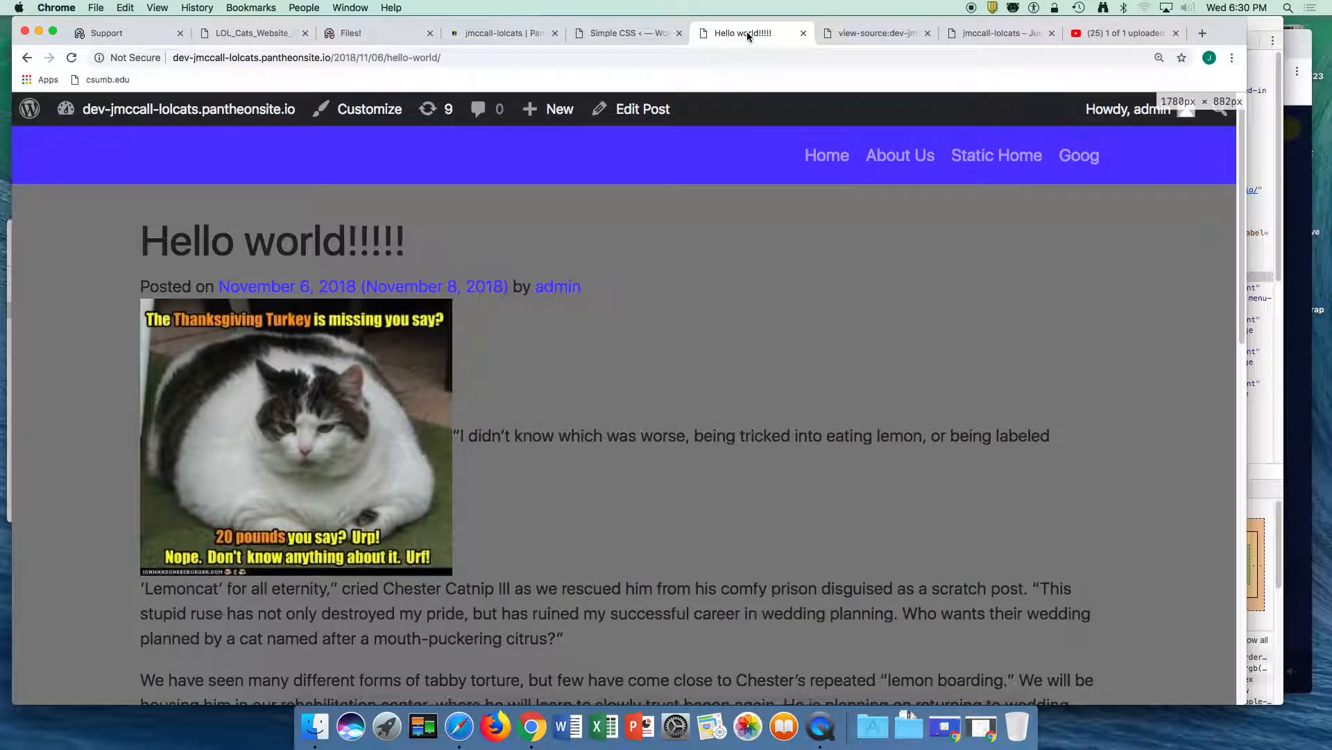
click(826, 54)
key(Return)
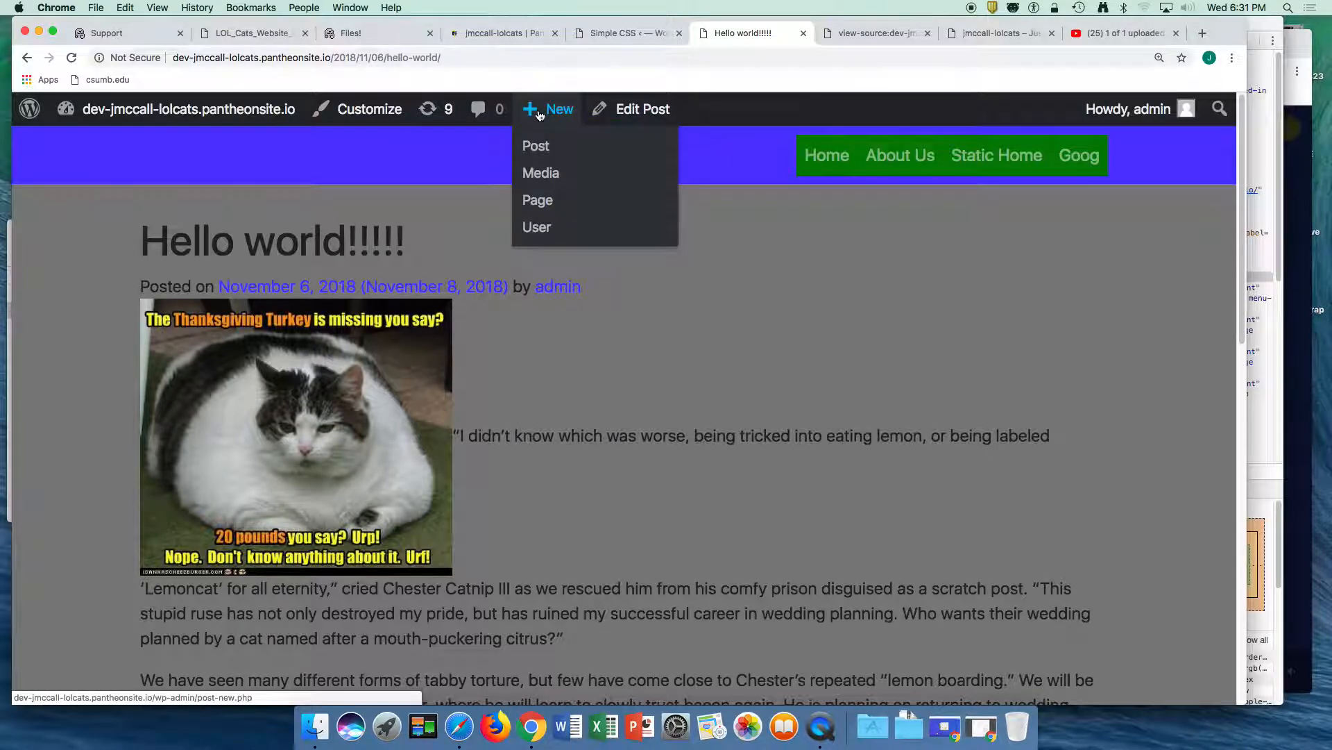
key(super+Tab)
click(486, 184)
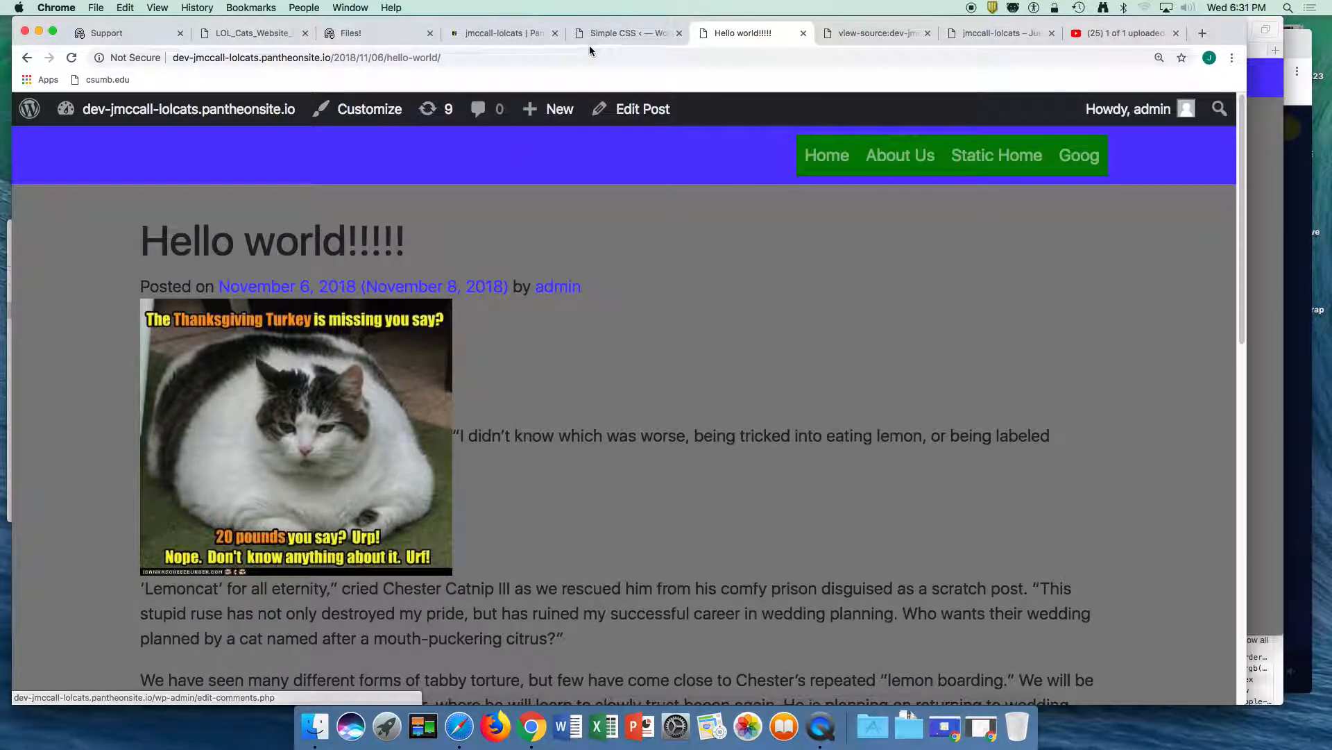
- Add margin-right:2px to the .nav-item rule in Simple CSS and save the stylesheet
click(615, 33)
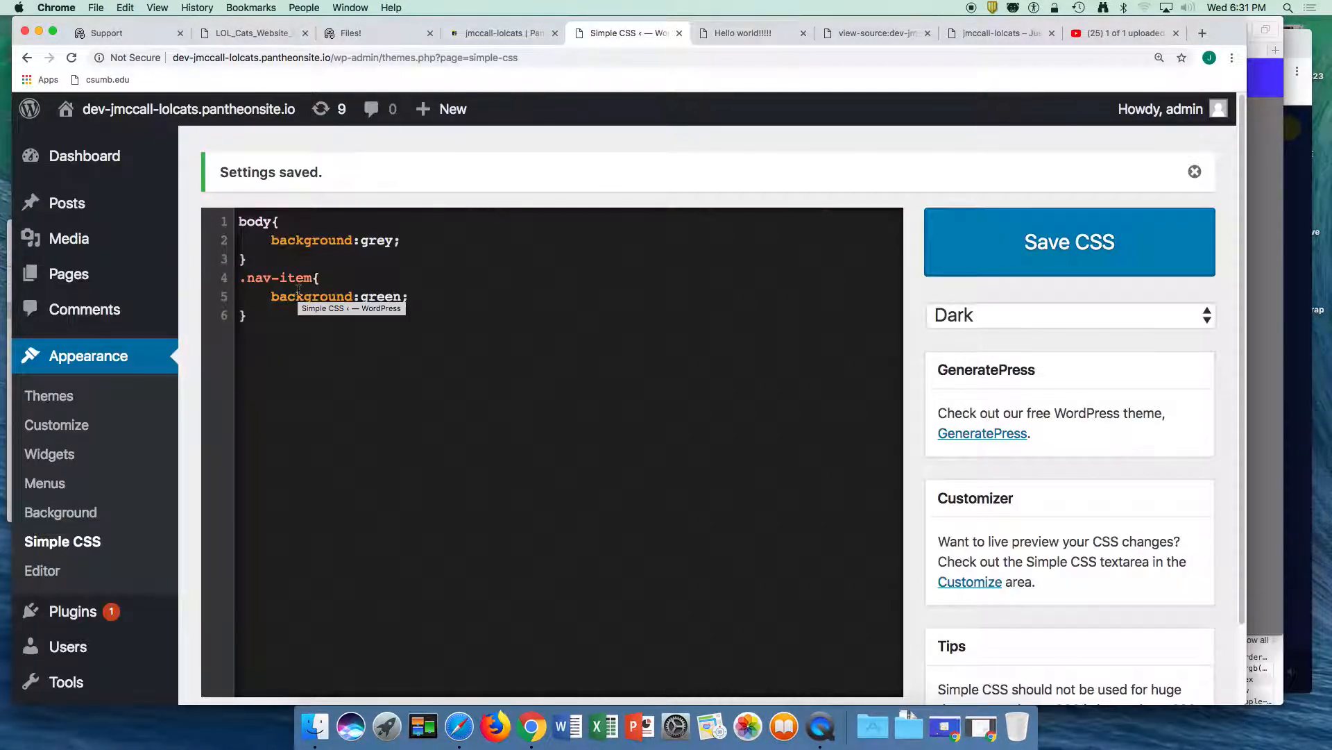
click(419, 300)
key(Return)
text(margin-right:2px;)
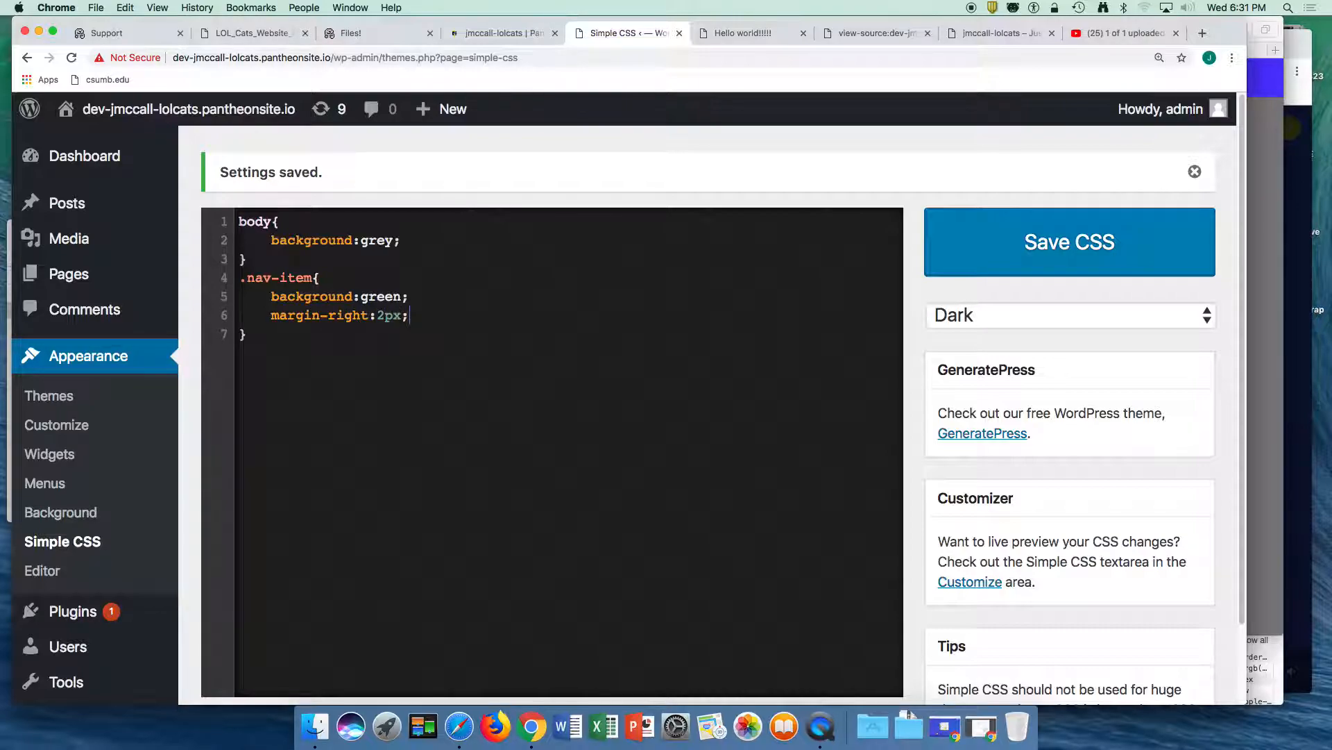
click(1073, 247)
- Clear the Pantheon Dev caches for the new margin and return to the Simple CSS editor
click(505, 31)
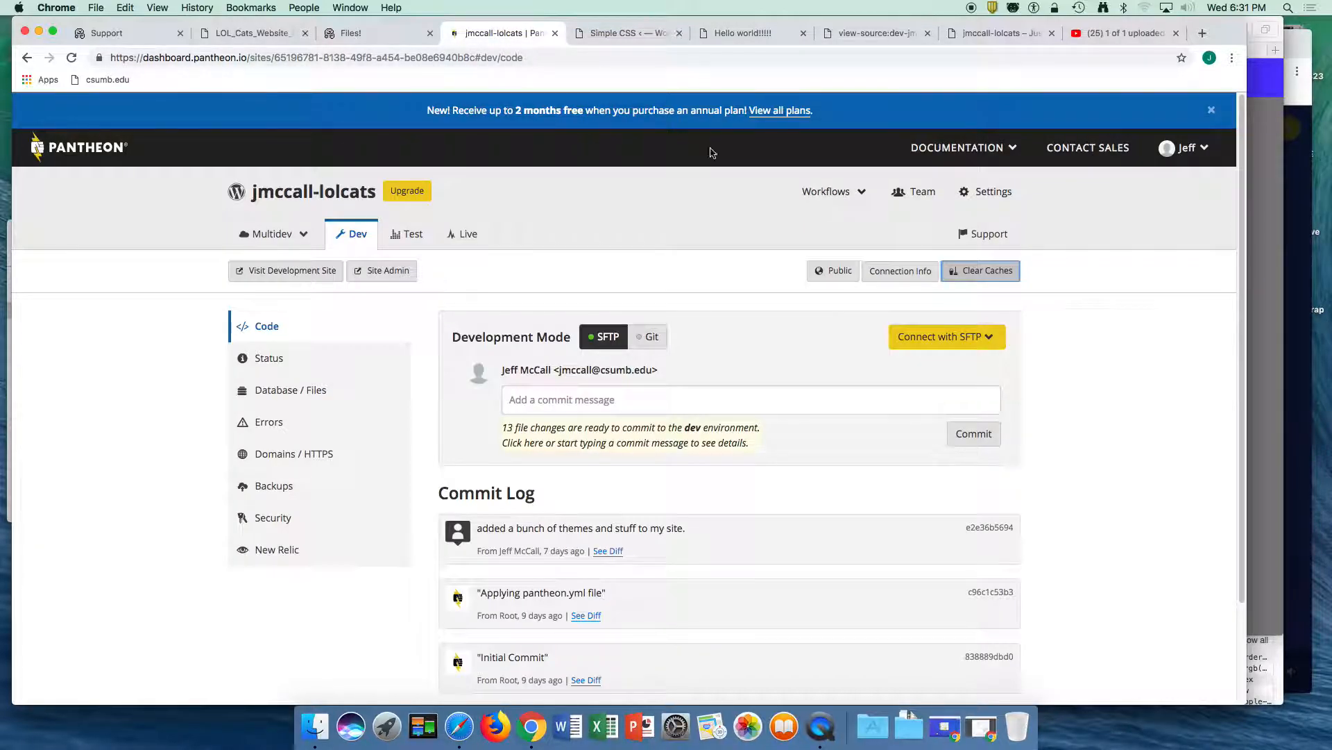
click(985, 270)
click(628, 33)
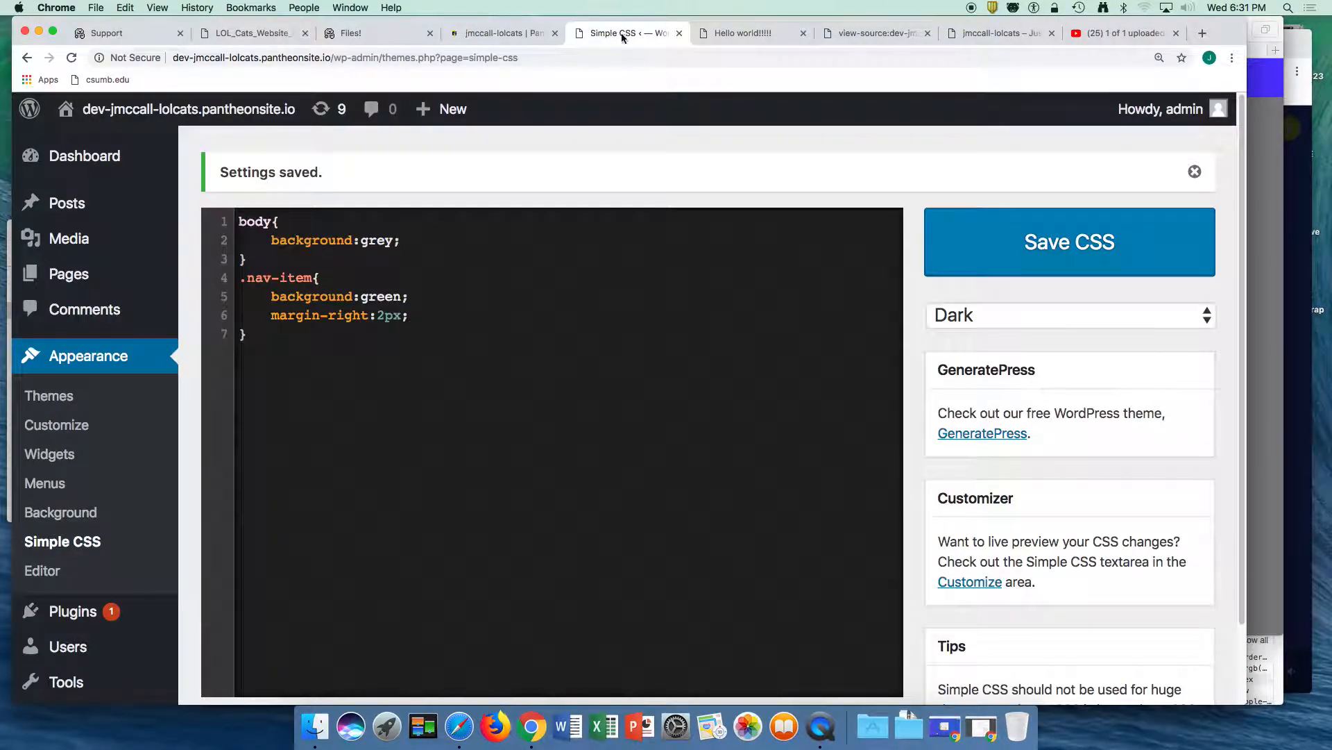
- Inspect the blue navigation bar of the "Hello world!!!!!" post and examine its container and nav elements for the class to target
click(734, 33)
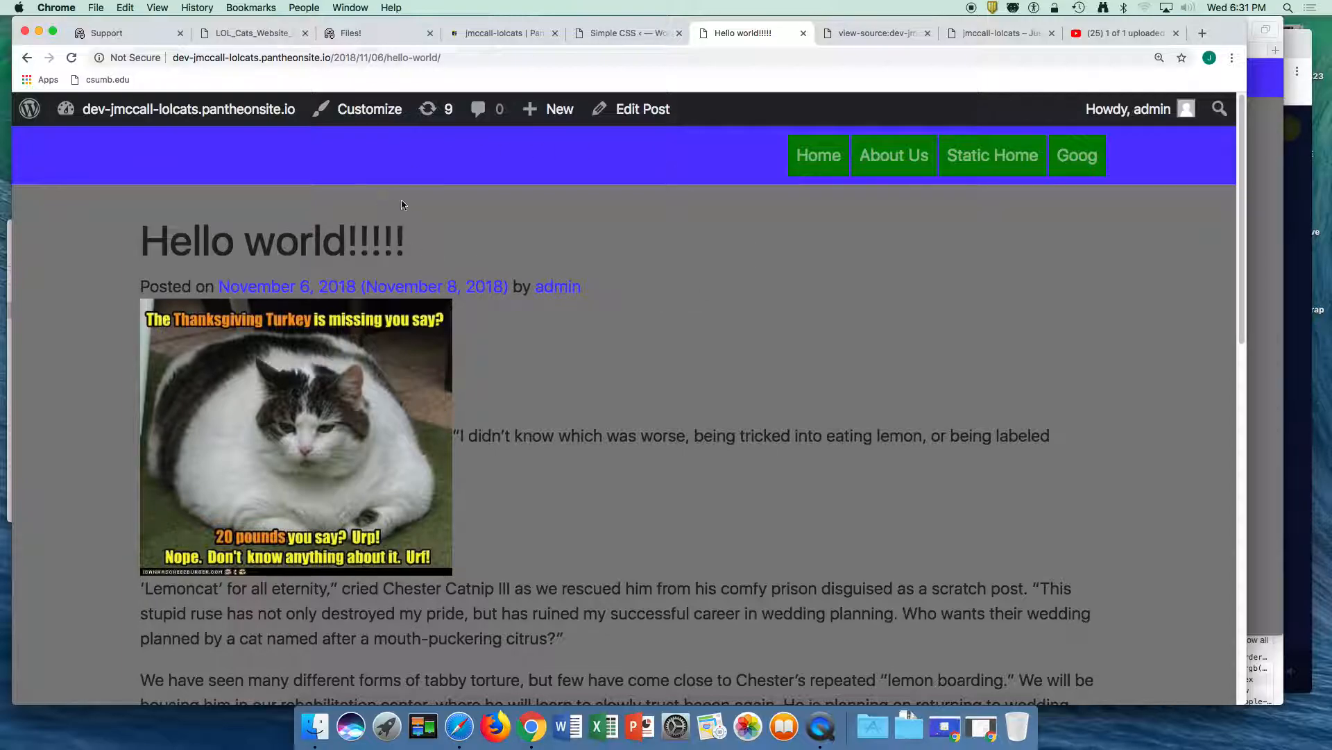
right_click(533, 172)
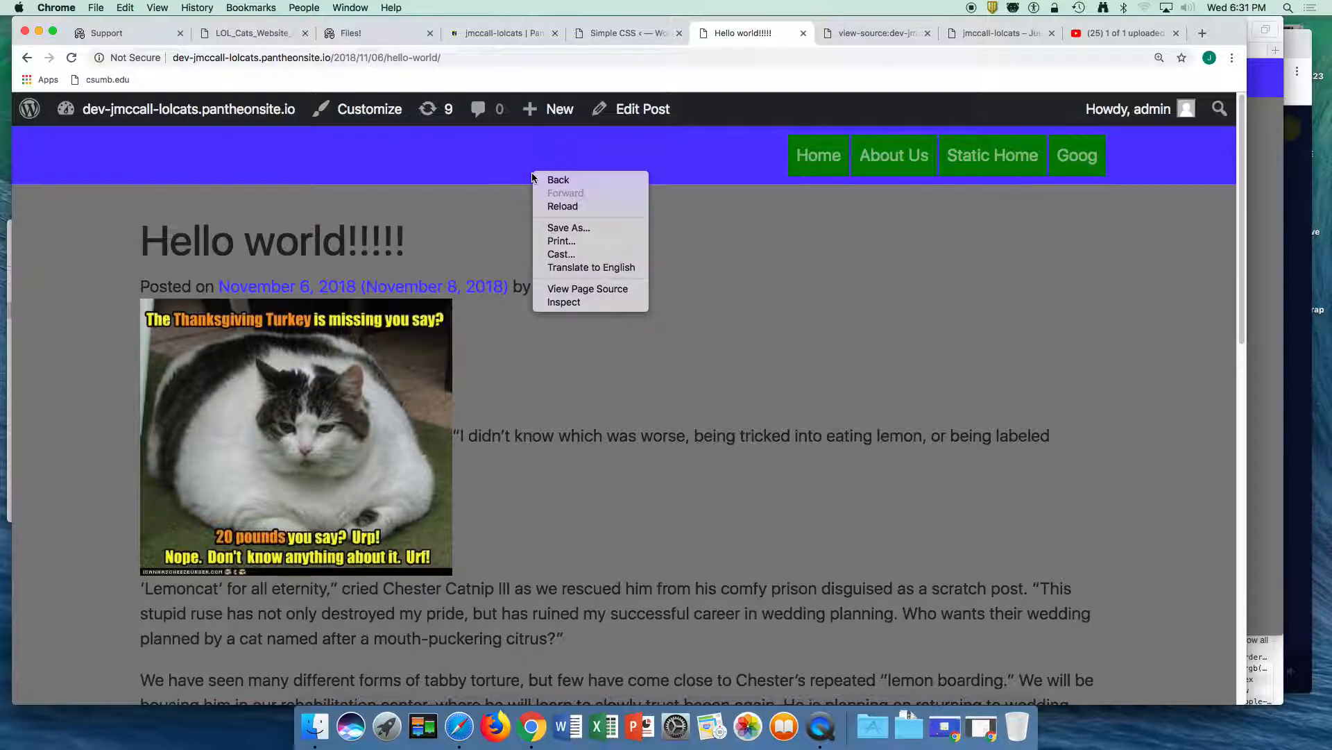
click(561, 302)
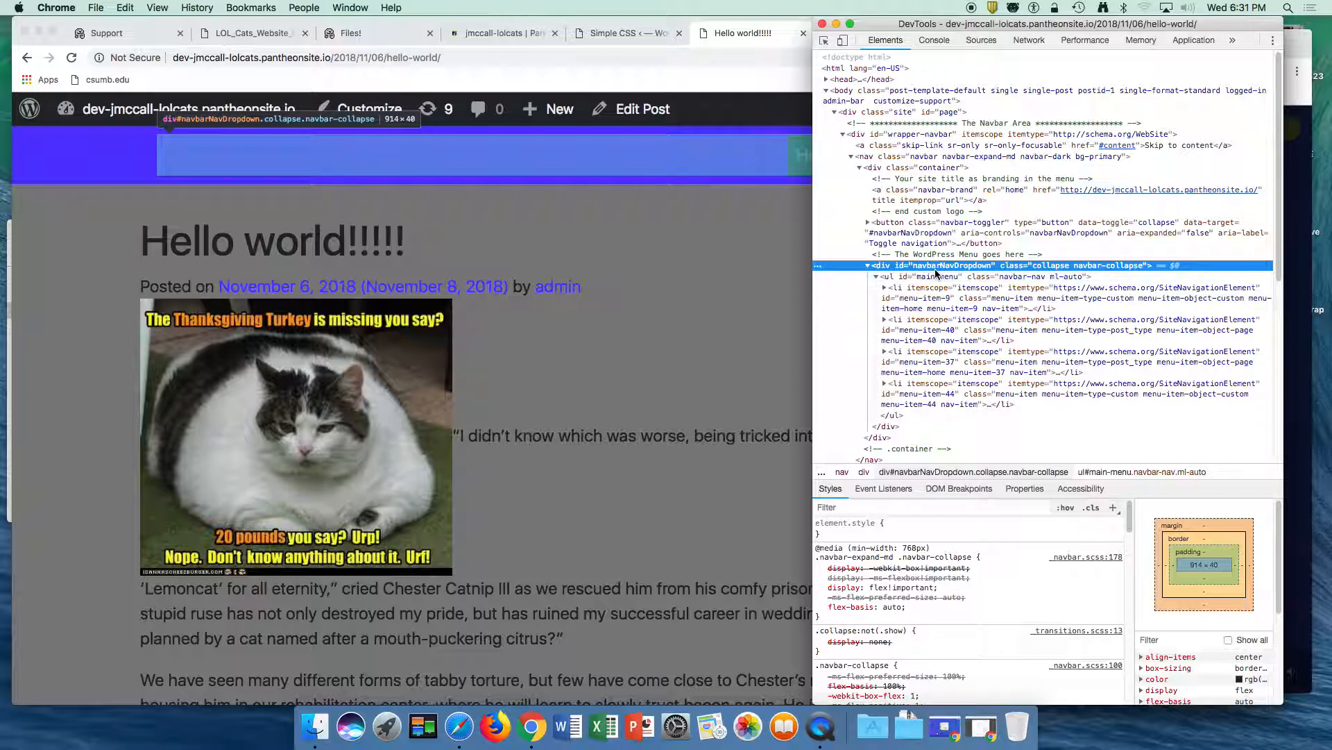
click(955, 229)
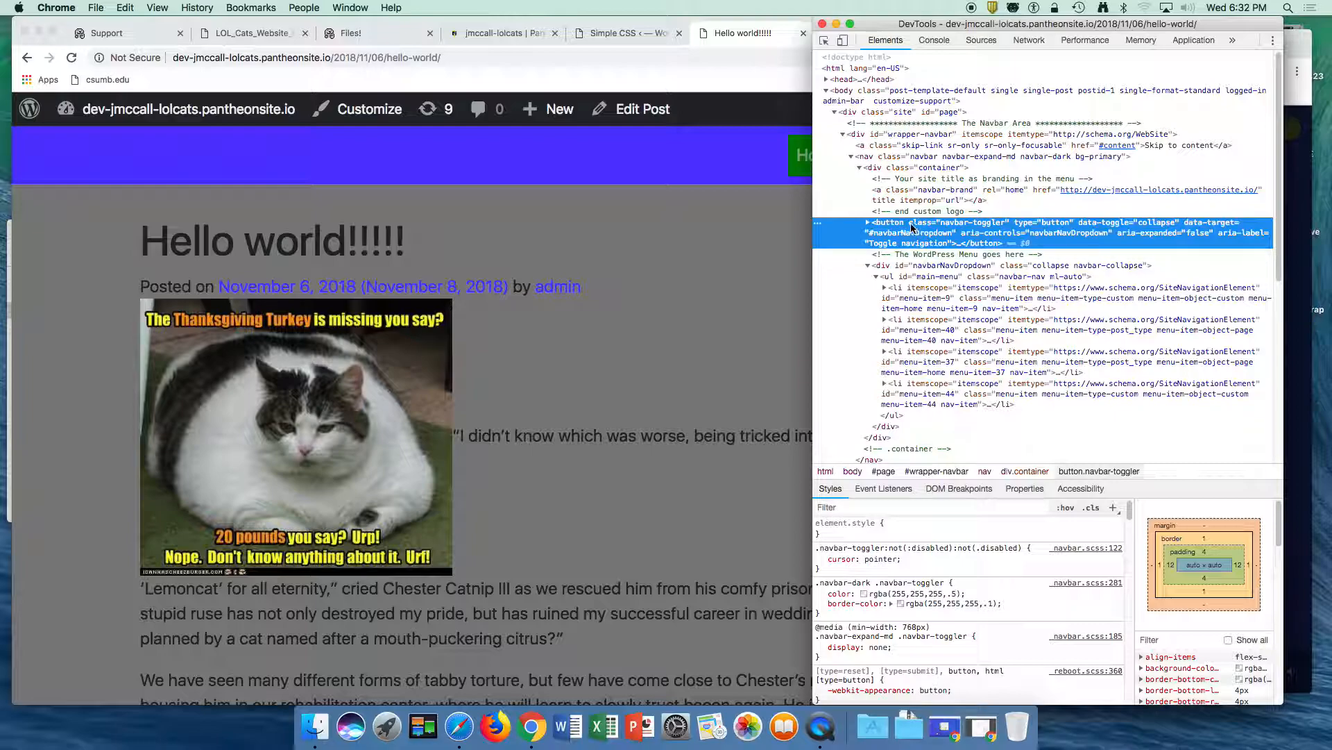
click(934, 169)
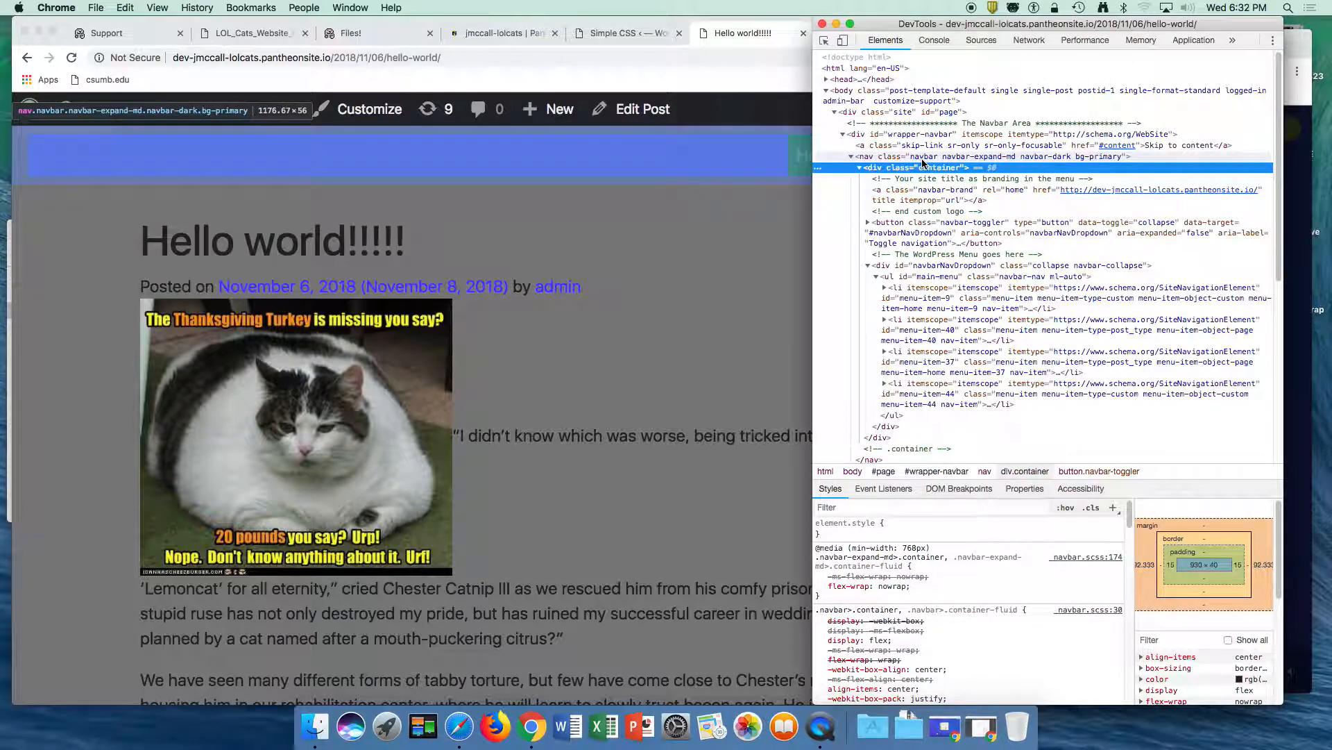
key(super+Tab)
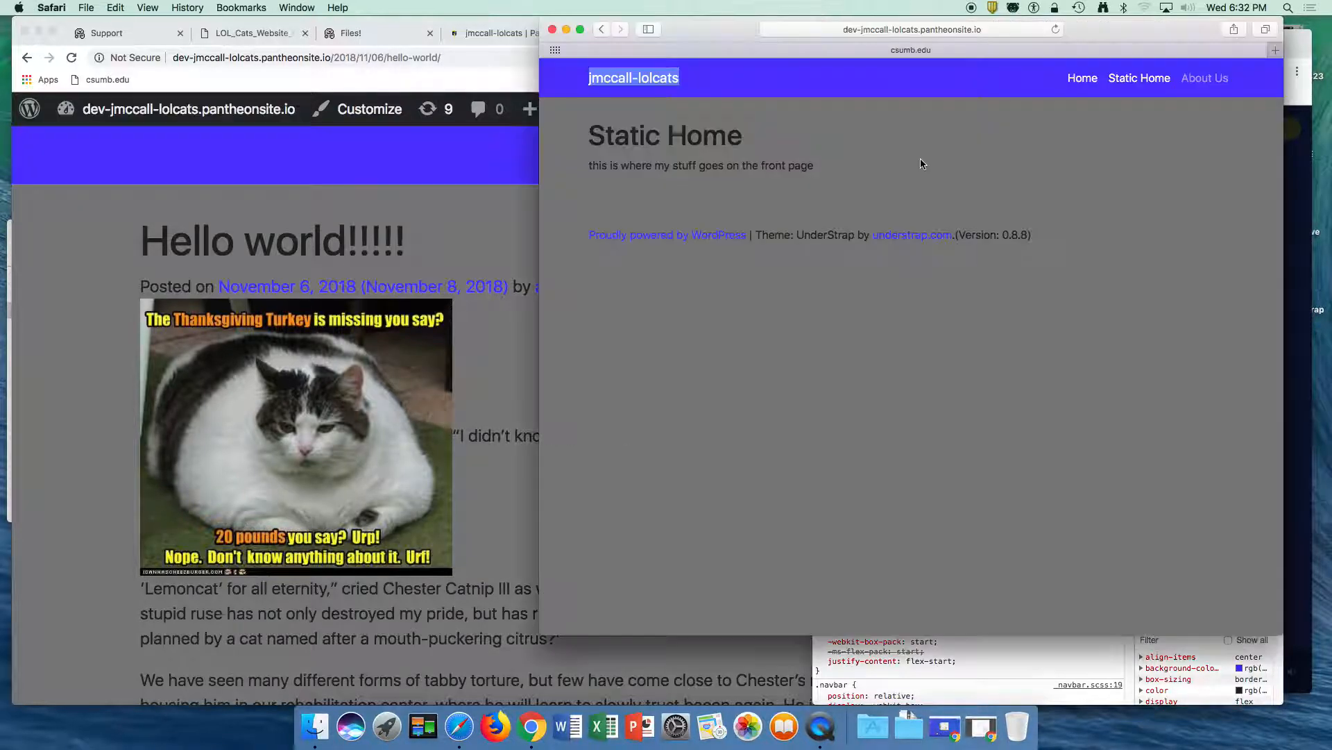
click(366, 161)
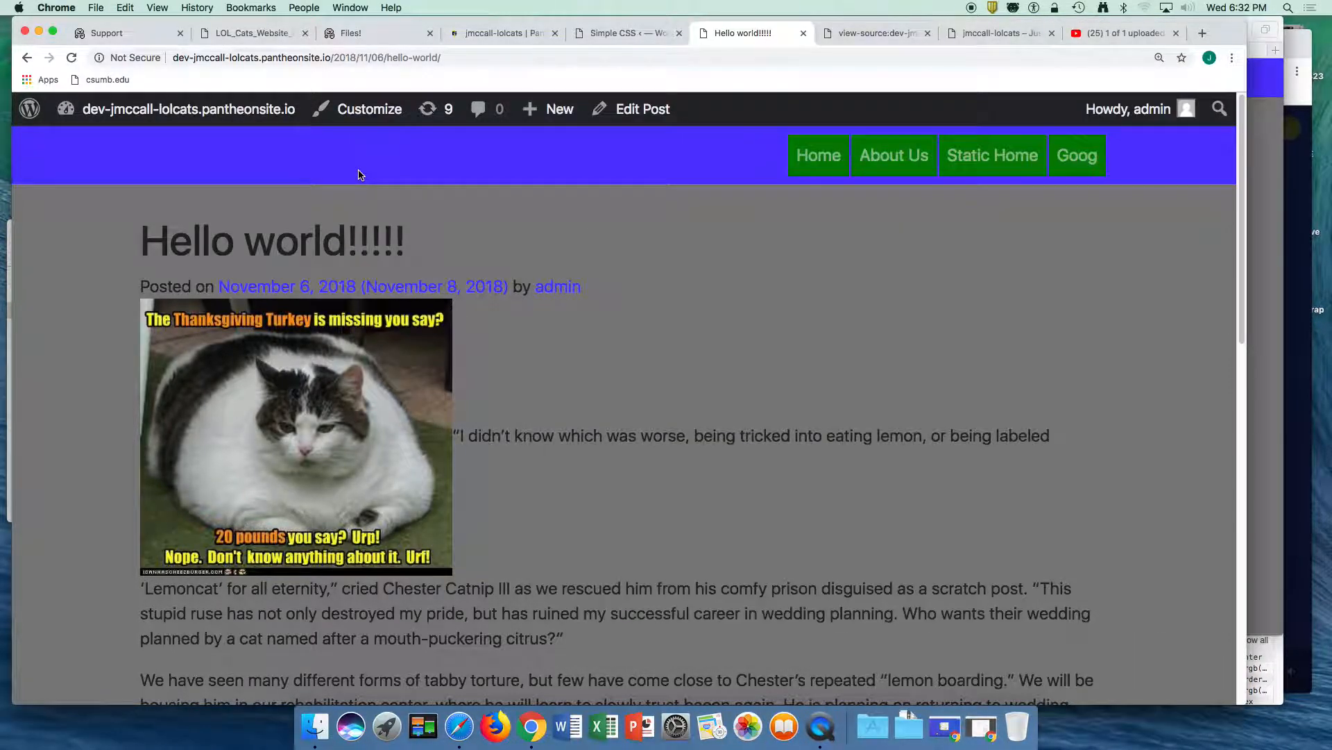
- Add a .navbar rule with background:none below the .nav-item rule in Simple CSS and save the stylesheet
click(490, 32)
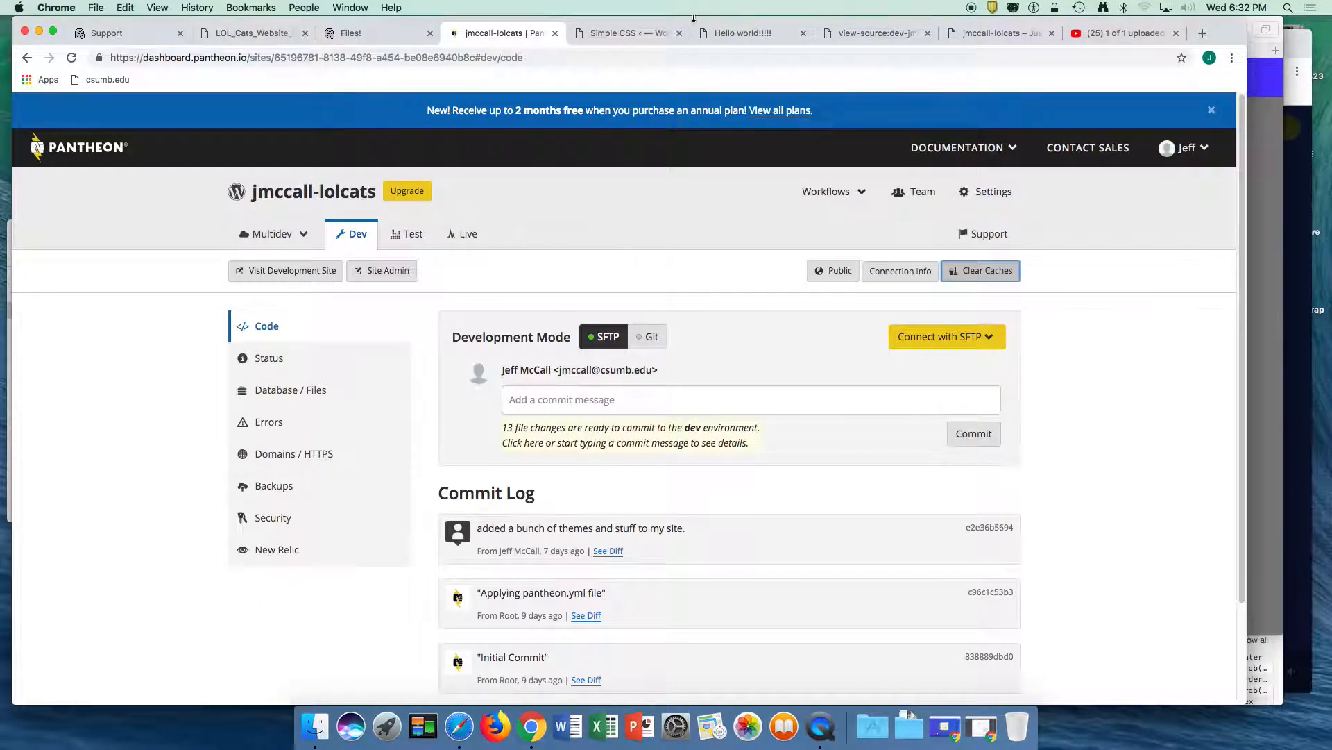
click(615, 33)
click(263, 335)
key(Return)
text(.navbar)
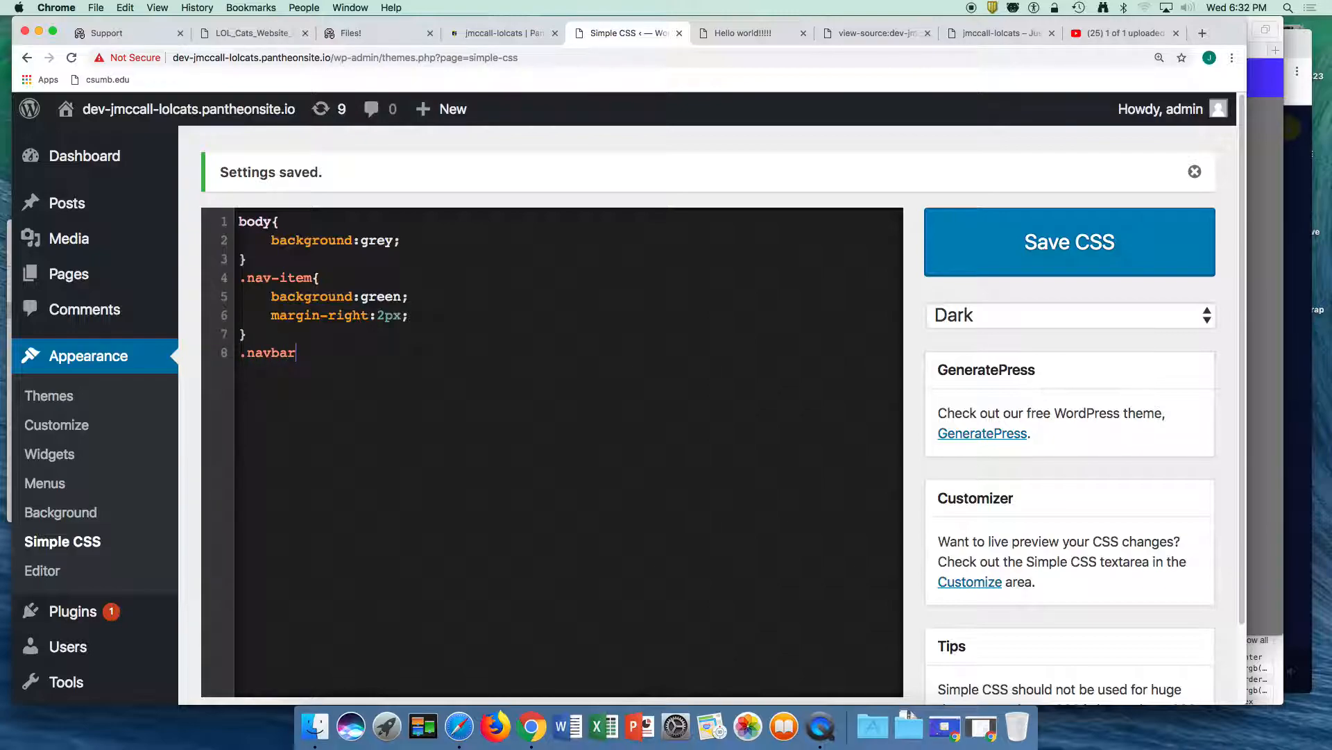
text({)
key(Return)
text(bacg)
key(BackSpace)
text(kground:none;)
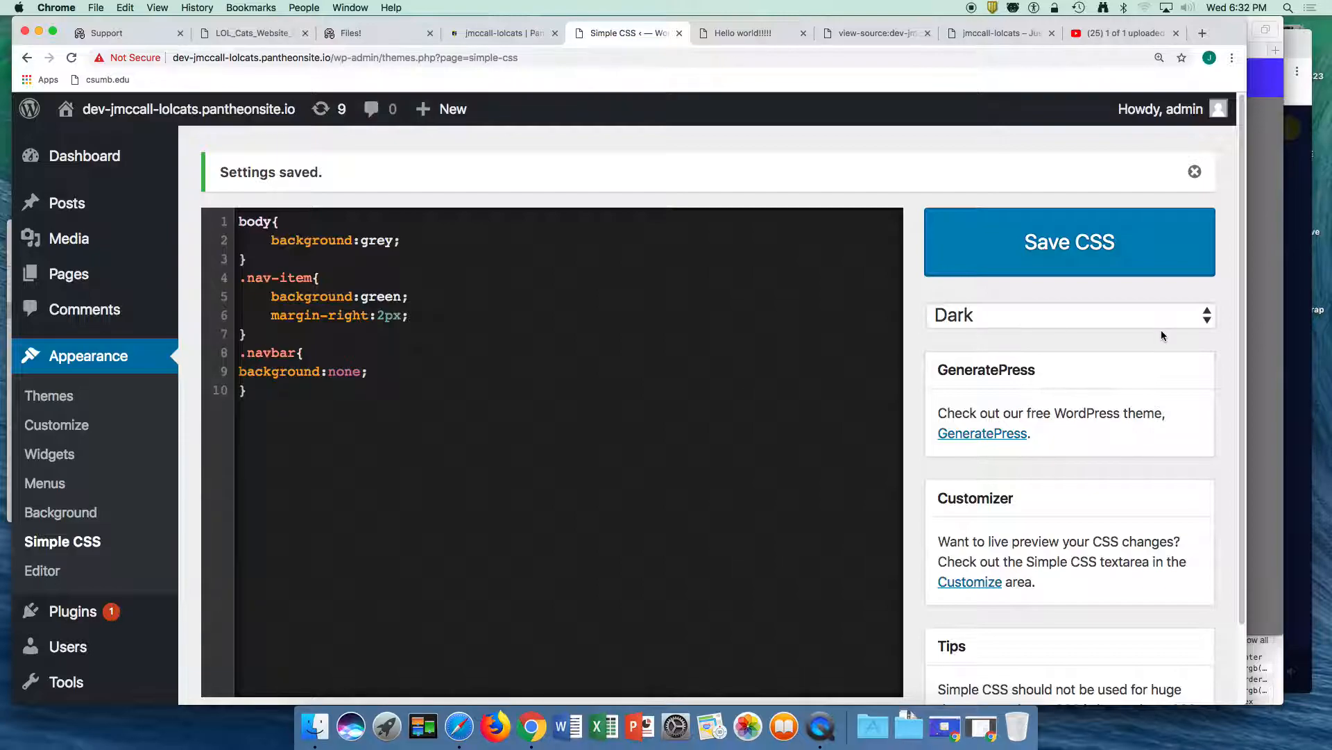
click(1074, 252)
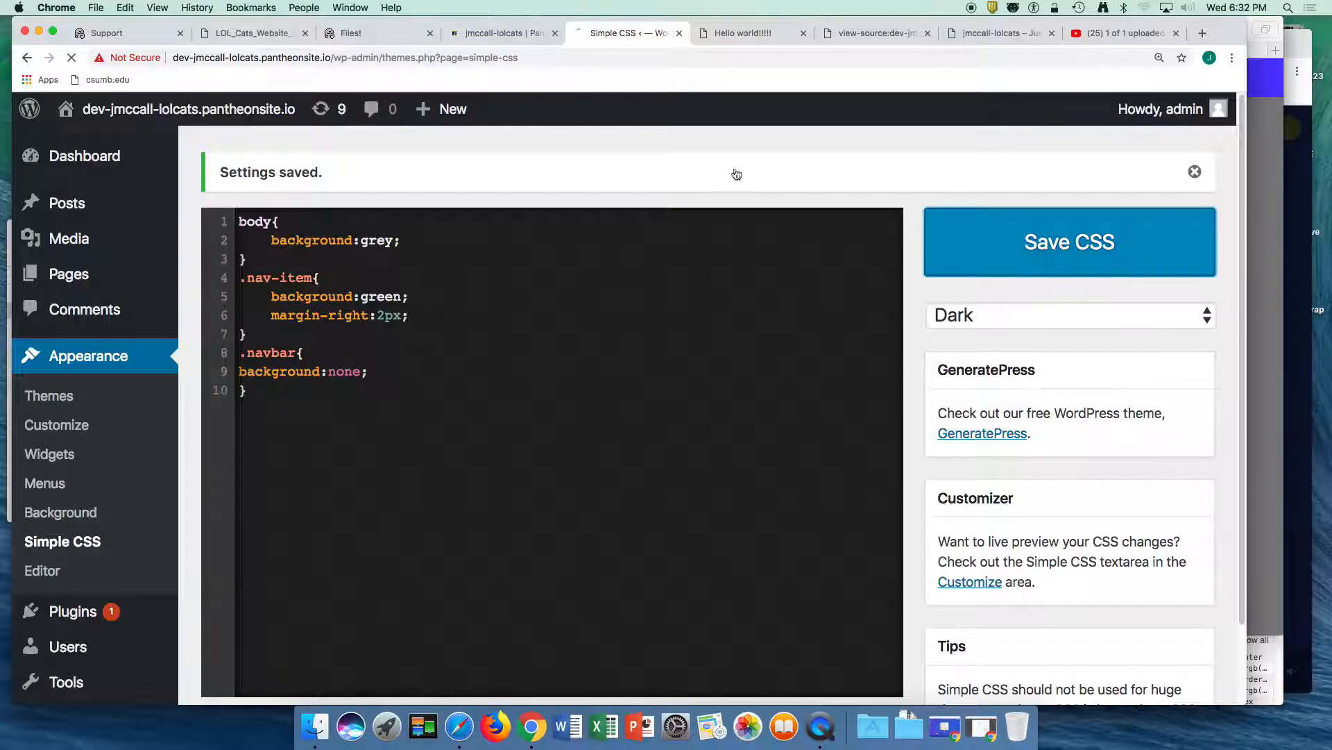
- Clear the Pantheon Dev caches for the .navbar rule and reload the "Hello world!!!!!" post to check the navigation bar's background
click(498, 34)
click(978, 271)
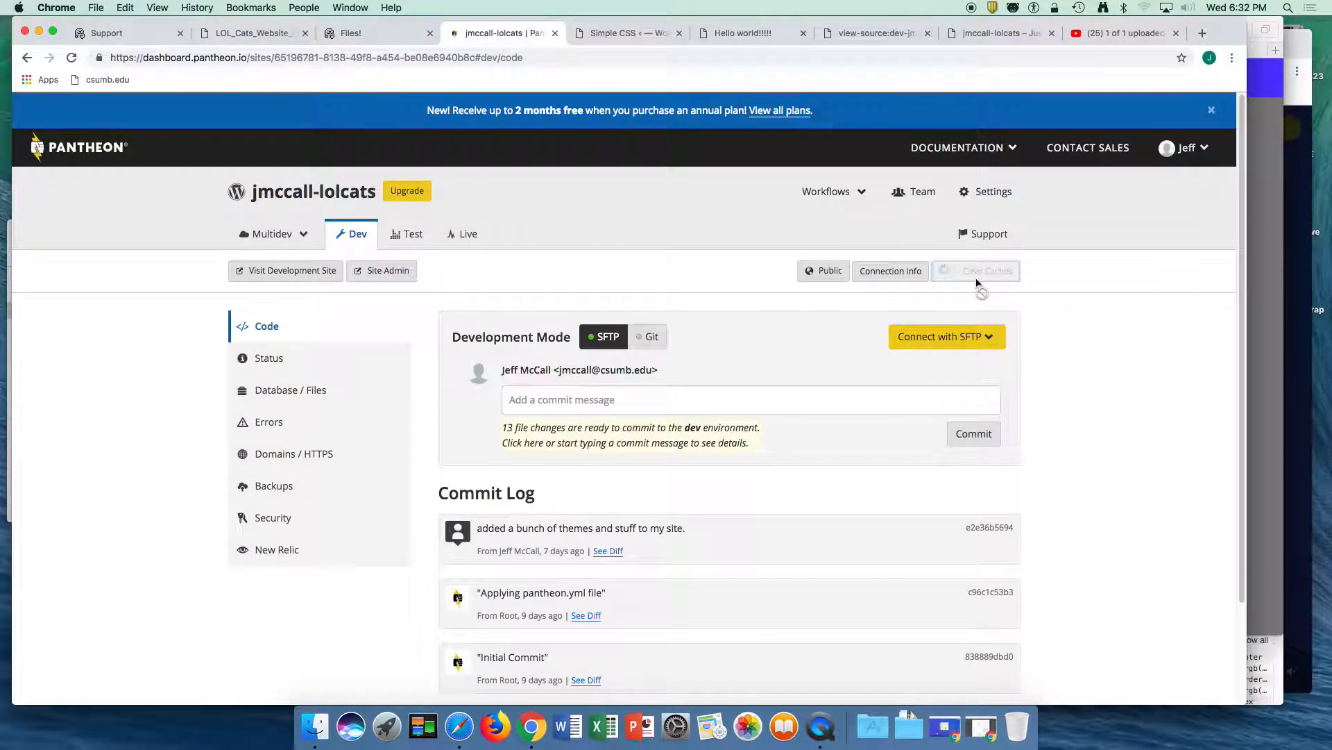
click(726, 32)
click(737, 56)
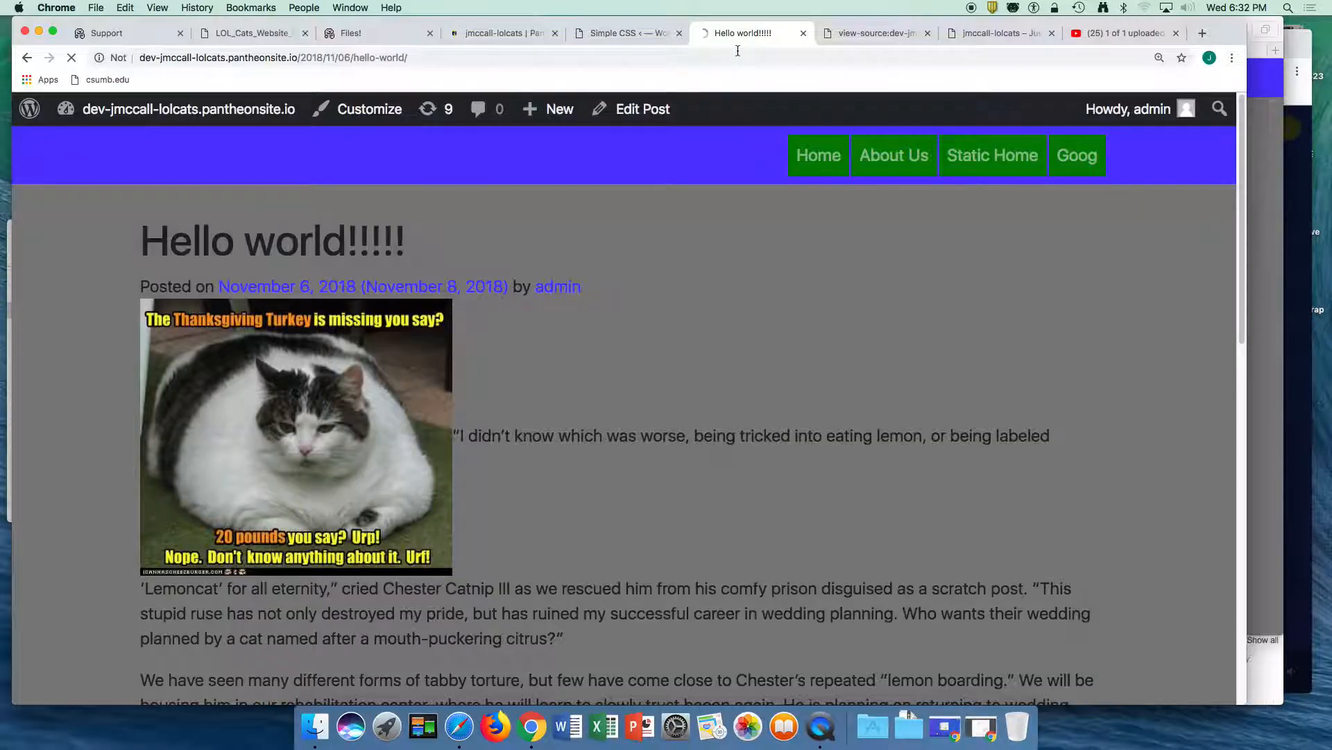
key(Return)
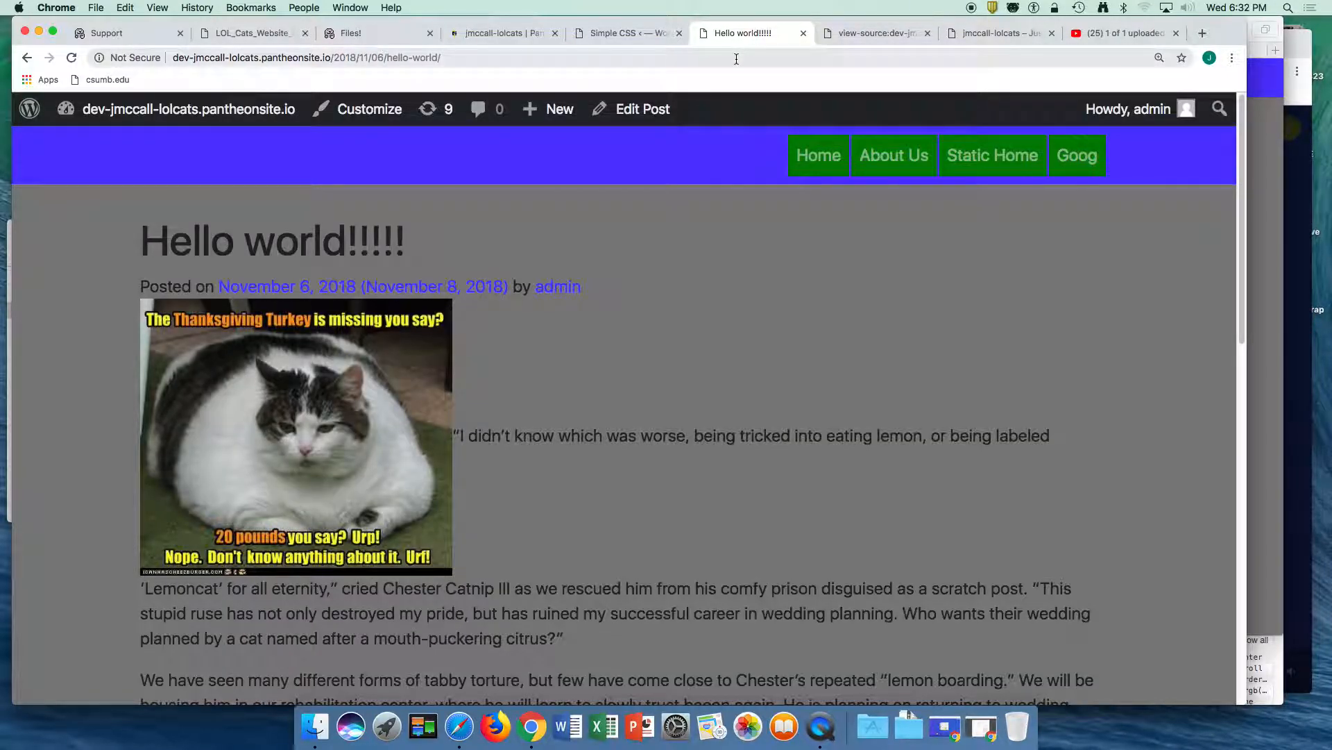
click(454, 59)
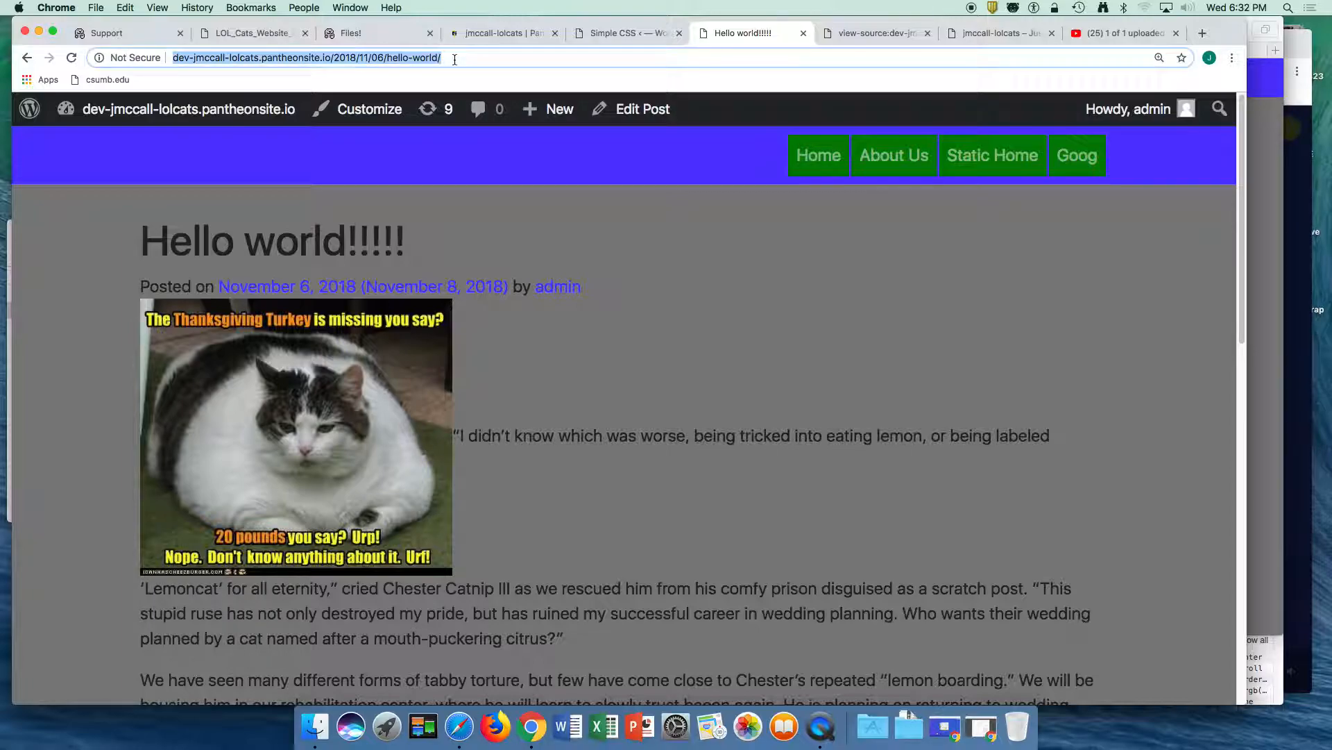
key(Return)
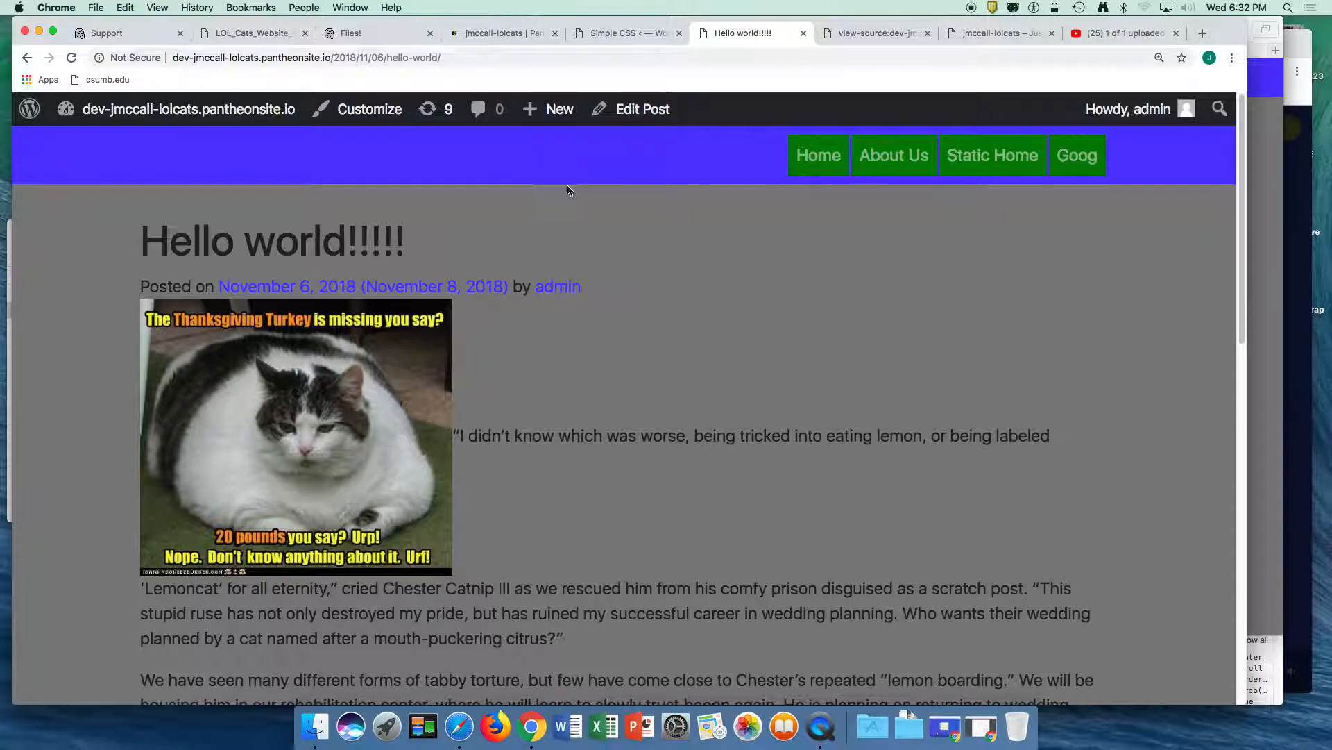
- Append !important to the background:none declaration in the .navbar rule and save the CSS
click(620, 33)
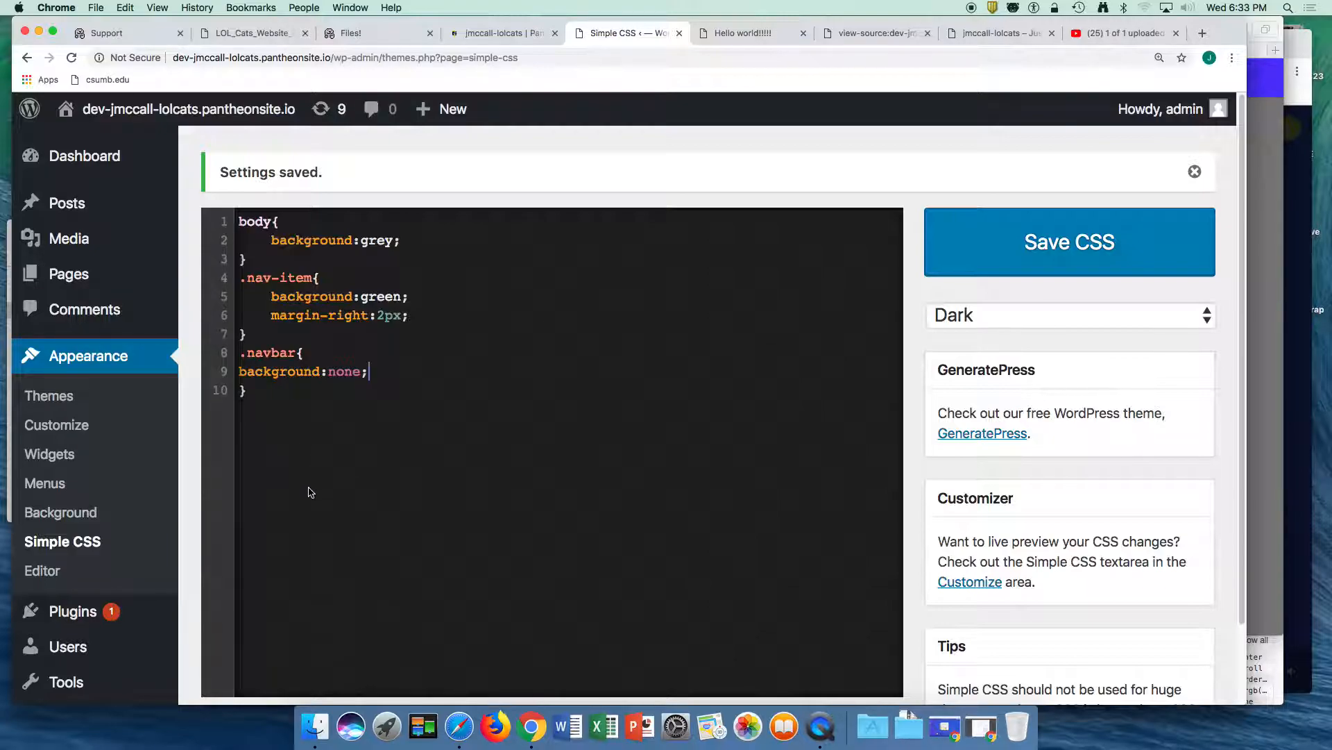
double_click(335, 371)
click(371, 374)
text(!impr)
key(BackSpace)
text(ortant)
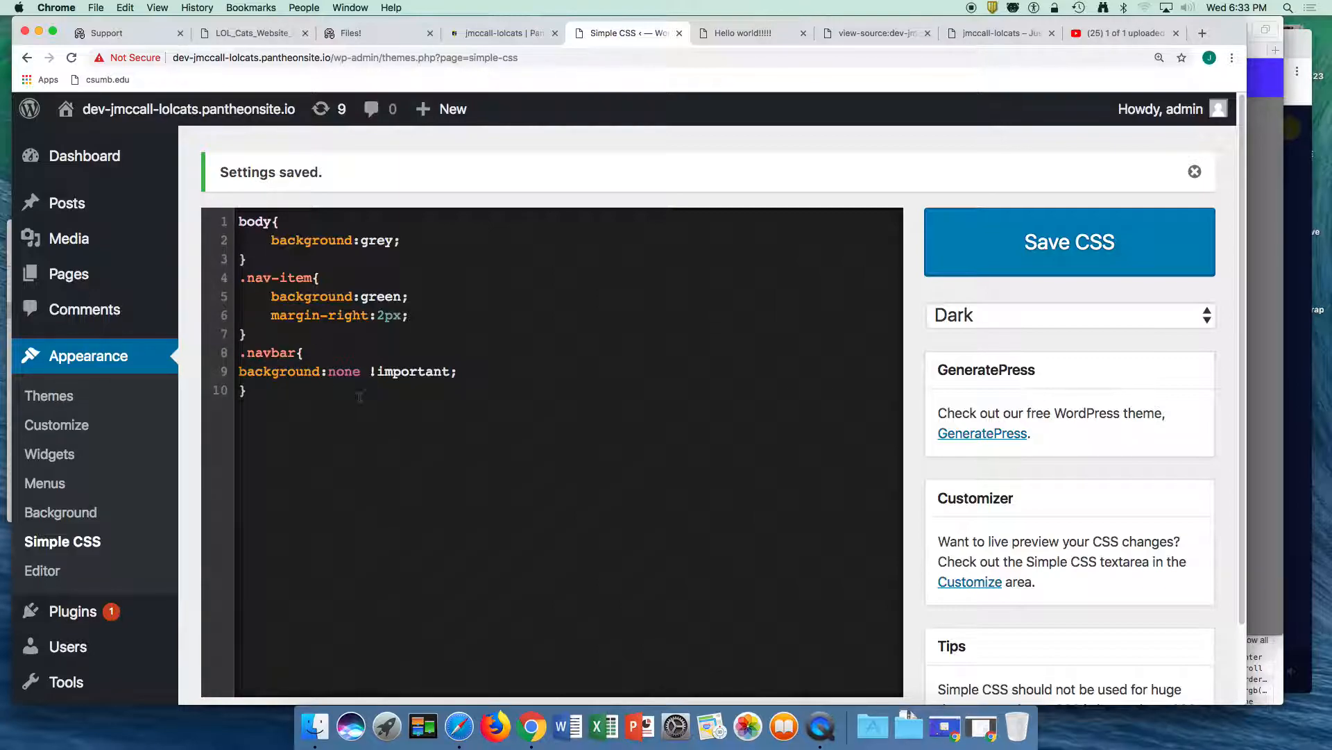
click(1010, 276)
- Clear the Pantheon Dev caches again, switch to Safari and reload the site's front page to check the navigation bar
click(507, 34)
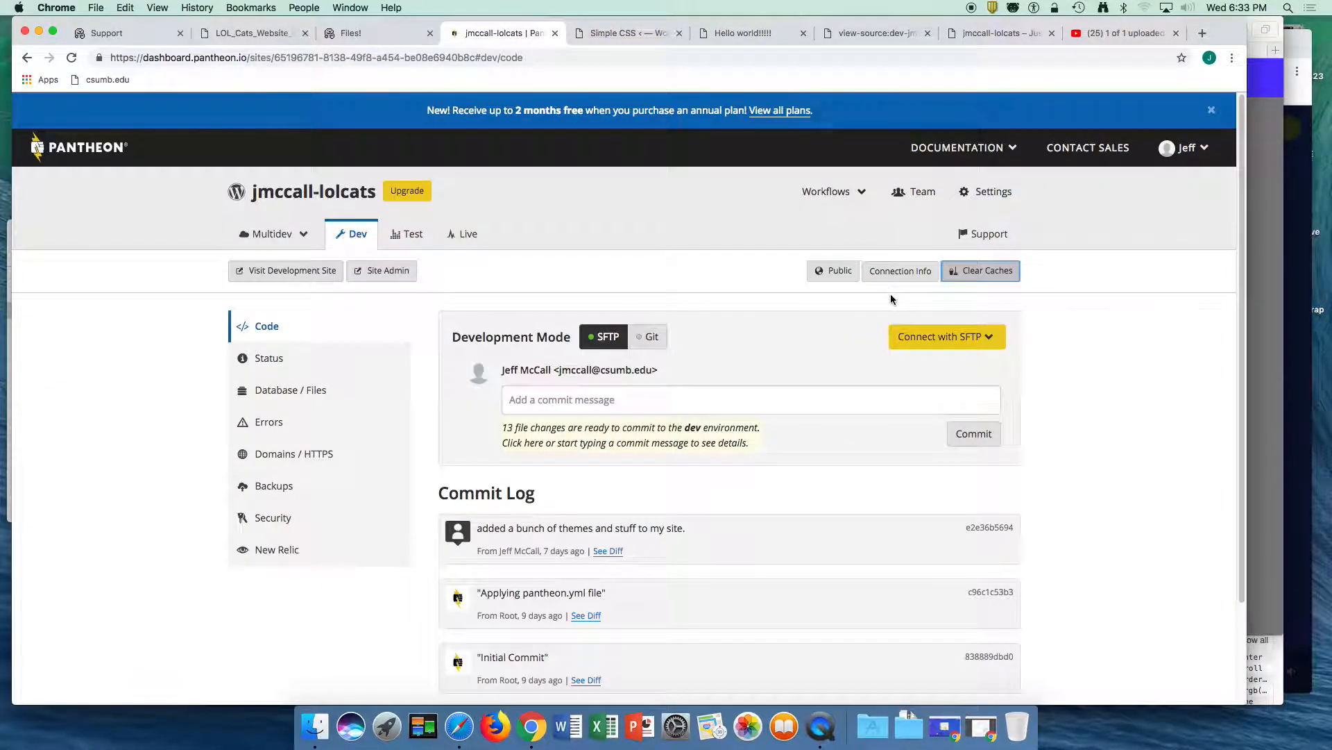
click(988, 271)
click(1260, 288)
click(911, 32)
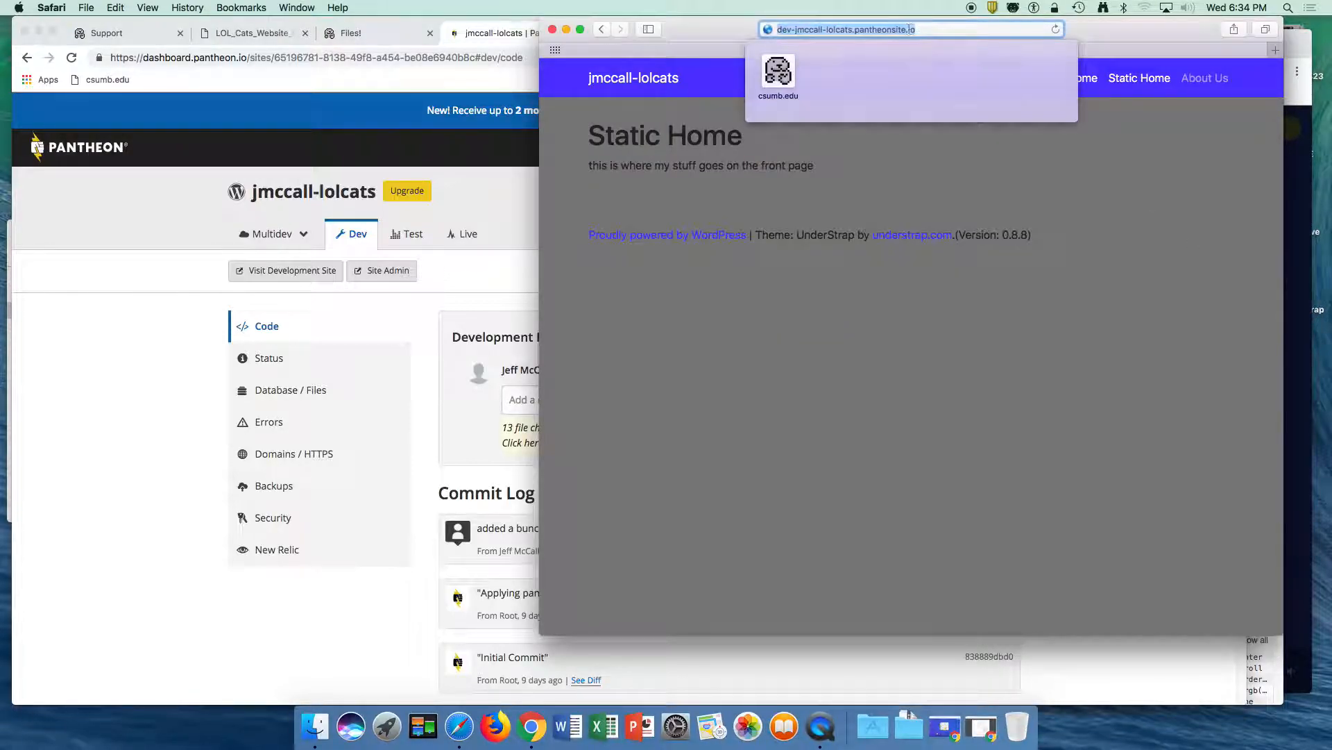
key(Return)
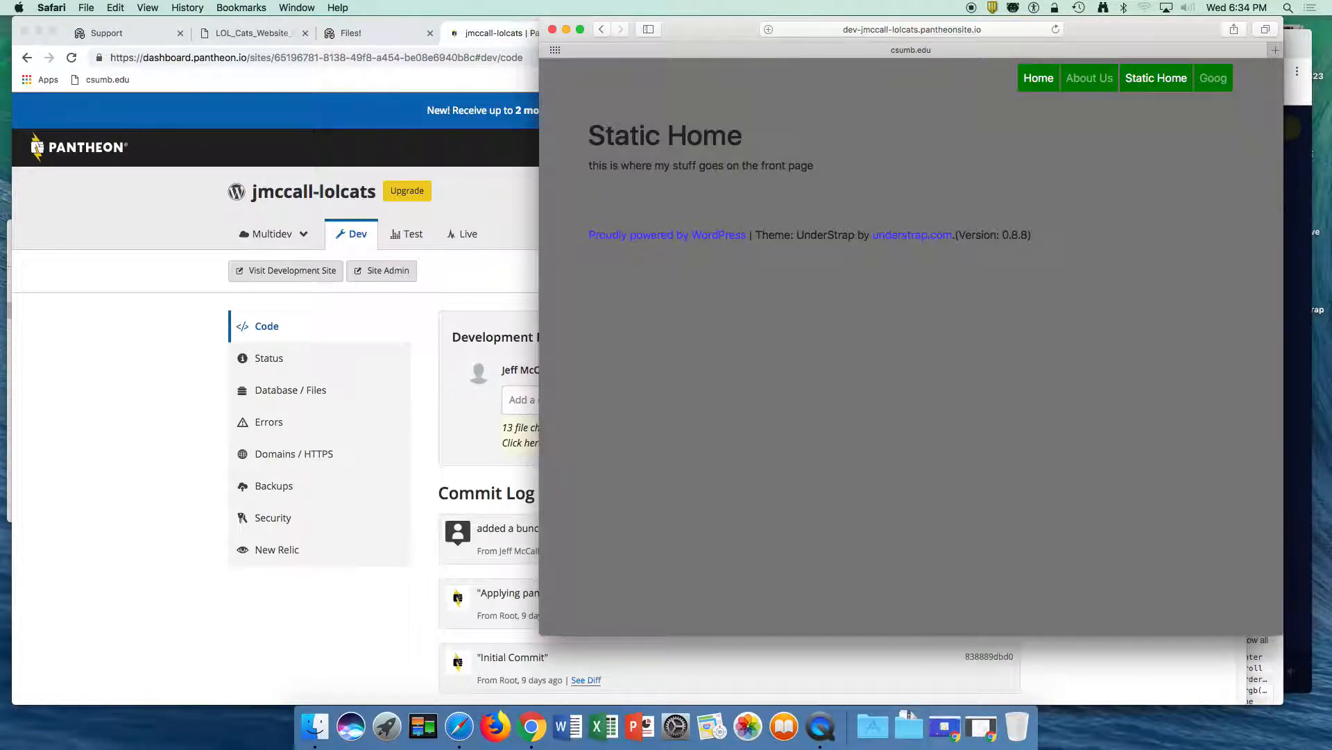